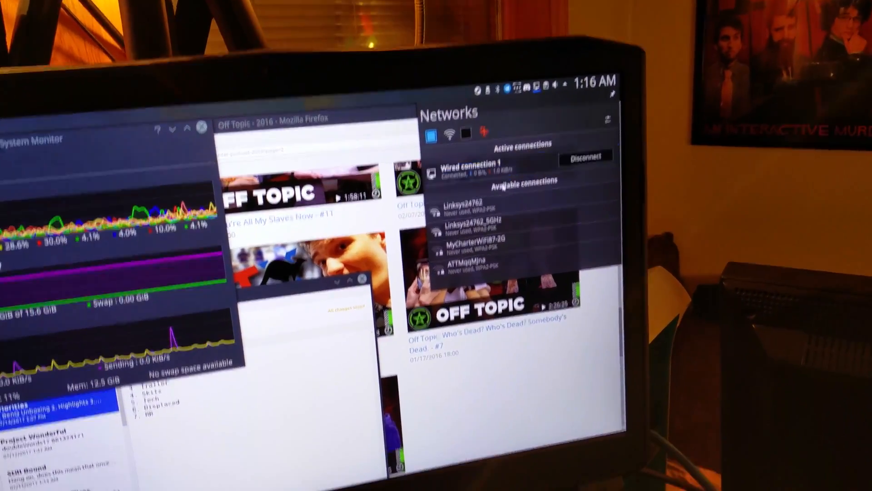
Open the network login page and accept the license terms in Linksys Smart Wi-Fi Setup.
mouse_move(503, 205)
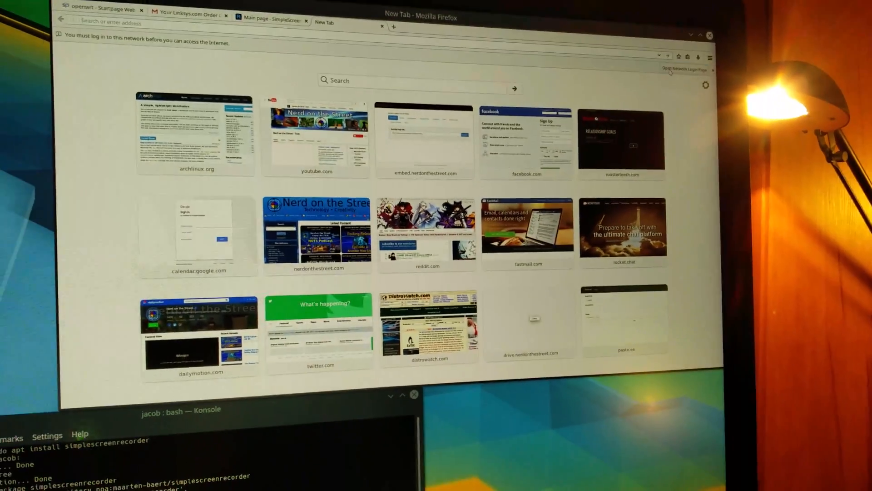
click(670, 70)
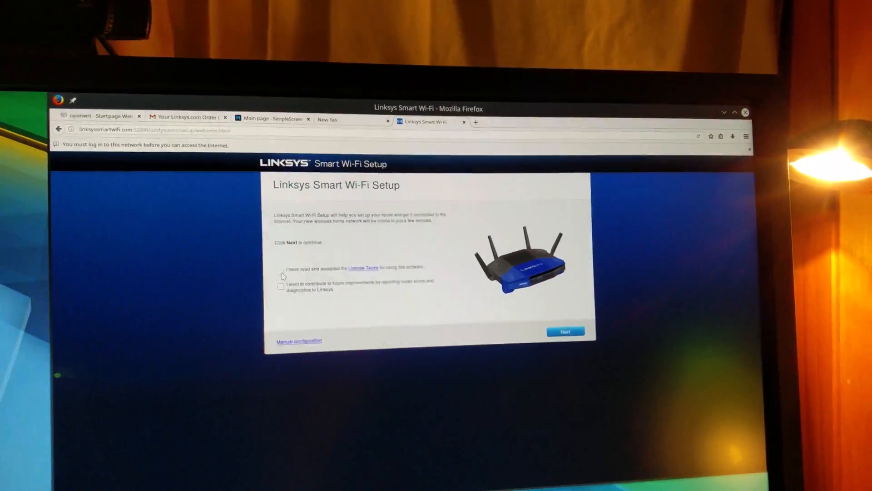
click(282, 273)
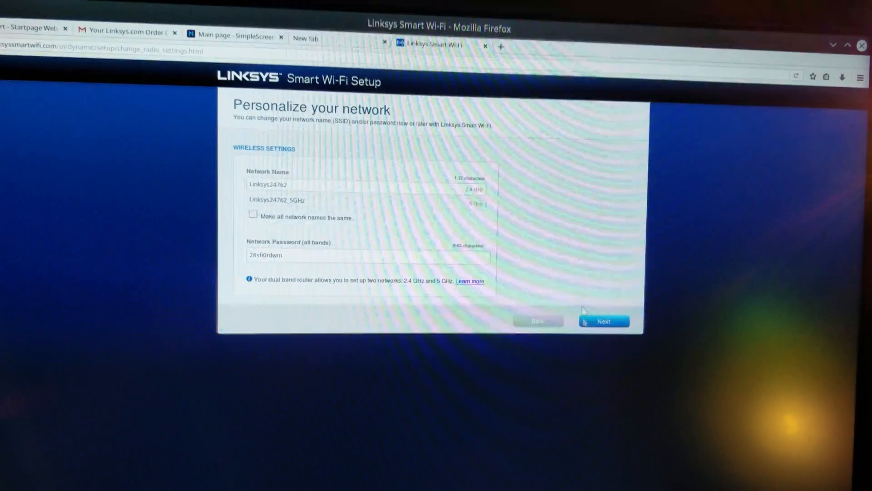
Keep separate names for the two wireless bands and continue past the router settings summary.
click(308, 185)
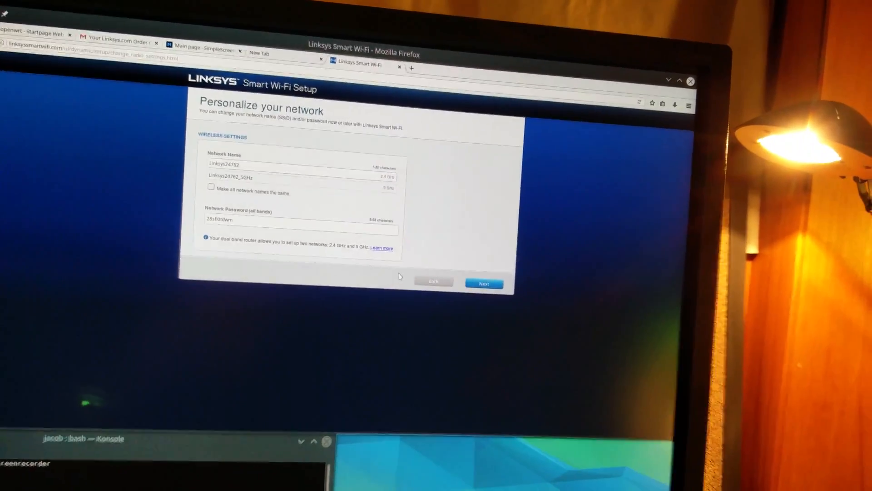
click(468, 286)
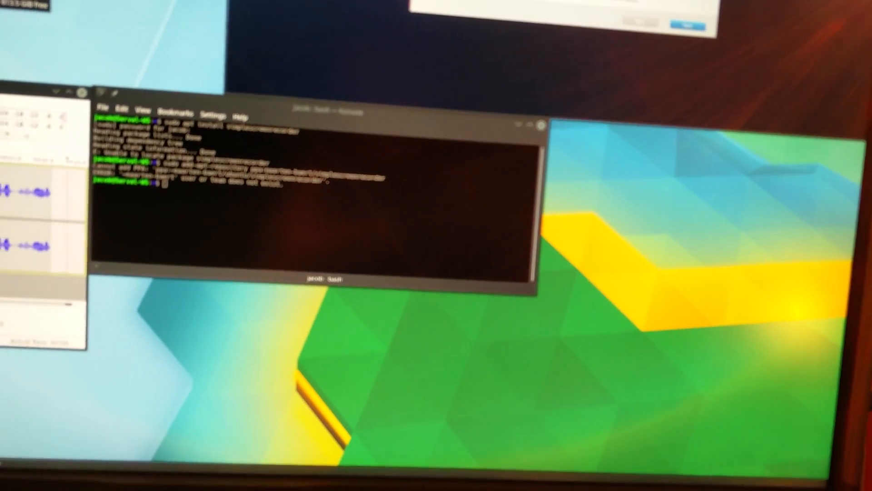
drag(18, 87, 552, 1)
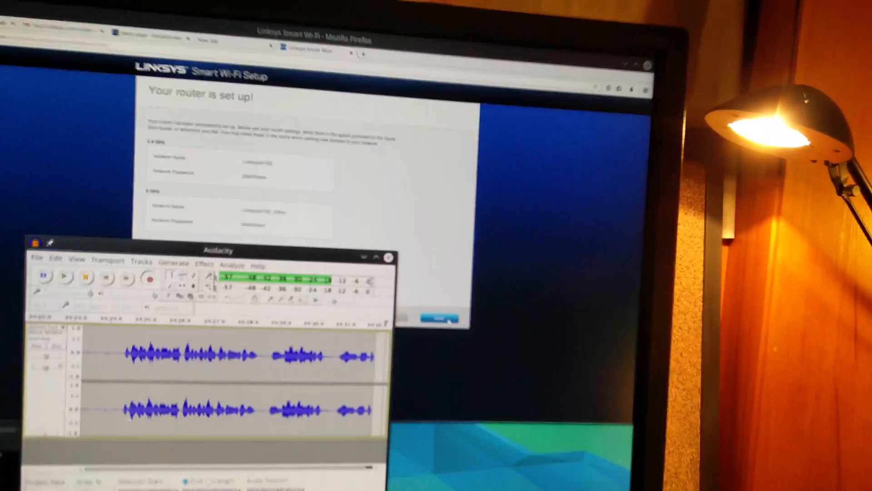
click(449, 320)
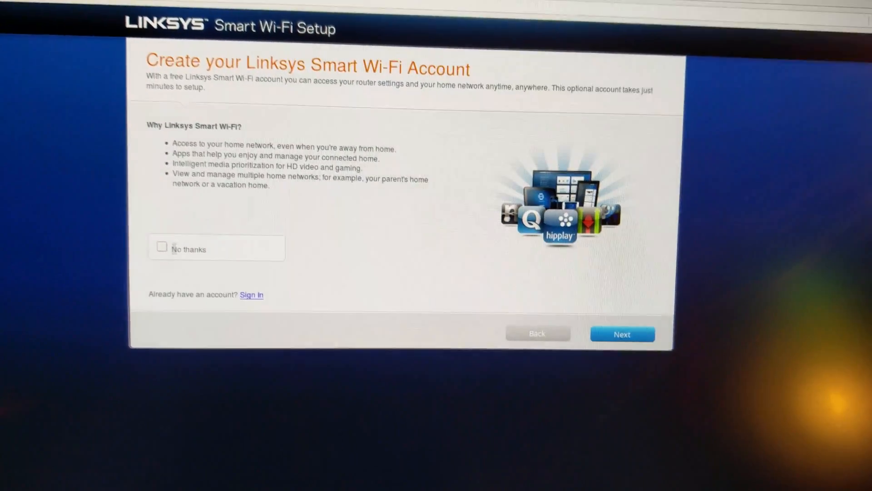
Decline creating a Linksys Smart Wi-Fi account and continue to the router's dashboard tools.
click(150, 251)
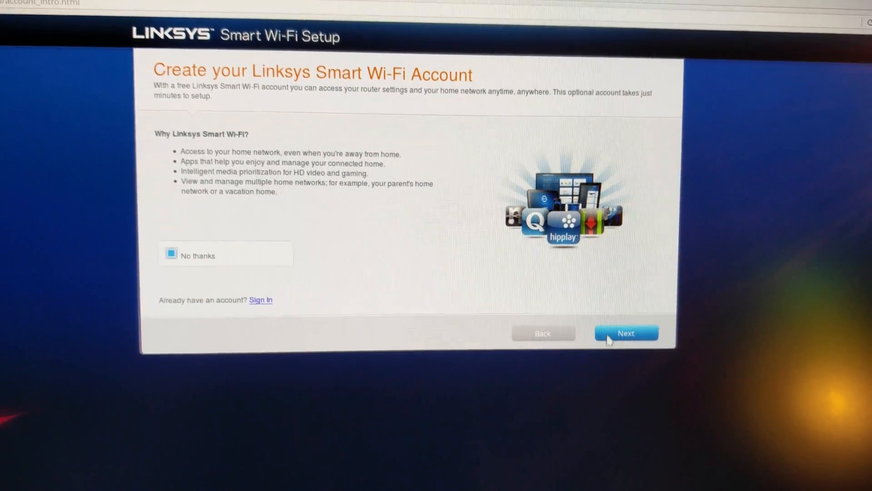
click(626, 340)
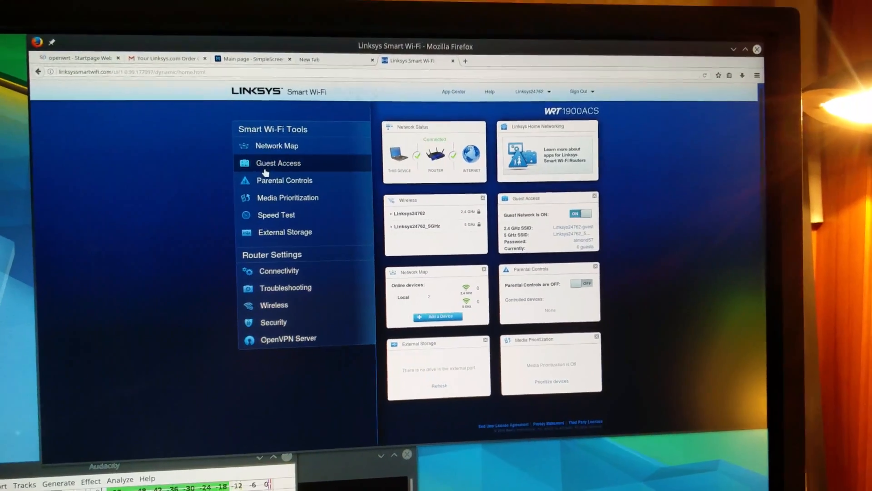
click(268, 231)
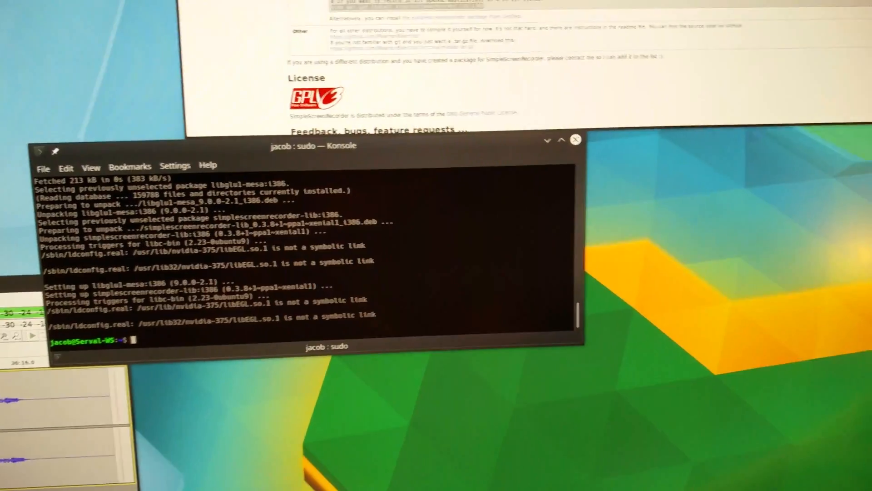
Launch SimpleScreenRecorder with NVIDIA flipping always disabled and start a screen recording.
key(super)
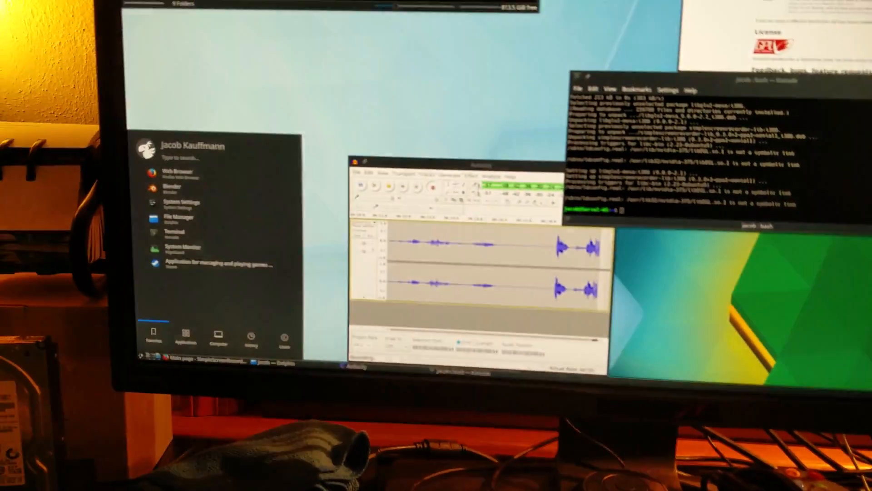
text(sim)
key(Return)
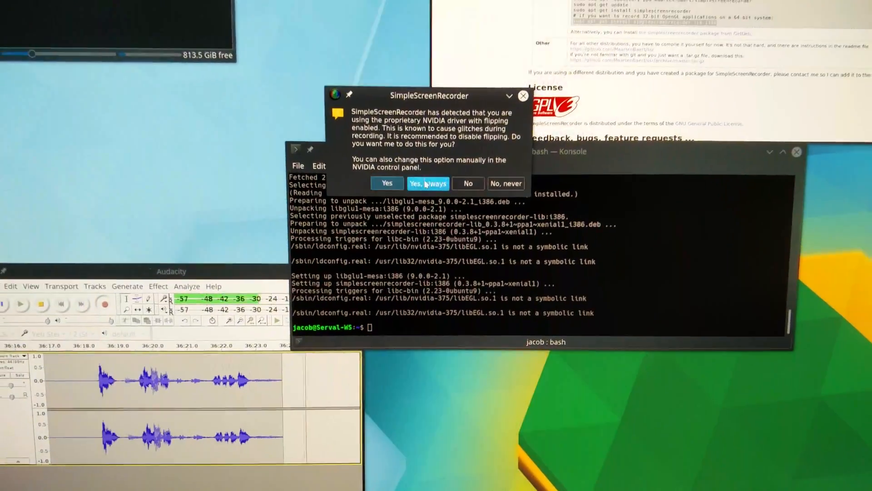
click(426, 182)
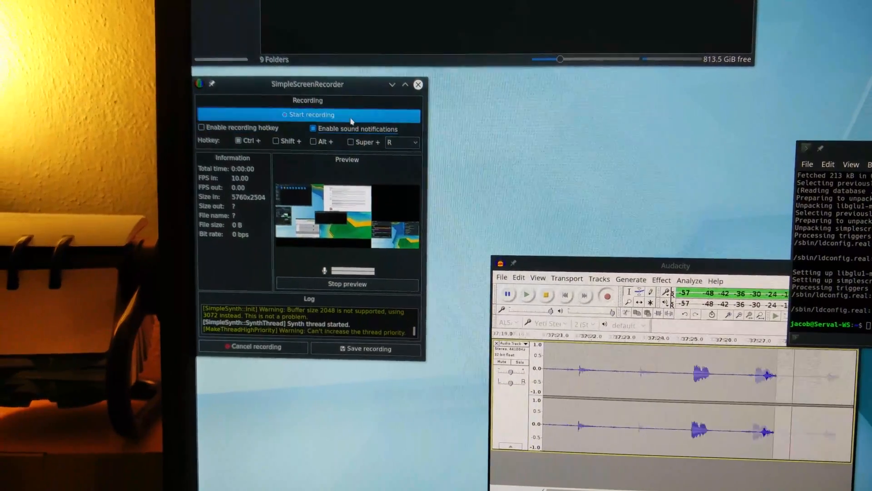
click(351, 117)
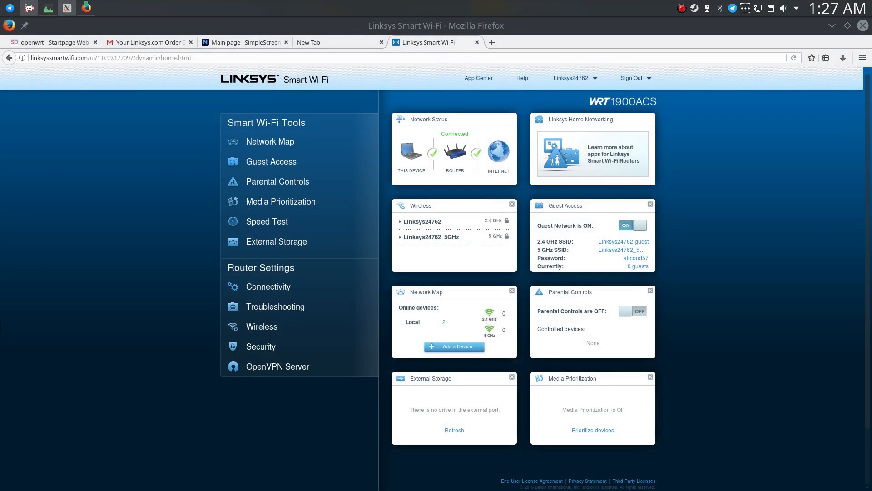
Close all other browser tabs, keeping only the Linksys Smart Wi-Fi dashboard.
scroll(345, 209, down, 2)
scroll(319, 136, up, 2)
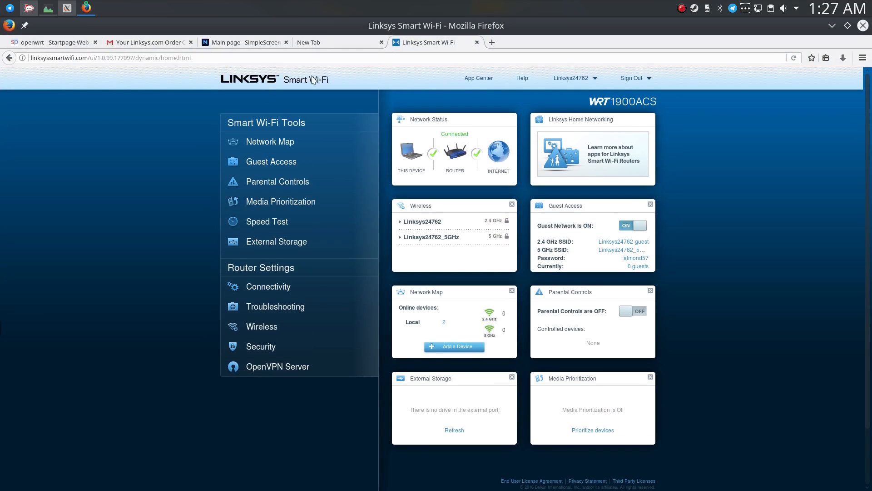
middle_click(44, 43)
middle_click(45, 42)
middle_click(44, 42)
middle_click(44, 43)
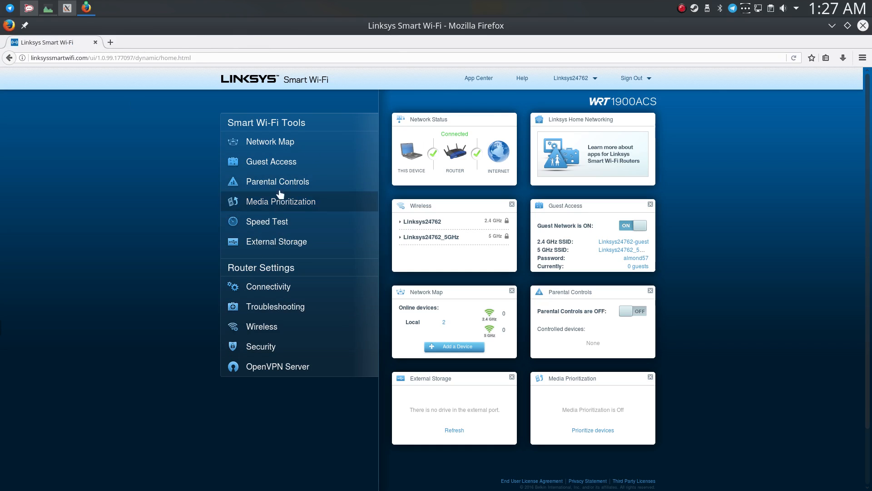
Try the router's built-in Speed Test tool and return to the dashboard.
click(302, 221)
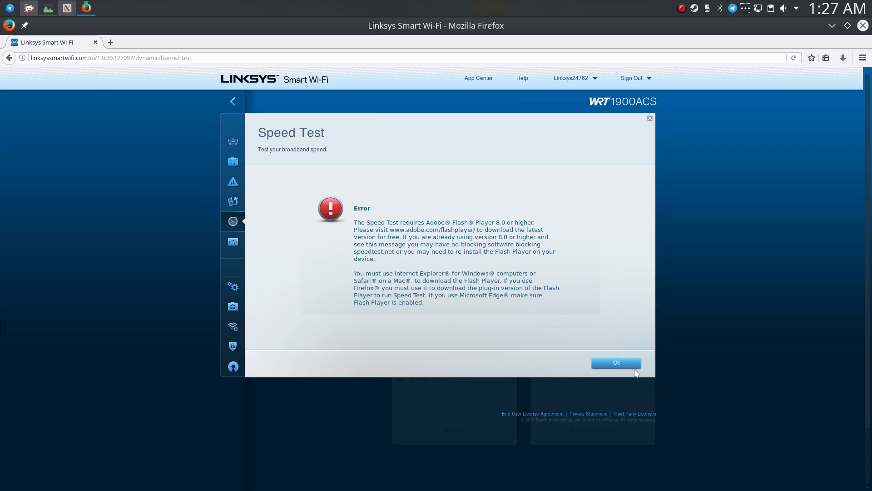
click(636, 363)
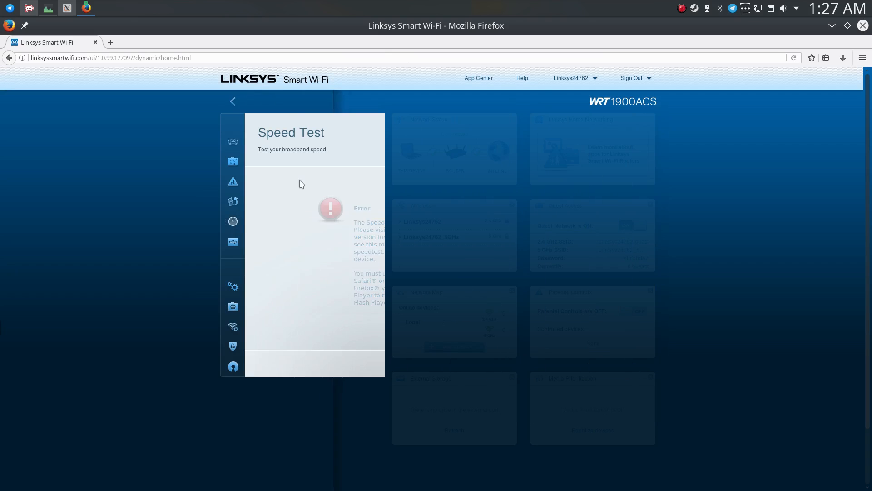
Run a broadband test on speedtest.net in a separate tab and close that tab.
click(111, 43)
text(speedtest.net)
key(Return)
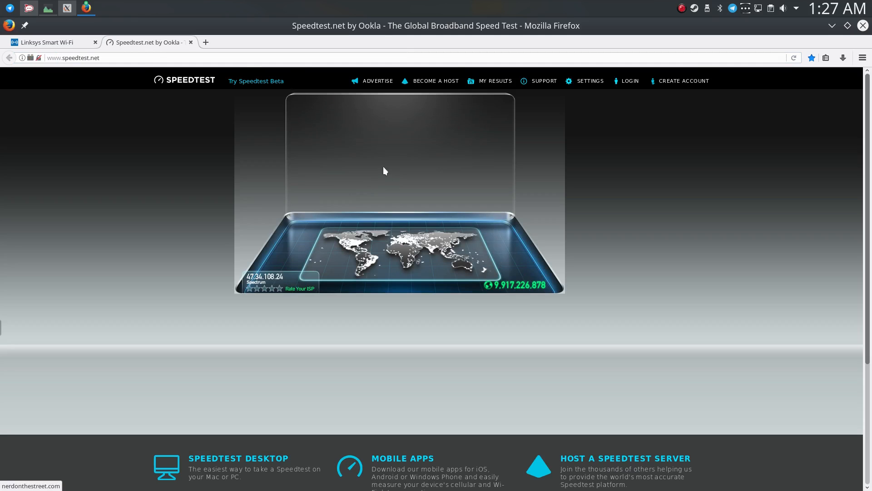
click(408, 99)
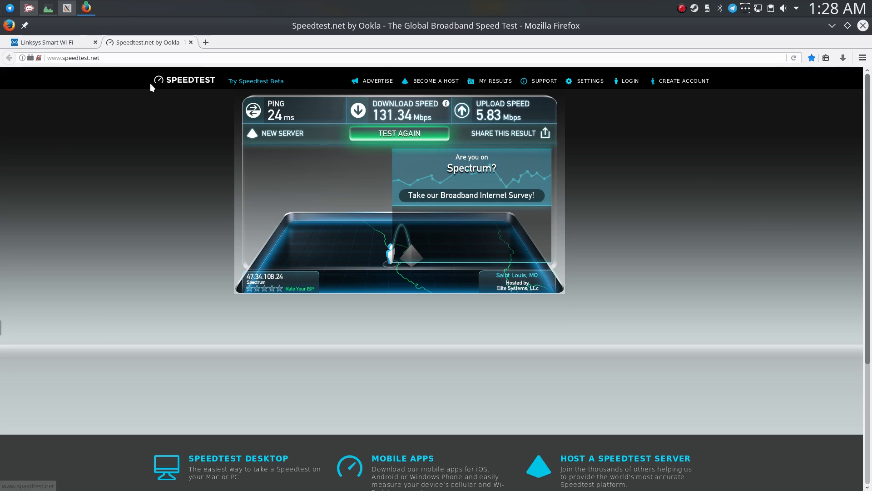
middle_click(153, 44)
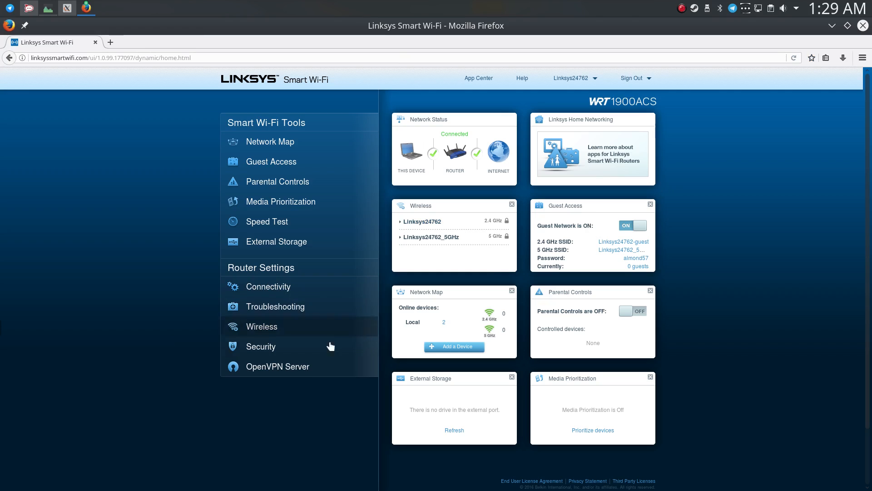
Review the router's OpenVPN Server settings and the Linksys page opened from the App Center, closing both.
click(291, 366)
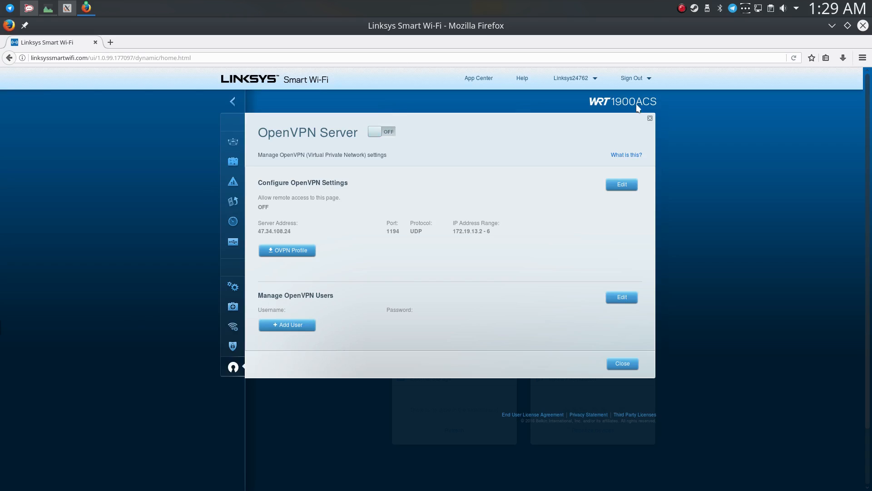
click(651, 119)
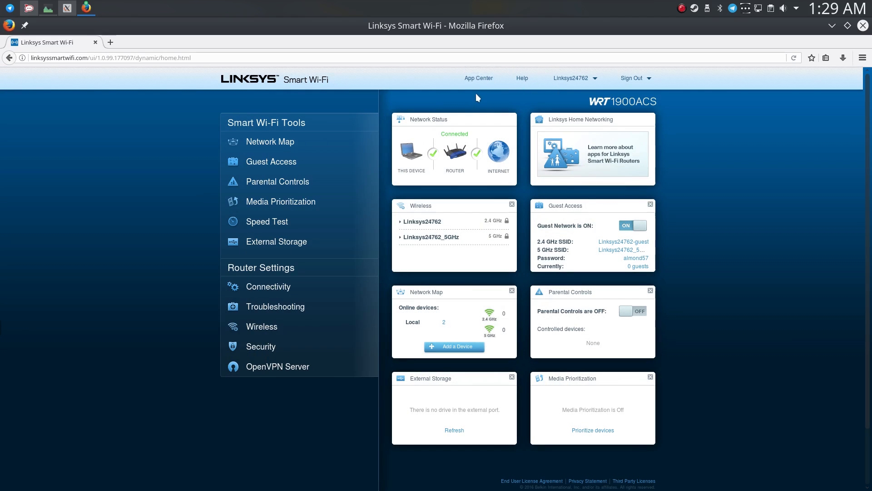
click(477, 78)
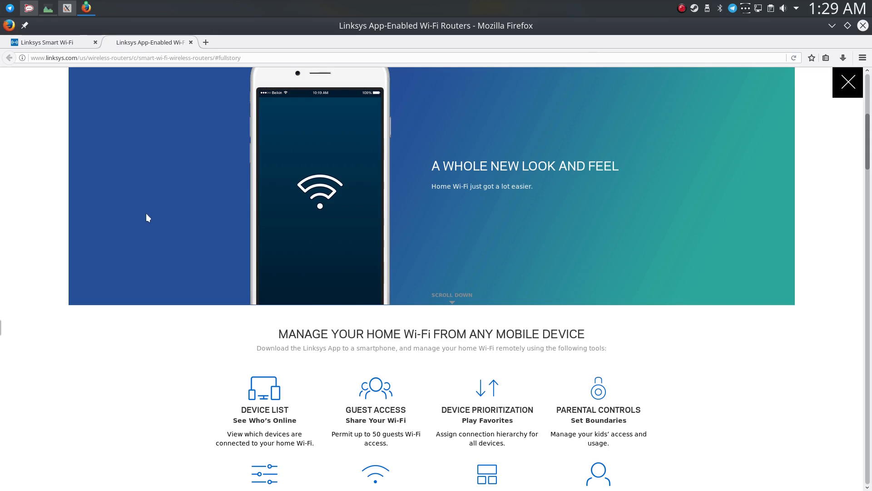
scroll(311, 244, down, 10)
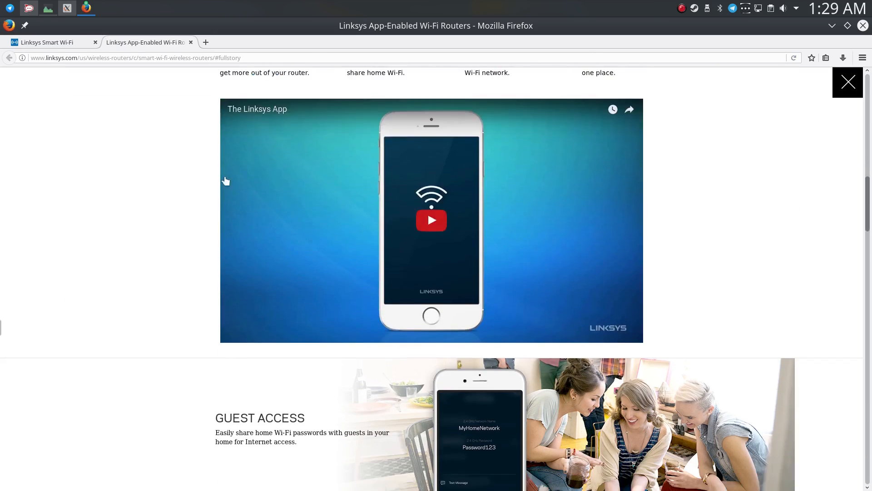
click(191, 43)
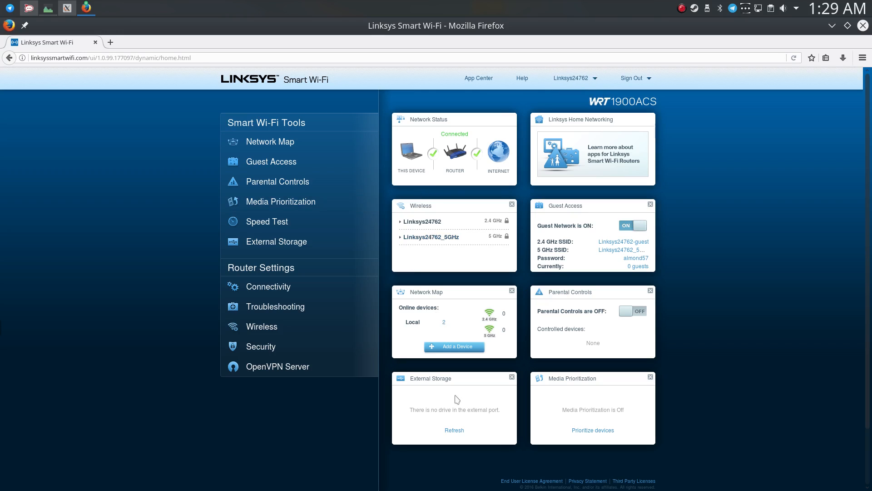
Open the dashboard's option to add a device and examine the device types and the network map.
click(446, 347)
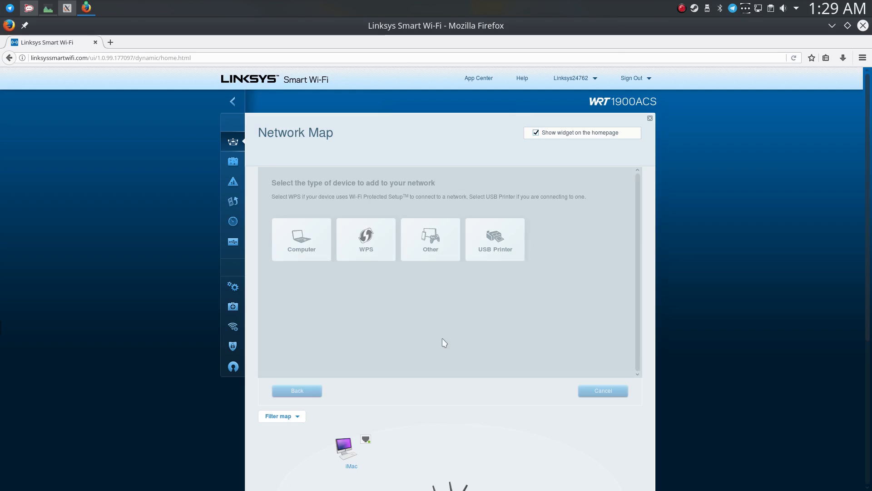
scroll(418, 279, down, 3)
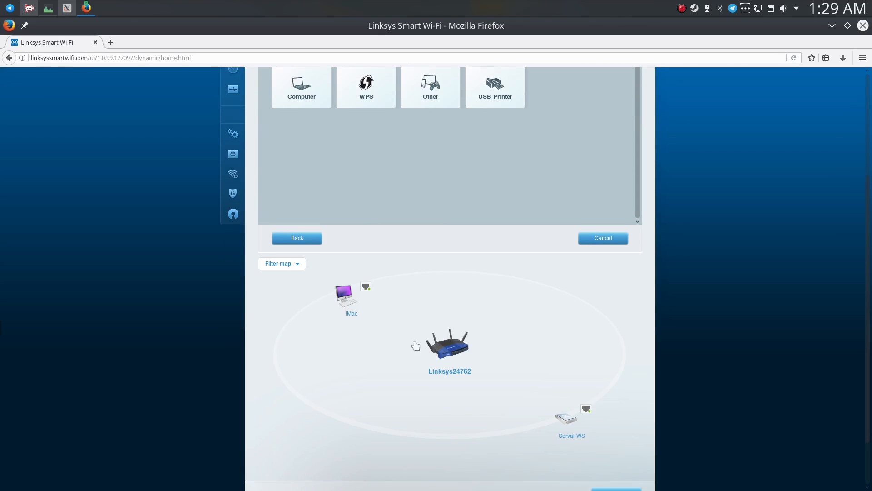
scroll(409, 291, down, 2)
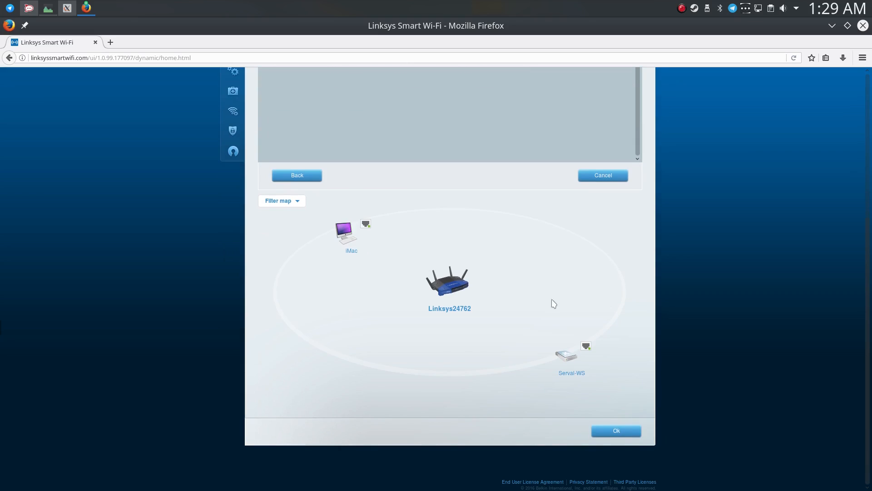
Inspect the DHCP address reservation for Serval-WS, cancel it without saving, and close the network map.
mouse_move(567, 367)
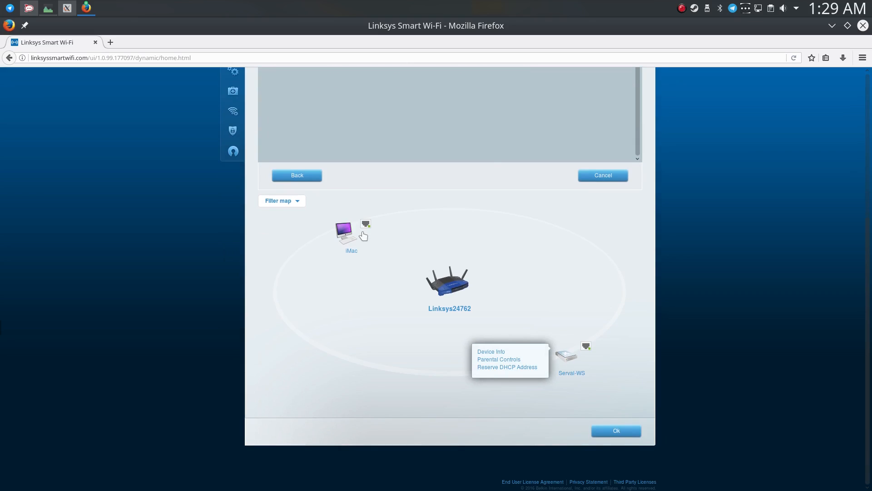
click(517, 369)
click(531, 368)
drag(440, 218, 431, 217)
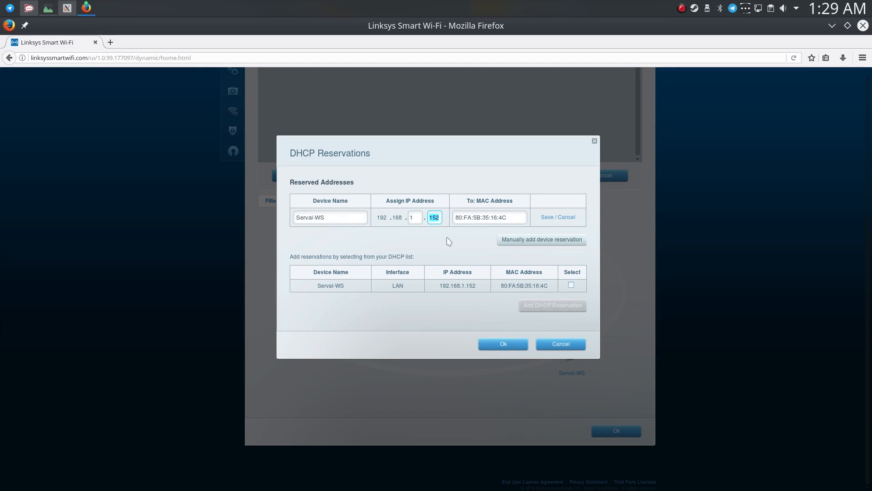
click(562, 346)
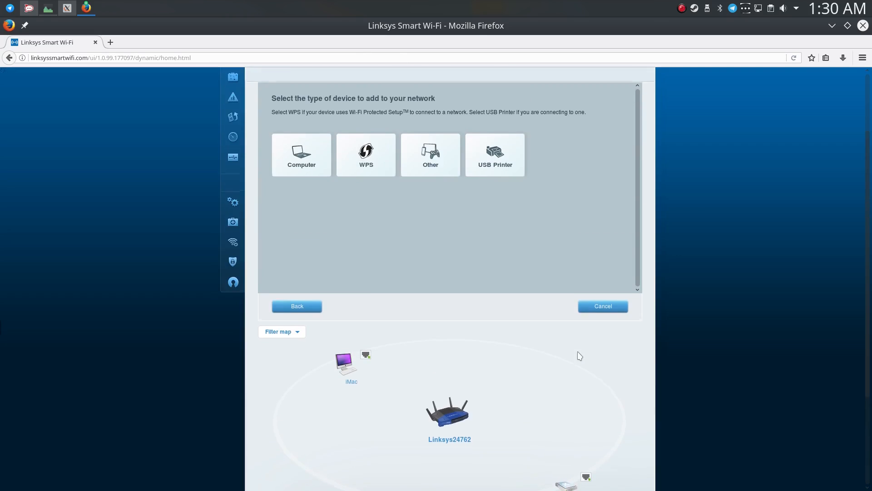
click(619, 434)
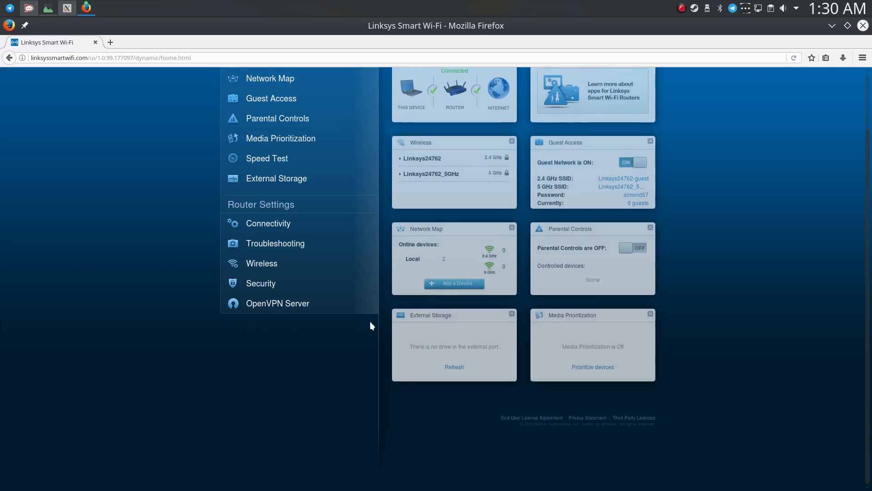
Add a single port forwarding rule in the Security settings, named Minecraft, with external and internal port 25565.
click(310, 345)
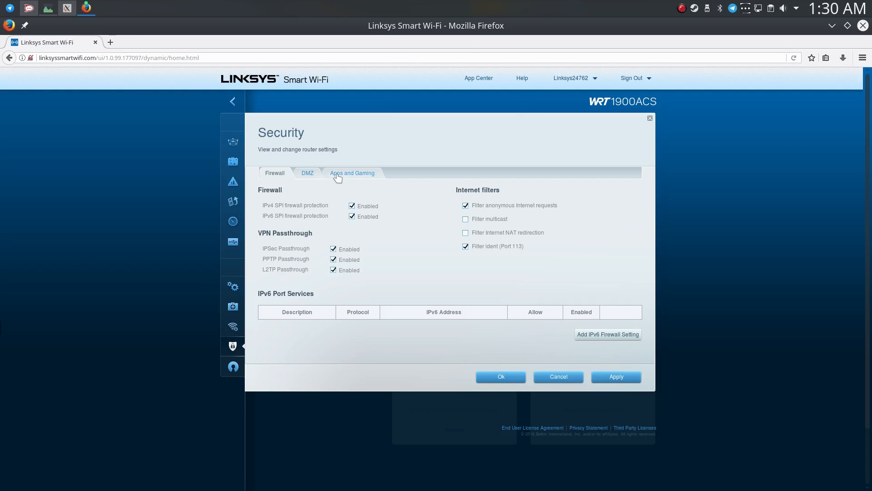
click(334, 174)
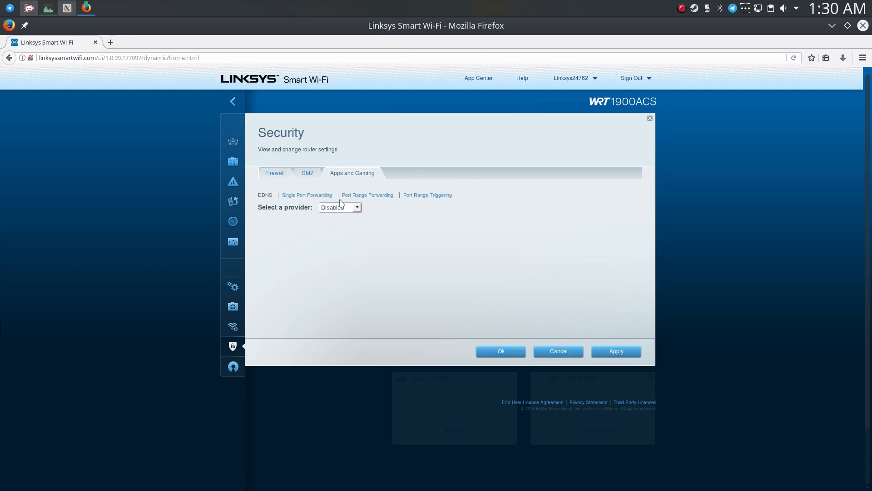
click(314, 196)
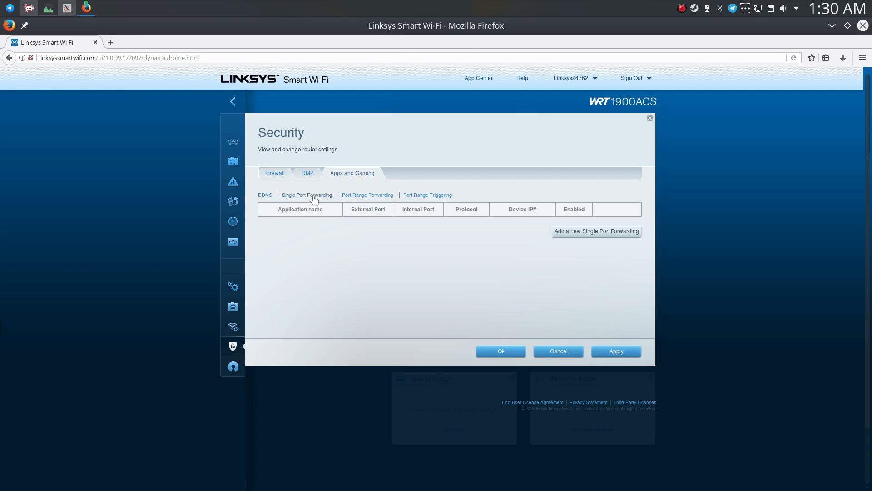
click(610, 231)
click(300, 230)
text(Minecraft)
key(Tab)
text(25565)
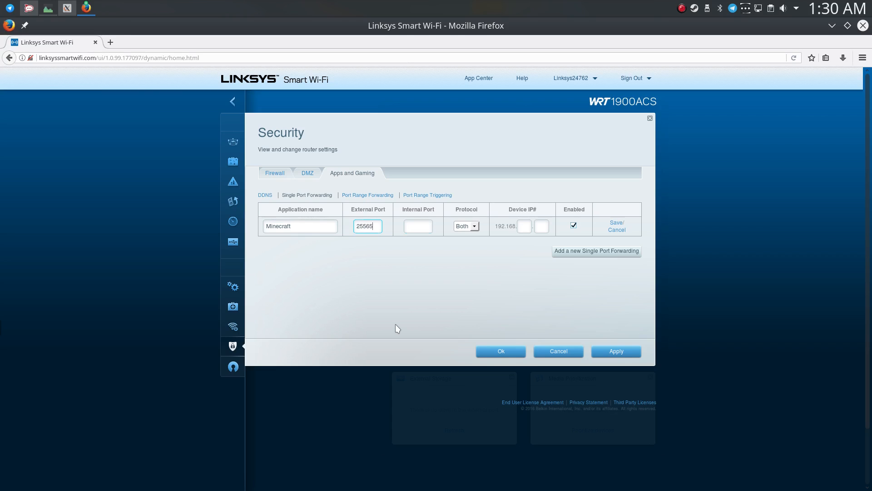
key(Tab)
text(25565)
Keep the Minecraft rule's protocol at Both and set its device IP to 192.168.1.152.
click(474, 224)
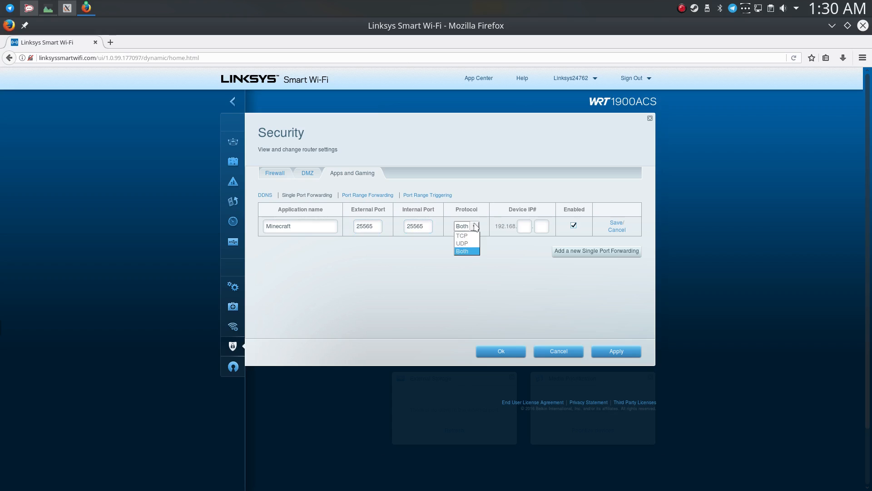
click(473, 225)
click(479, 232)
click(473, 229)
click(473, 227)
click(525, 223)
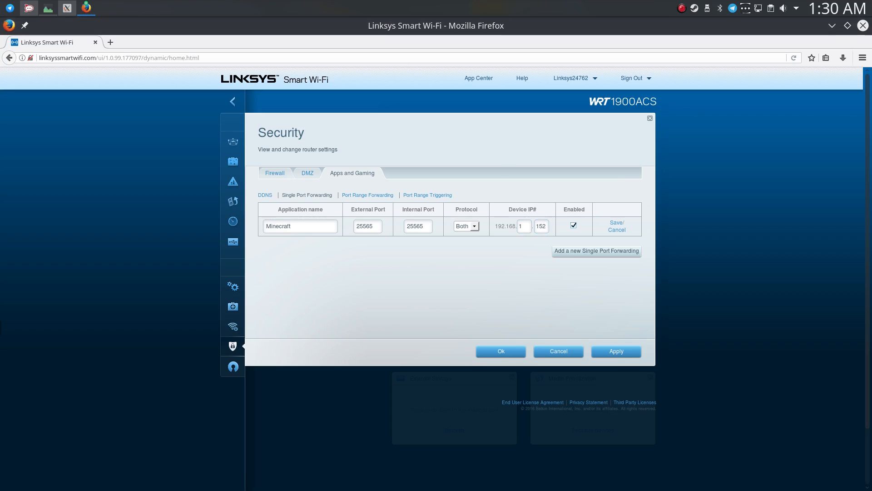
Check this computer's IP address with ifconfig in a Konsole terminal and exit the terminal.
key(ctrl+alt+t)
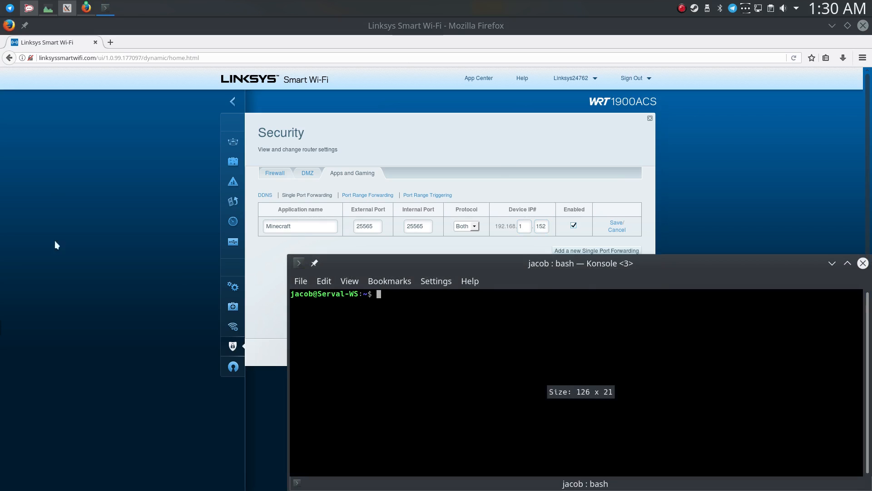
text(ifconfig)
key(Return)
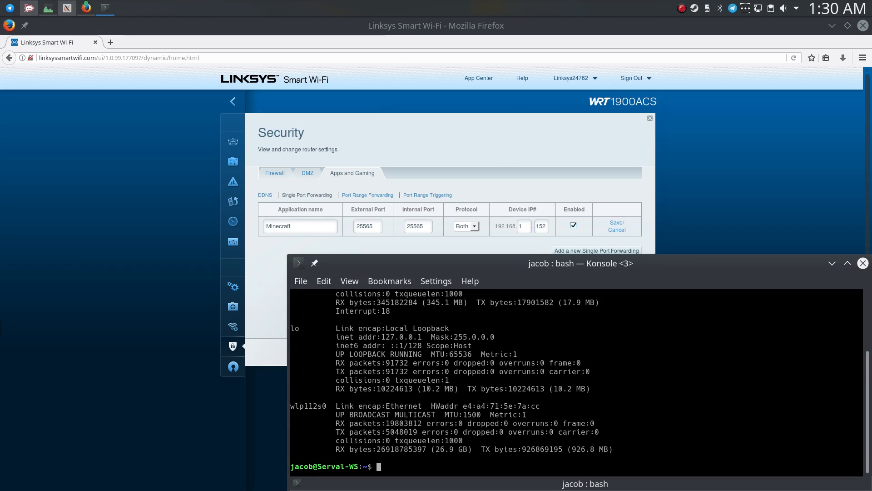
scroll(507, 414, up, 3)
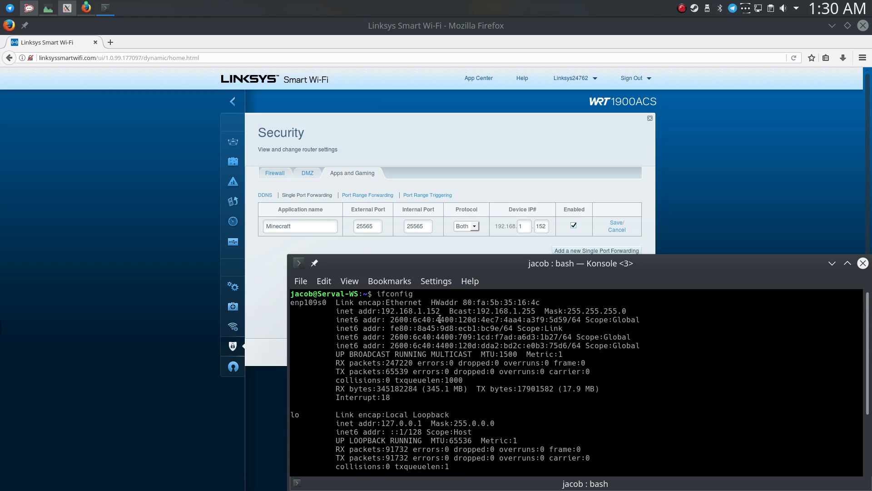
text(exit)
key(Return)
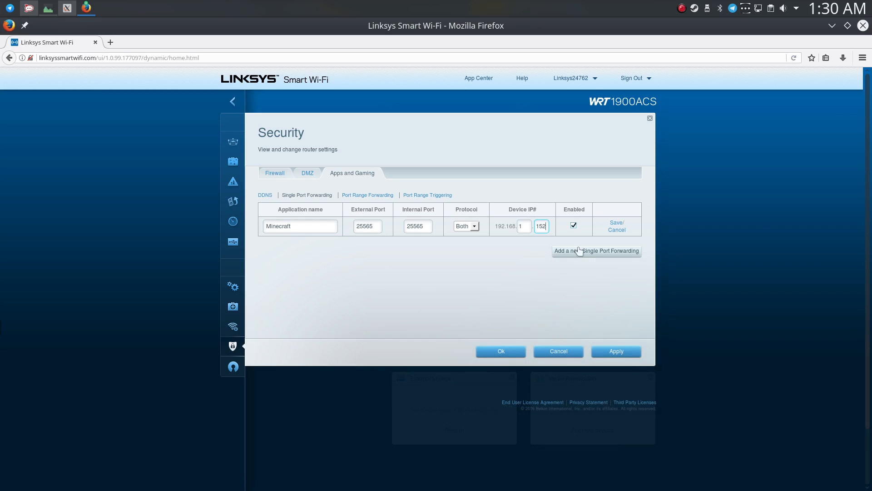
Apply the Minecraft port forwarding rule and close the Security settings to return to the dashboard.
click(604, 352)
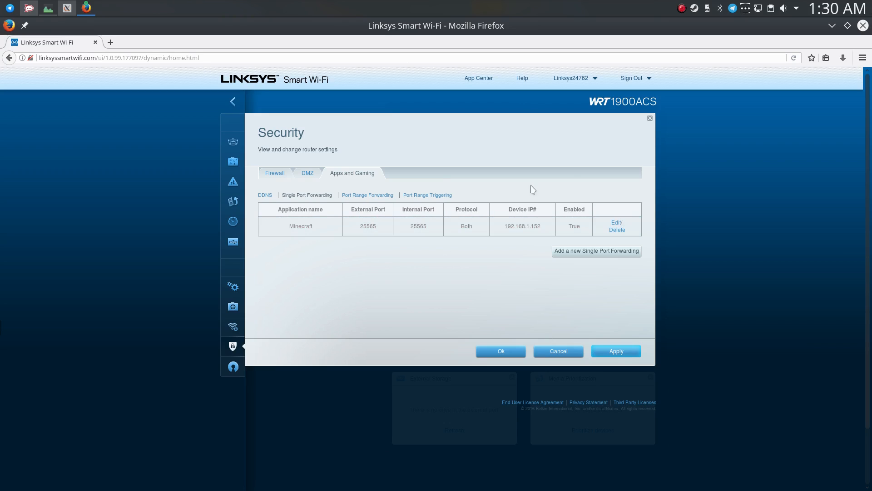
click(511, 352)
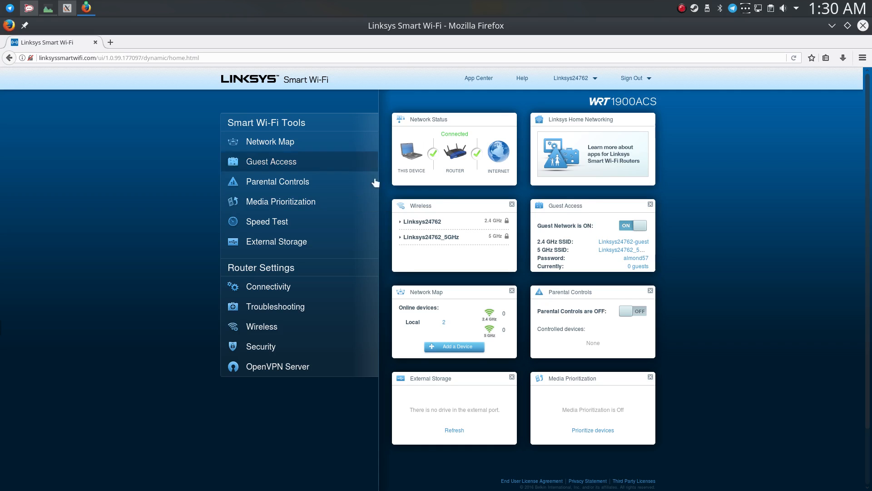
scroll(378, 158, down, 3)
scroll(641, 243, up, 3)
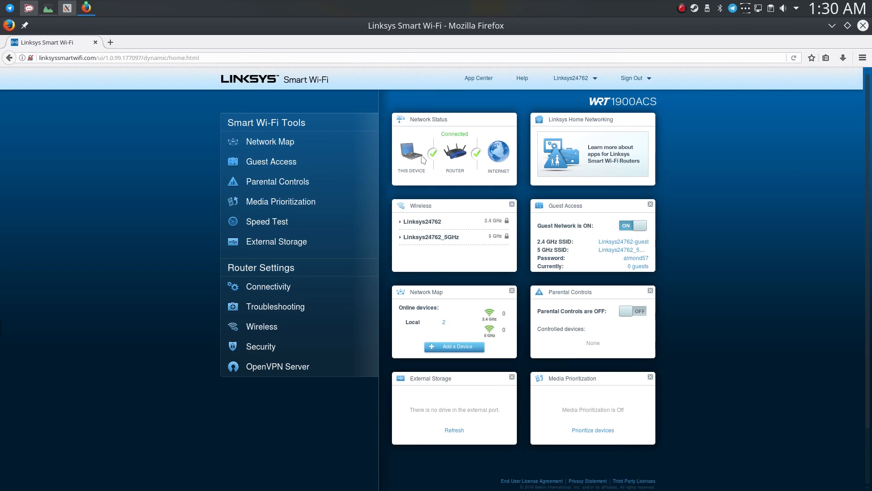
Open openwrt.org in a new tab and look through its home page.
click(108, 42)
click(211, 184)
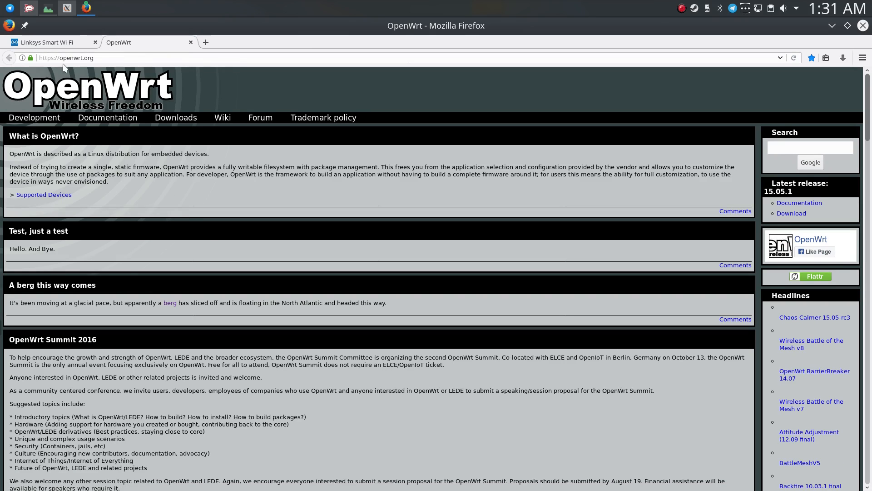
click(57, 42)
click(150, 42)
scroll(471, 191, down, 20)
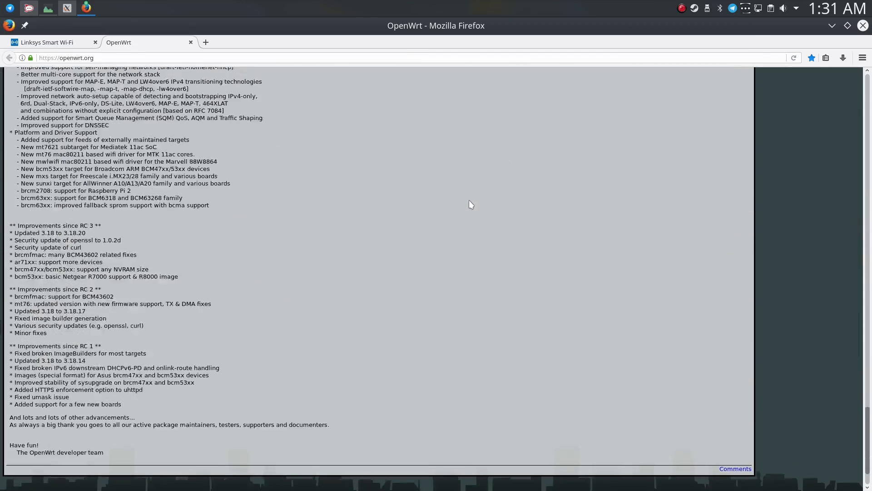
scroll(472, 214, up, 20)
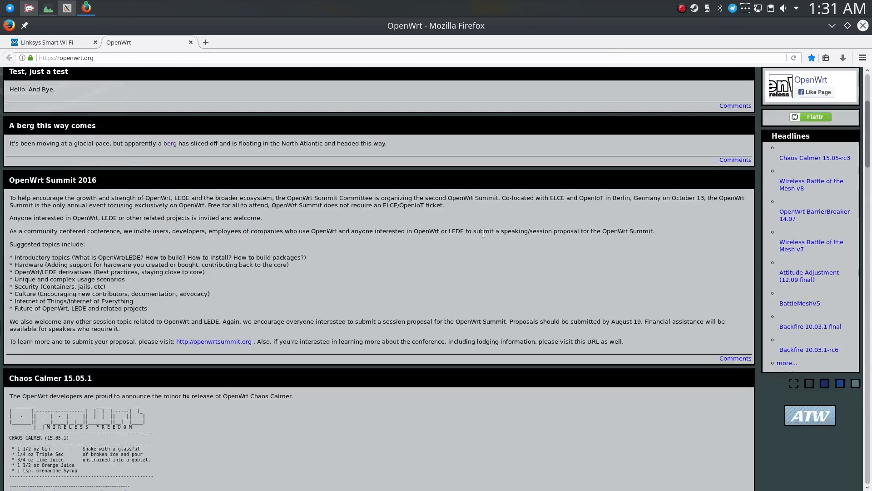
scroll(483, 234, up, 4)
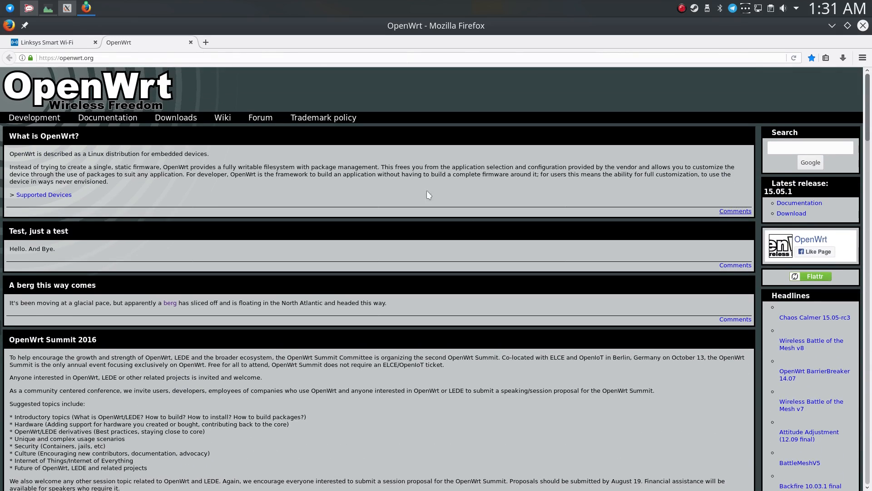
View the OpenWrt downloads page, go back, and open the documentation start page in the OpenWrt wiki.
click(178, 118)
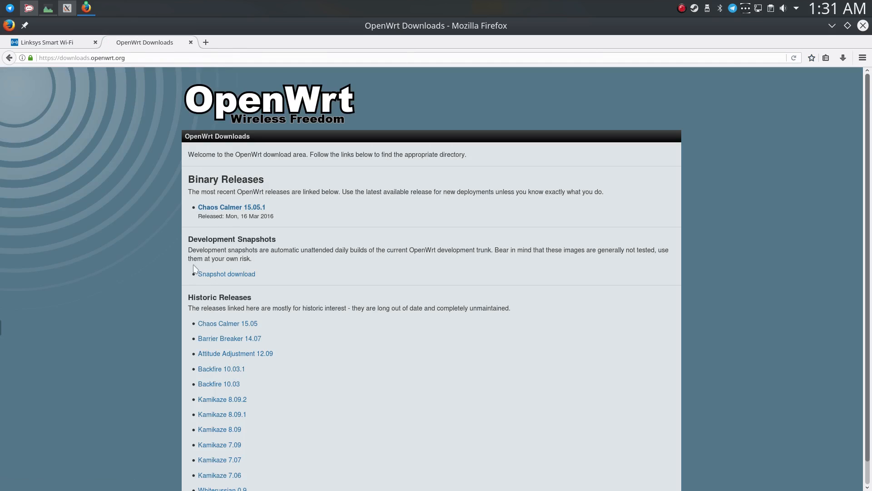
click(10, 58)
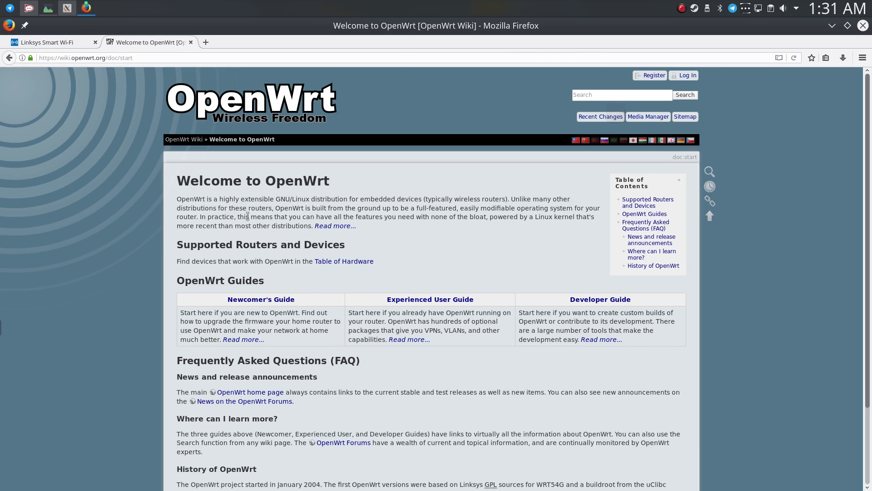
click(85, 44)
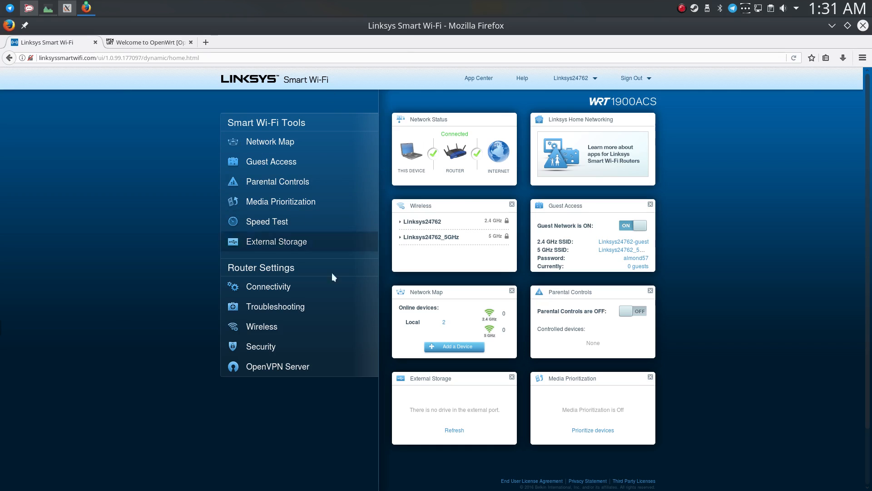
click(155, 43)
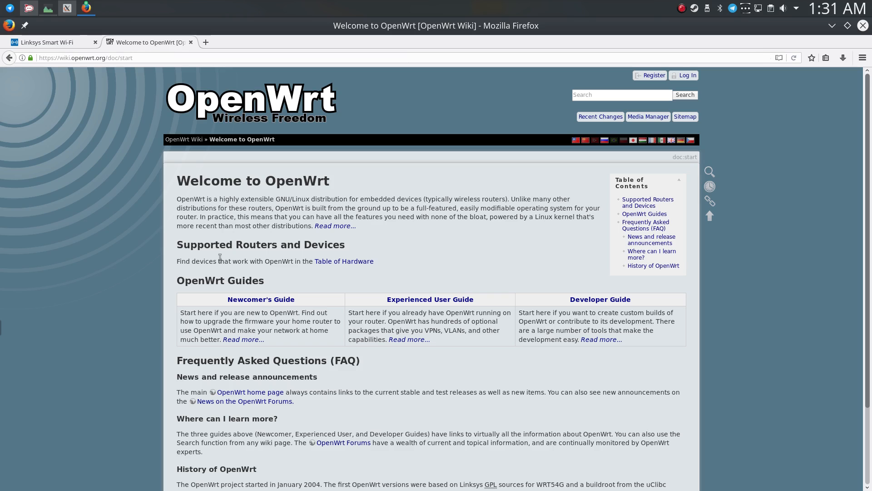
Open the wiki's Newcomer's Guide and read its Download and Flash OpenWrt page in a separate tab.
click(612, 94)
click(261, 299)
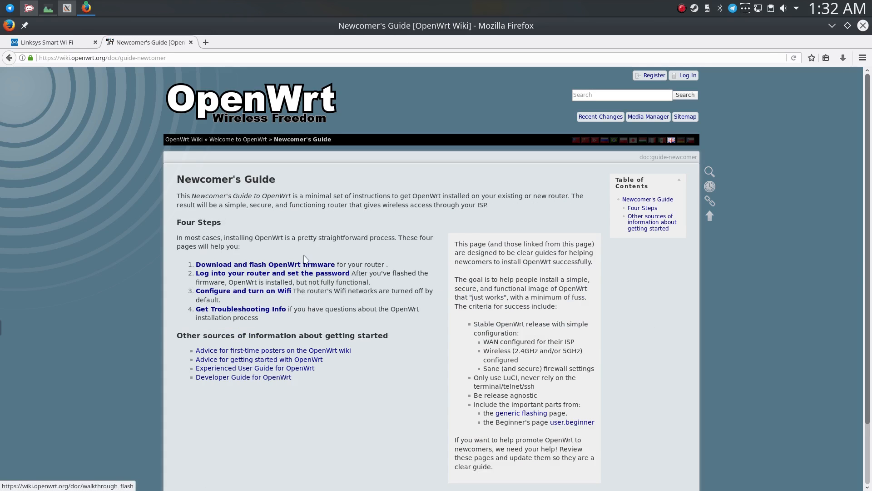
scroll(194, 159, down, 1)
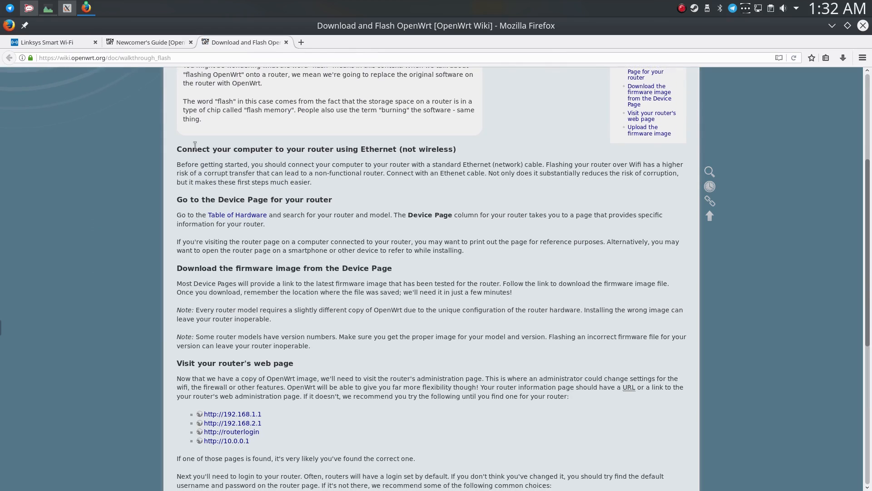
scroll(507, 159, down, 4)
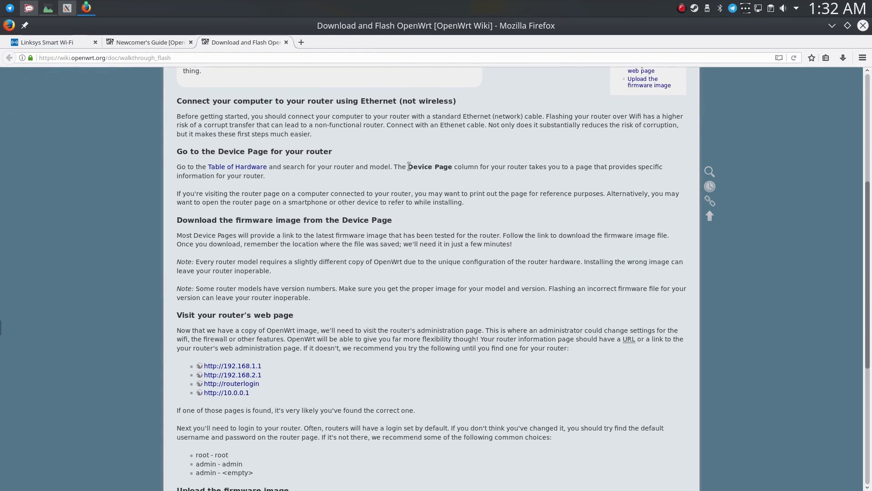
Open the Table of Hardware in a new tab and filter it by brand Linksys and model WRT1900ACS.
middle_click(238, 111)
click(350, 48)
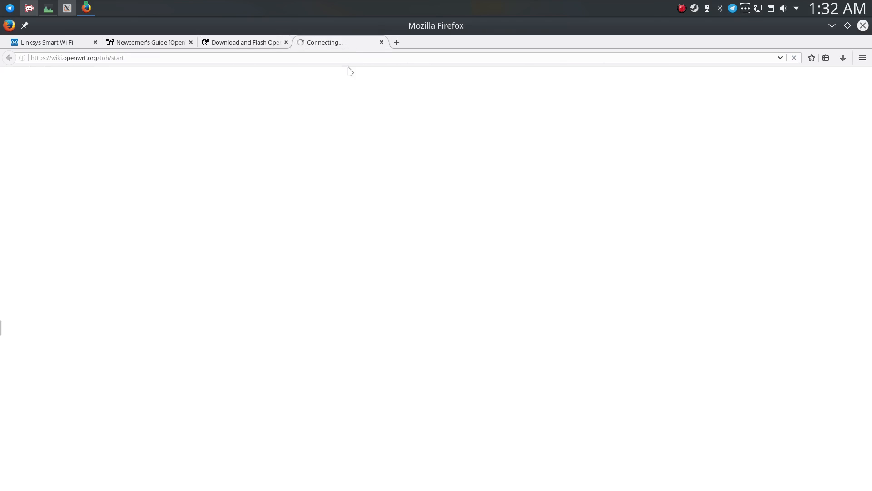
click(105, 246)
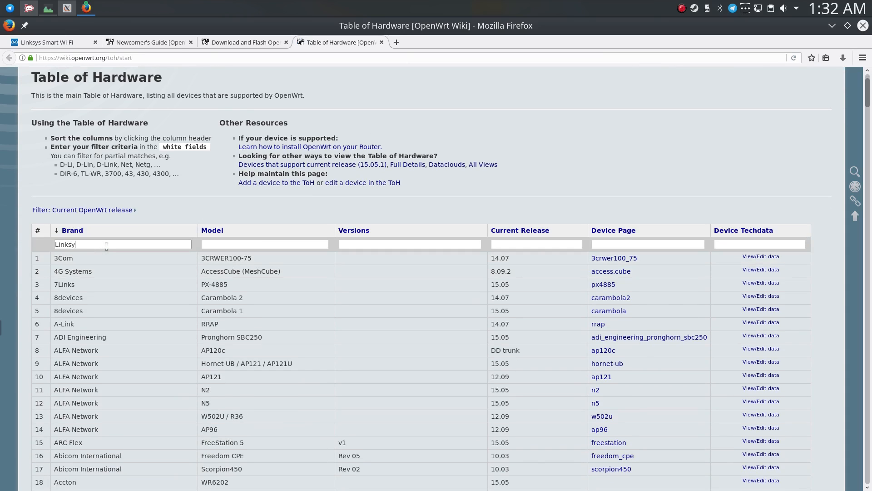
key(Return)
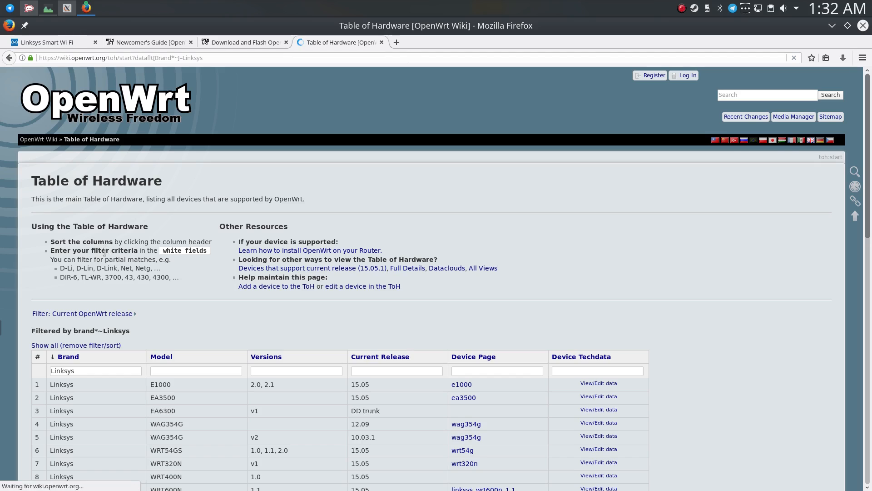
scroll(104, 252, down, 4)
click(169, 267)
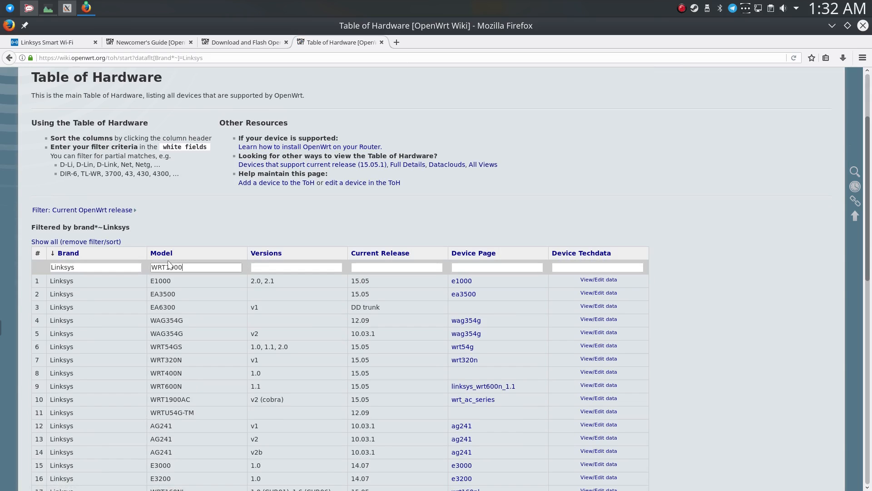
text(WRT1900ACS)
key(Return)
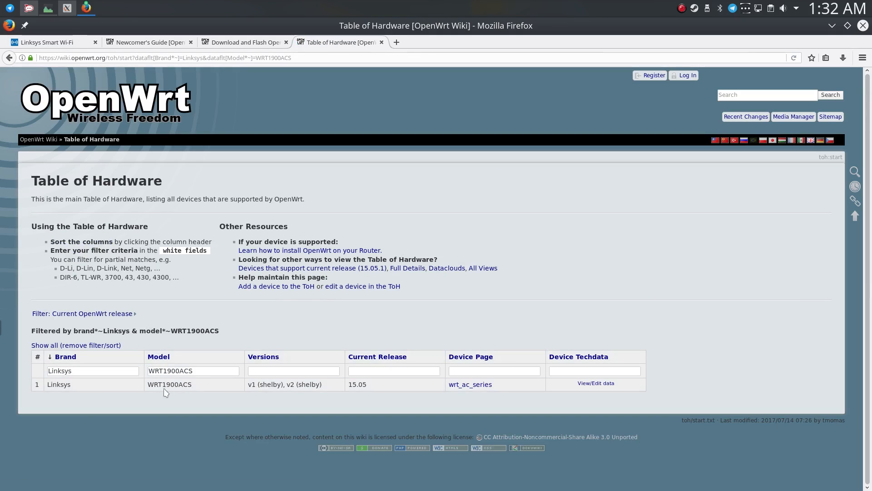
Open the wrt_ac_series device page and examine its 2016 and 2017 discussion links, the May 15th thread and the supported hardware.
click(469, 385)
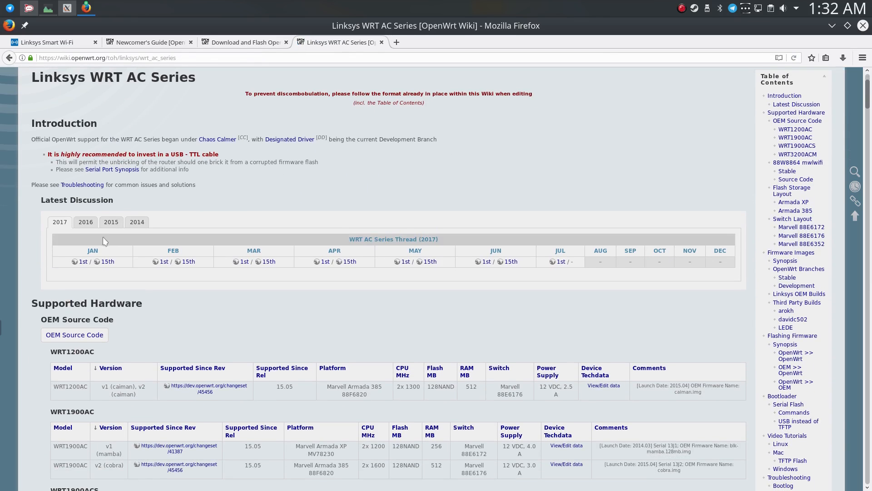
click(98, 224)
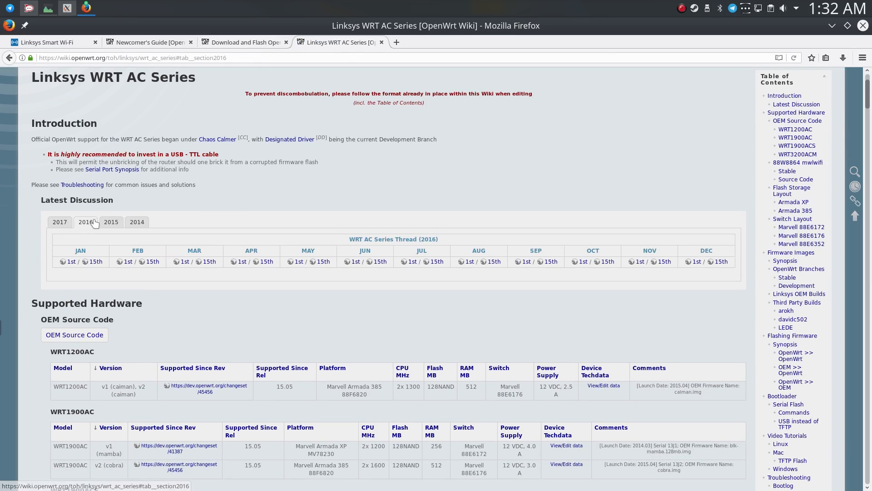
click(61, 224)
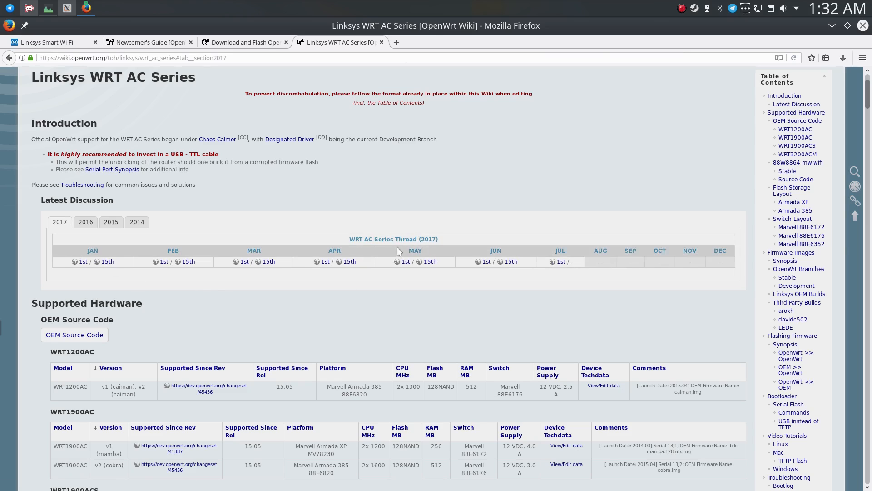
middle_click(430, 262)
click(458, 43)
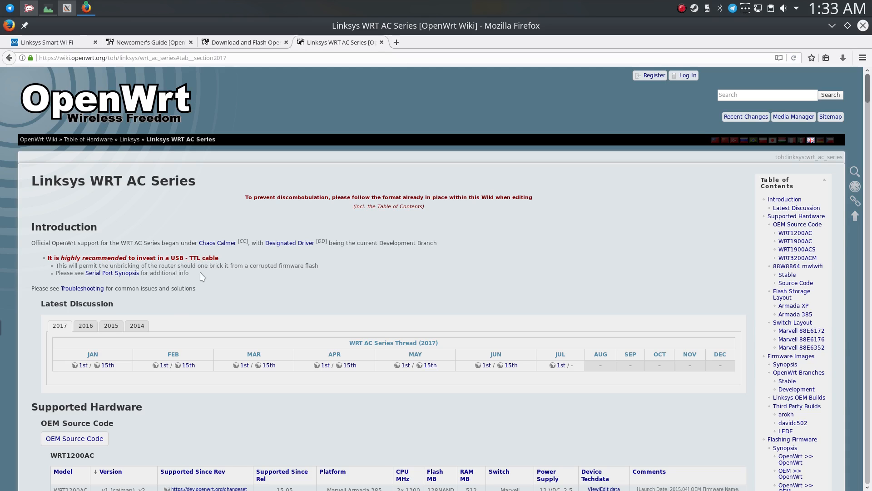
scroll(200, 269, down, 3)
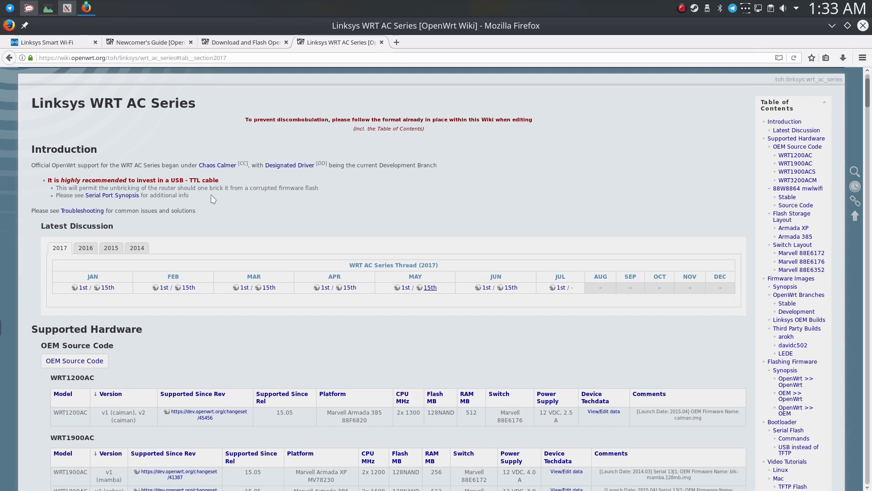
scroll(214, 199, down, 2)
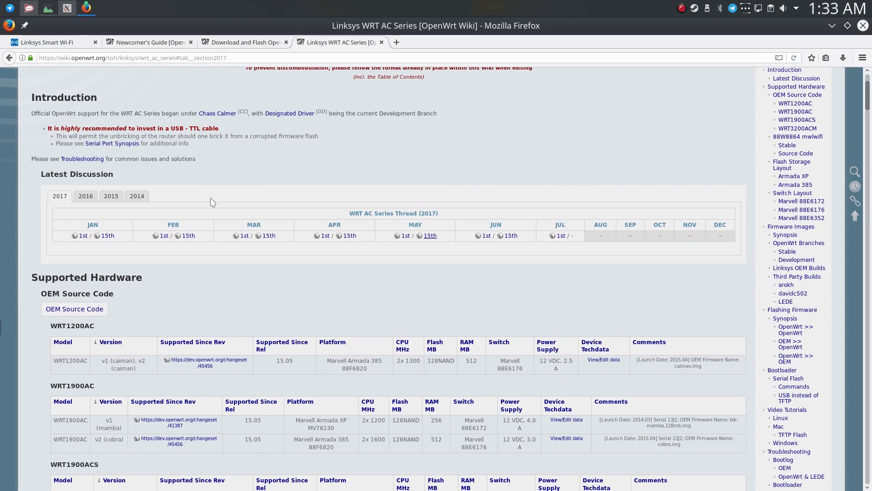
Examine the supported hardware tables for the WRT1200AC, WRT1900AC, WRT1900ACS and WRT3200ACM models.
scroll(218, 210, down, 7)
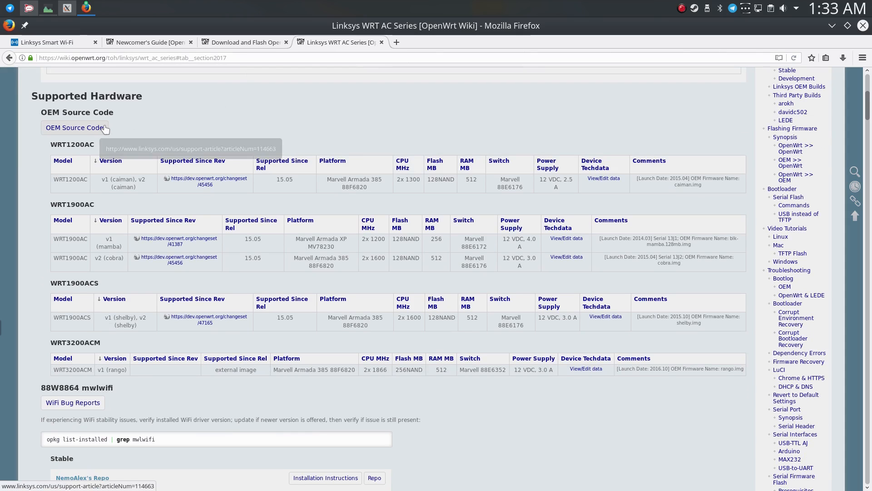
scroll(108, 236, down, 1)
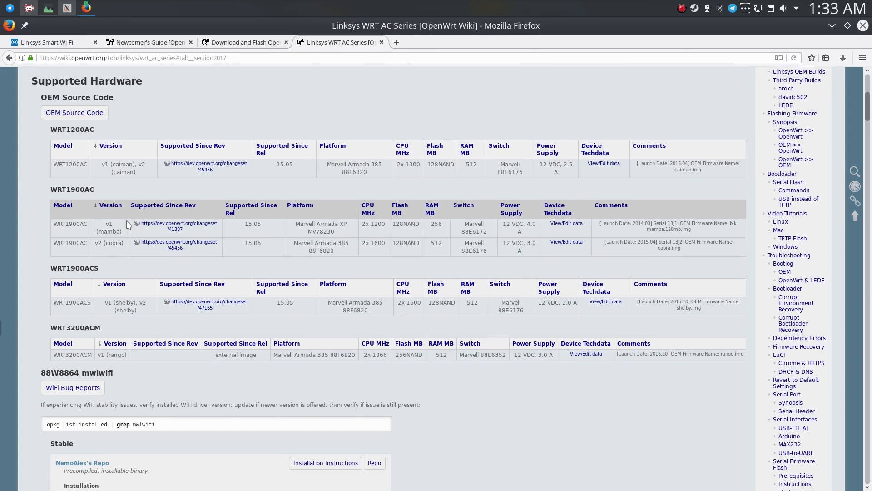
scroll(118, 281, down, 1)
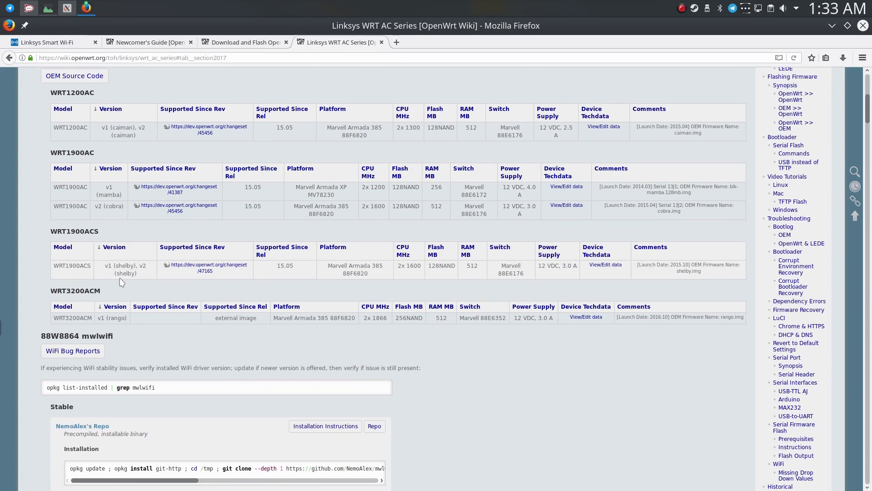
Return to the Download and Flash OpenWrt guide and read its sections on downloading the image, visiting the router's page and uploading firmware.
click(219, 44)
click(151, 44)
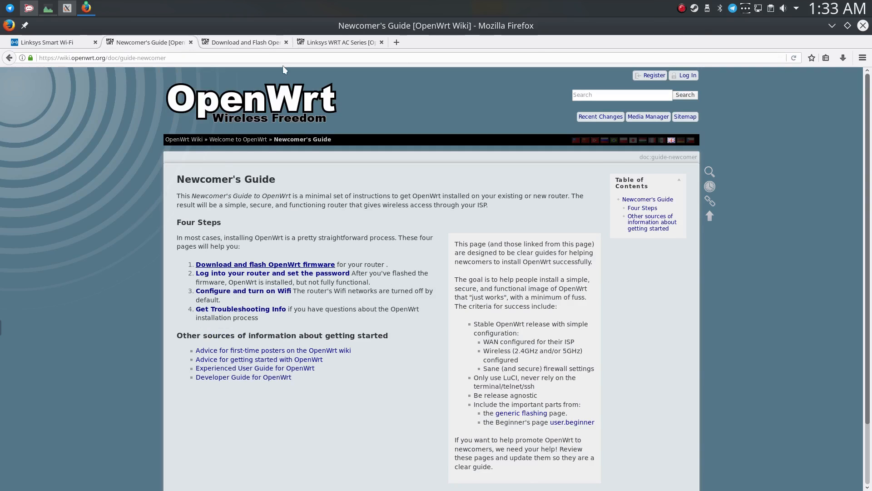
click(275, 44)
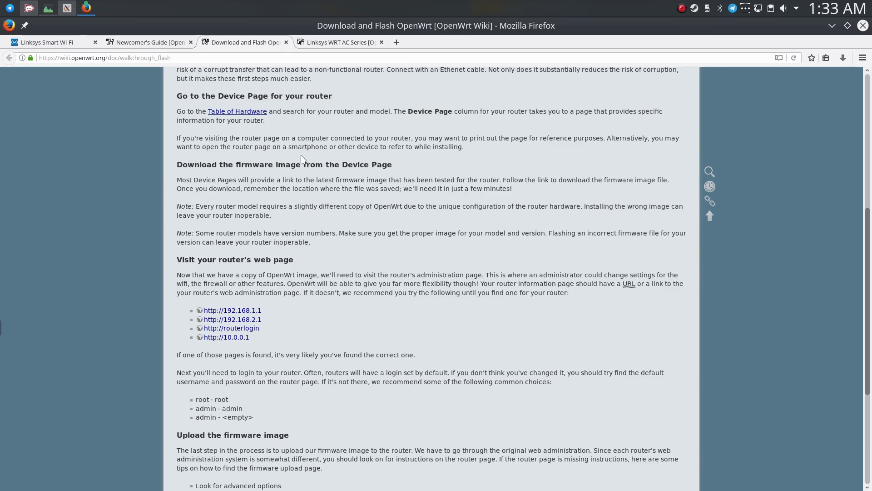
scroll(339, 131, down, 2)
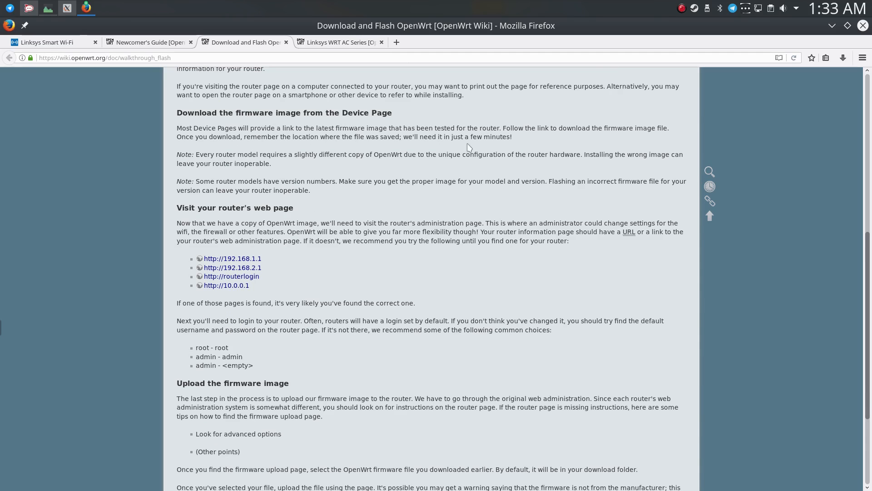
scroll(353, 152, down, 2)
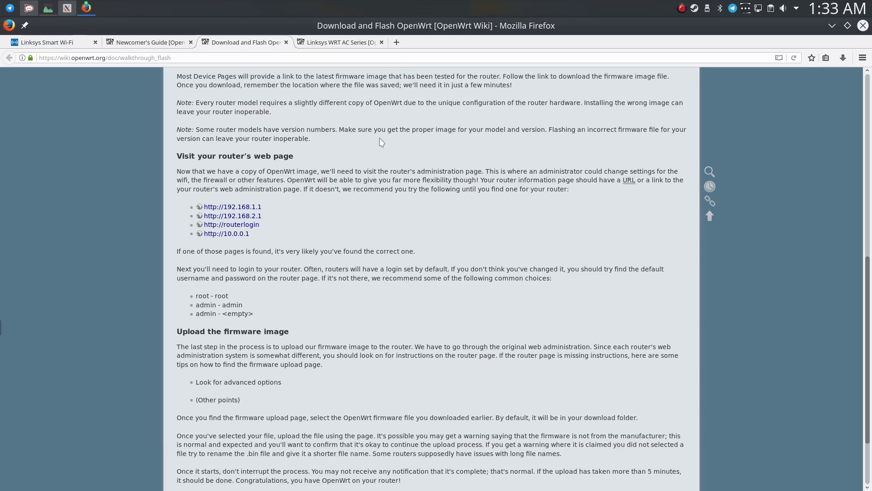
scroll(386, 135, down, 2)
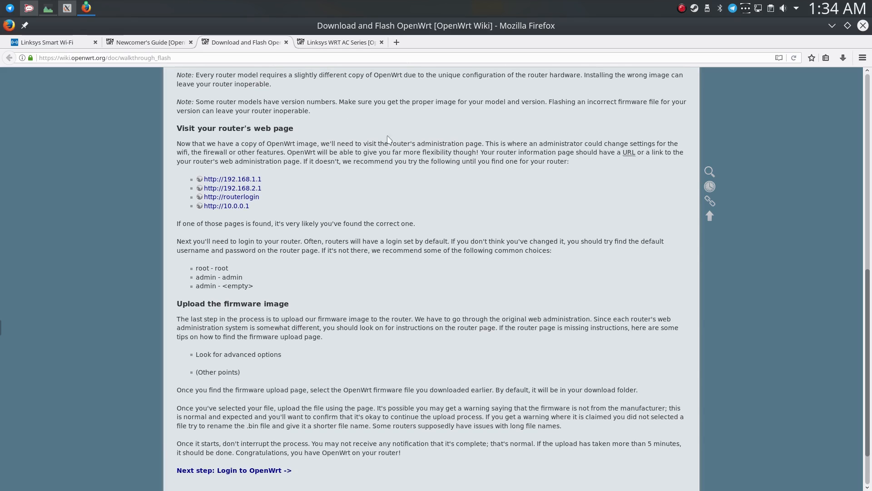
Return to the Linksys Smart Wi-Fi dashboard and examine the linksyssmartwifi.com domain in its web address.
click(345, 43)
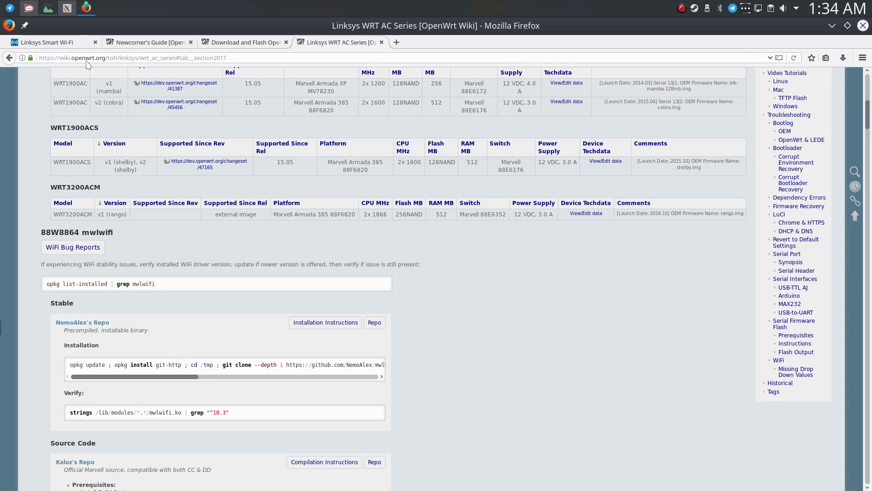
click(73, 44)
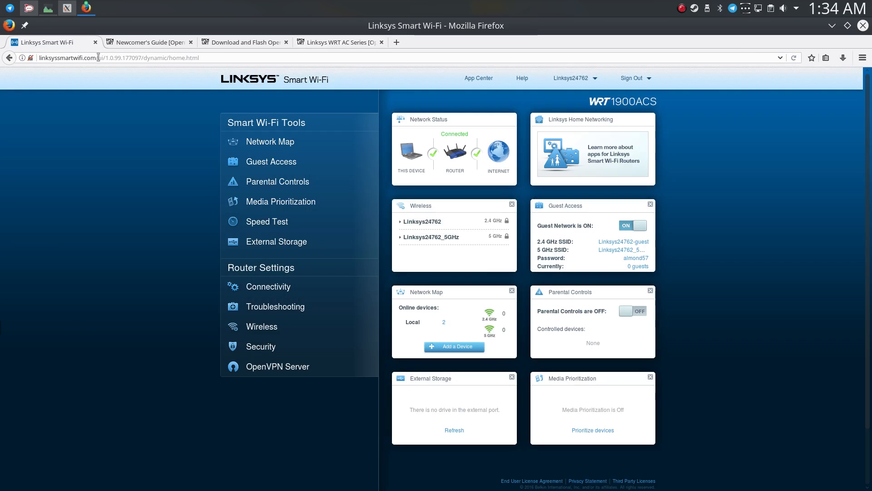
drag(94, 58, 32, 57)
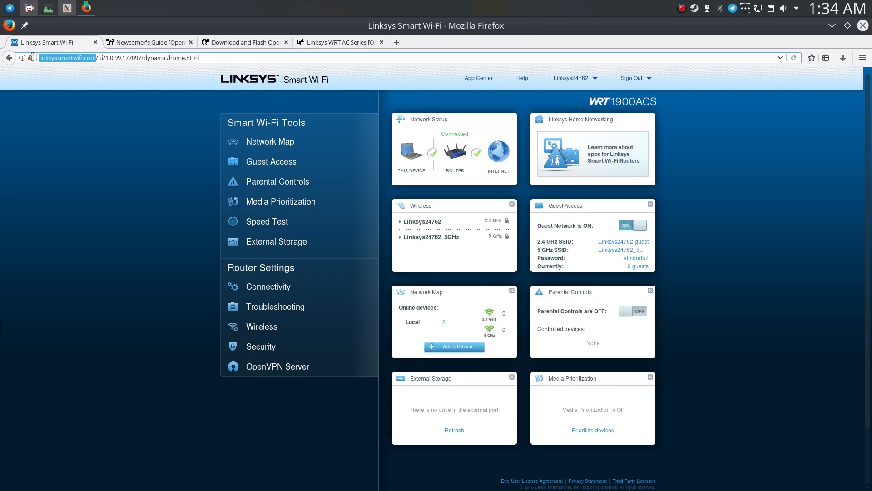
click(75, 105)
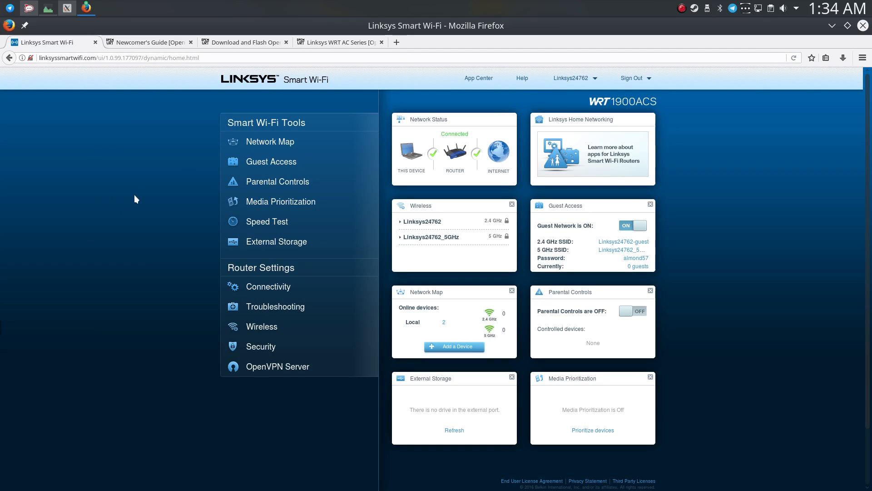
Open the router's web interface at 192.168.1.1 in a new tab and sign in with the router password.
key(ctrl+t)
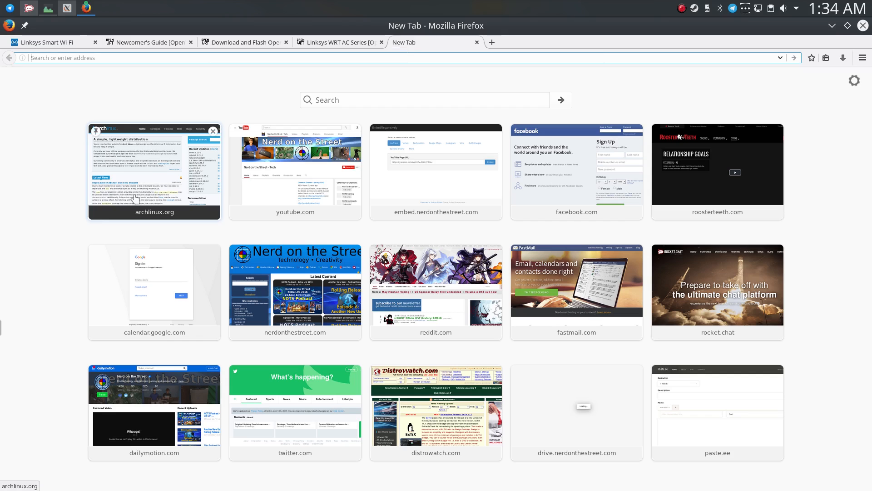
text(192.16)
key(Return)
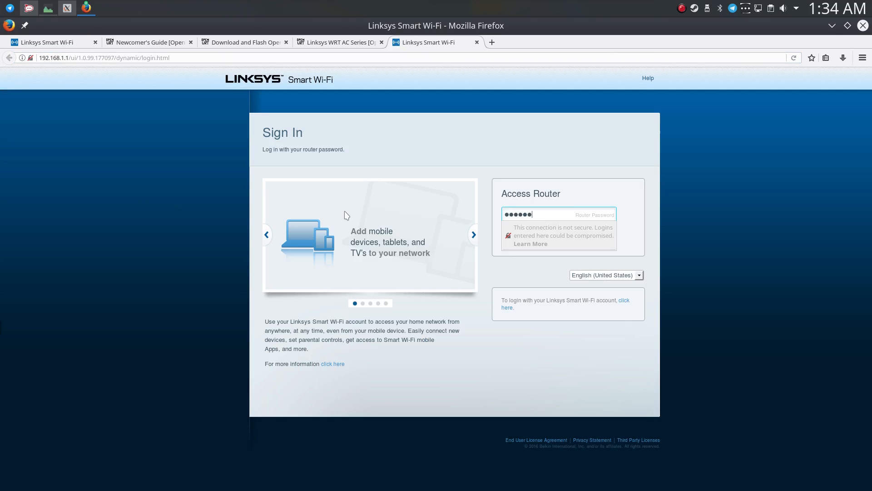
key(Return)
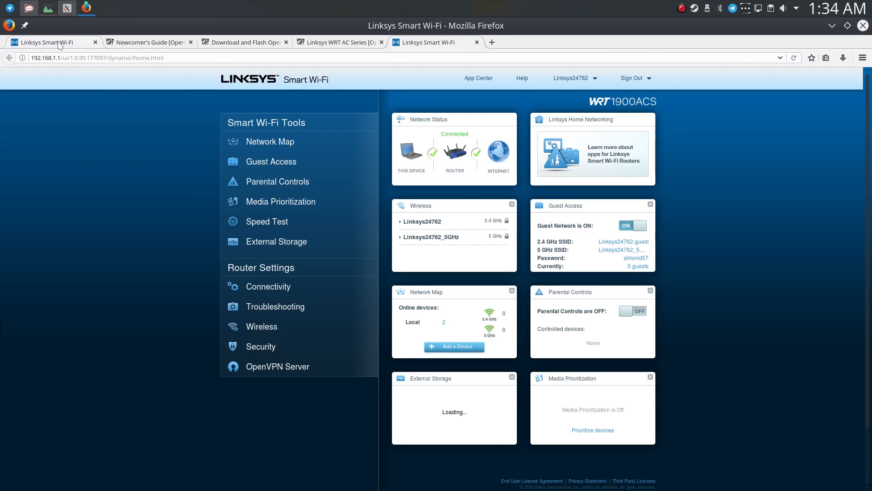
Move the 192.168.1.1 router tab to the front of the tab row and close the old linksyssmartwifi.com tab.
click(60, 45)
drag(428, 40, 119, 52)
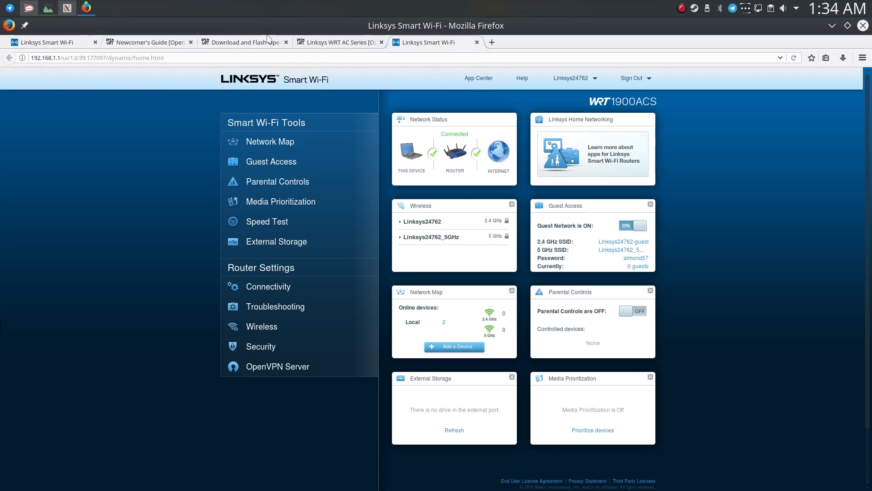
drag(408, 43, 118, 42)
middle_click(36, 43)
Open the WRT1900ACS changeset 47165 from the WRT AC Series page in a new tab, view its changes and close it.
click(325, 45)
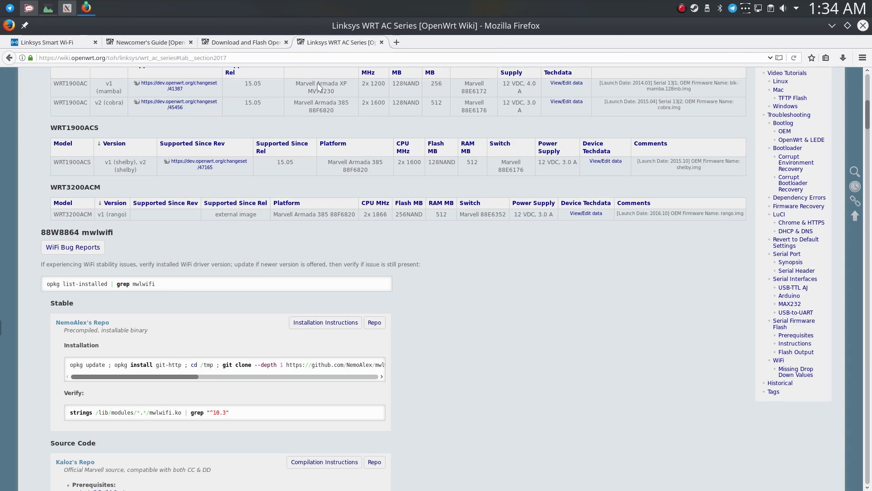
click(252, 43)
click(357, 40)
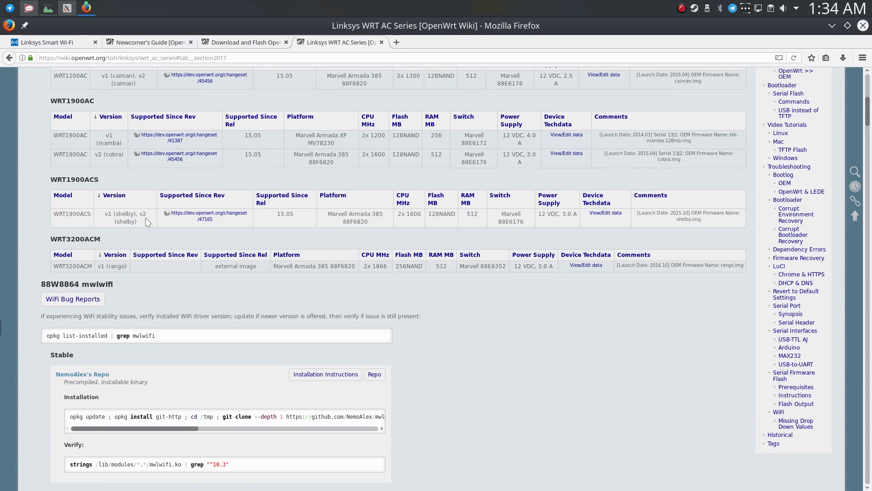
middle_click(194, 216)
click(409, 45)
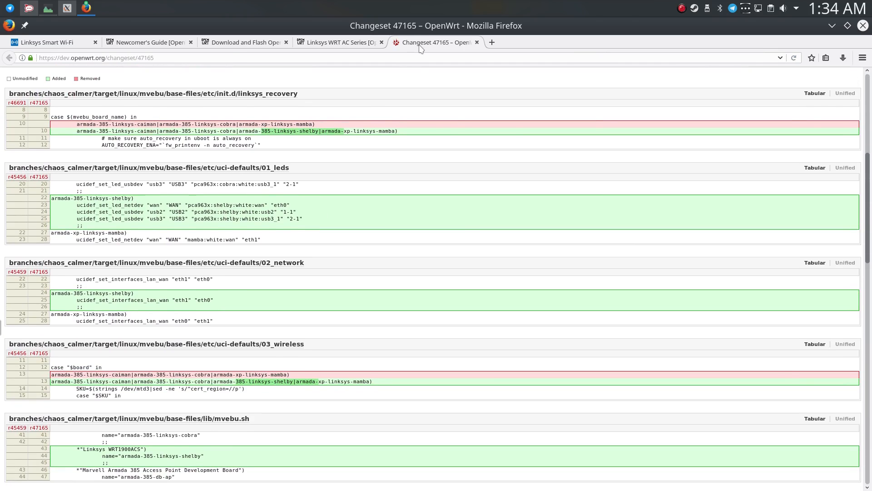
middle_click(421, 46)
Read the Firmware Images synopsis on the OpenWrt branches and third-party builds and go to the stable branch section.
scroll(227, 207, down, 10)
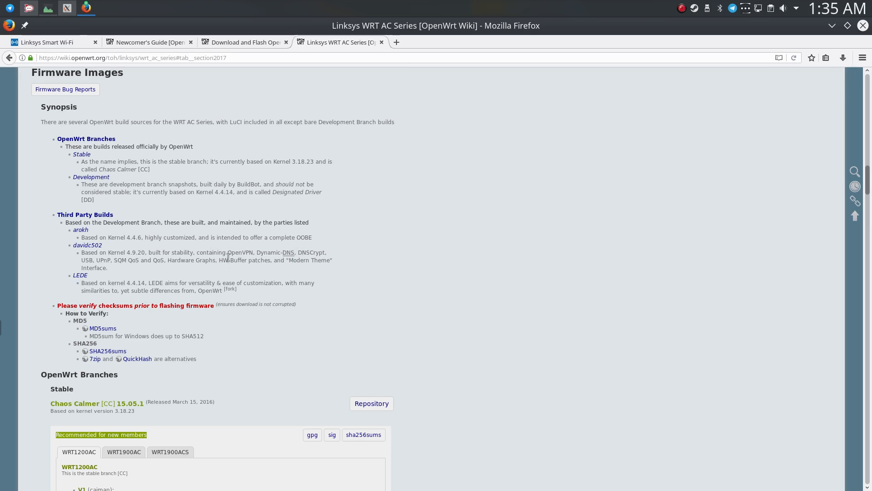
drag(229, 254, 267, 253)
click(263, 280)
scroll(266, 293, down, 2)
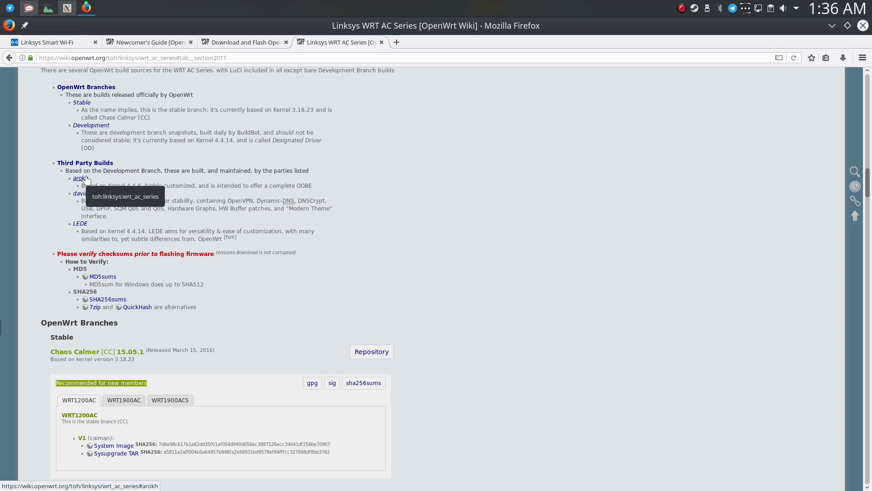
scroll(86, 179, down, 6)
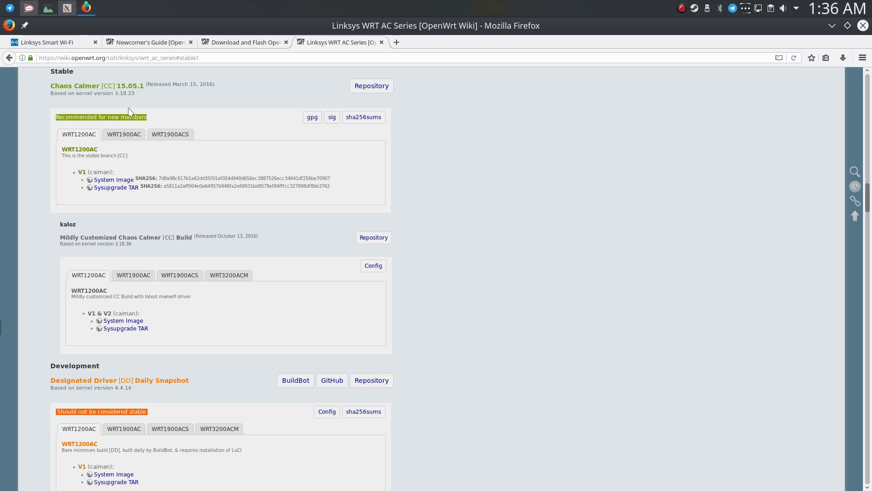
Download the System Image and Sysupgrade TAR of the stable Chaos Calmer 15.05.1 build for the WRT1900ACS.
drag(107, 117, 92, 116)
triple_click(92, 116)
click(112, 106)
click(170, 137)
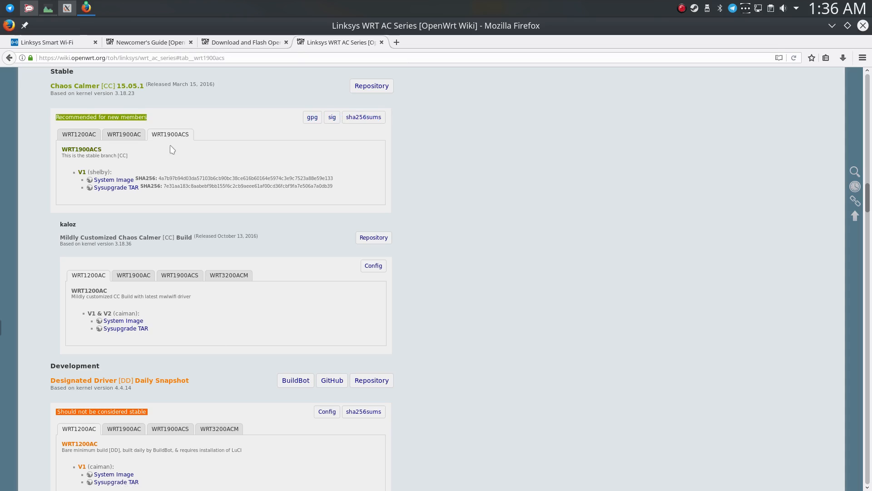
click(119, 181)
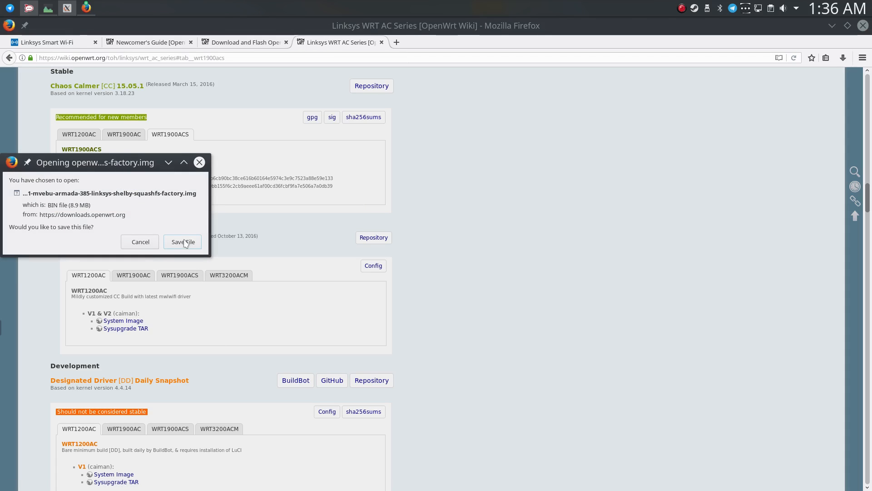
click(183, 241)
click(843, 57)
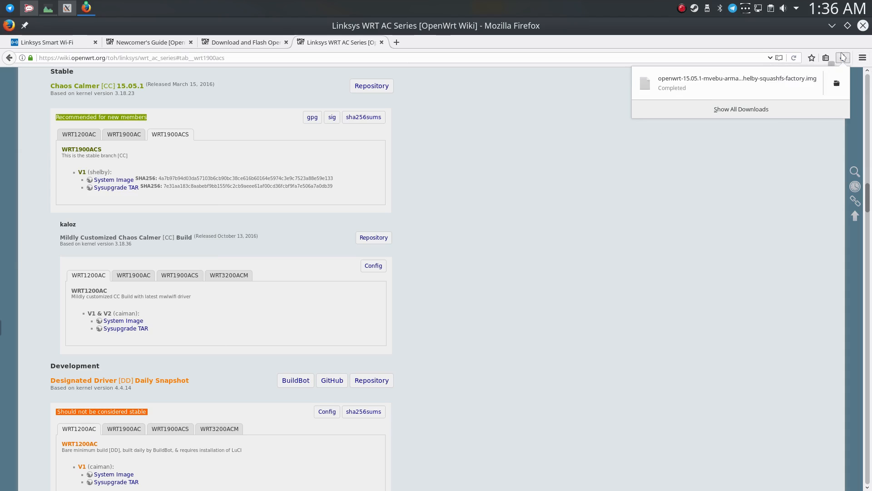
click(842, 57)
click(135, 188)
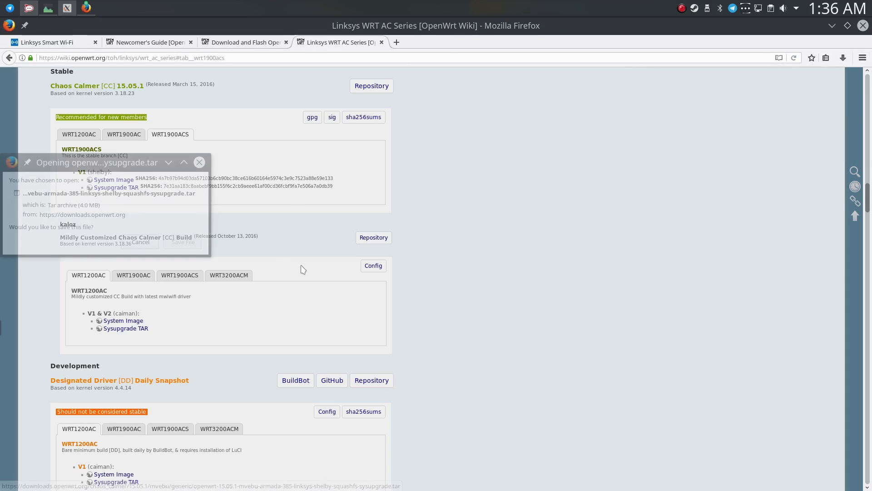
click(183, 242)
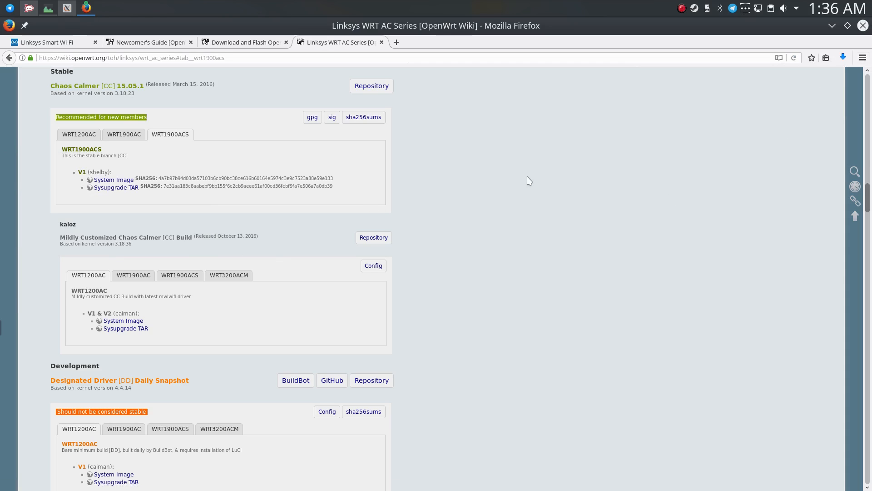
Go to the third-party arokh build section and view its files for the WRT1900ACS.
scroll(468, 191, down, 1)
scroll(464, 214, up, 4)
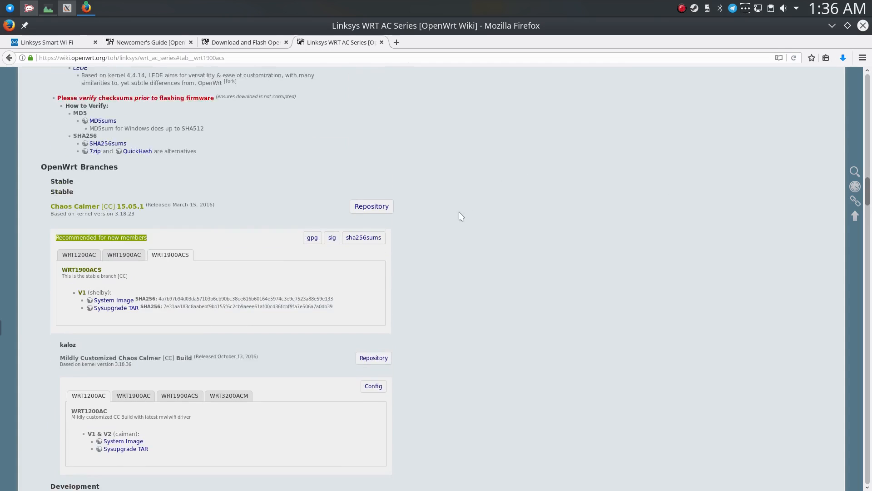
scroll(463, 217, up, 5)
click(81, 223)
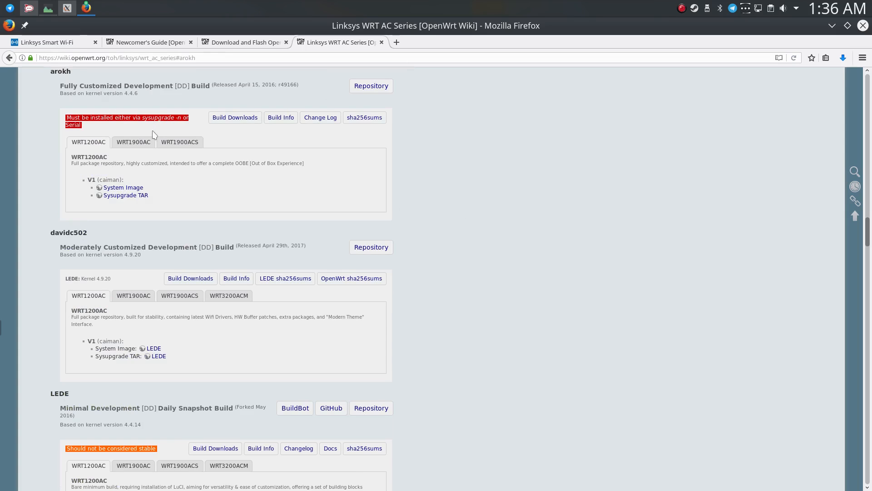
click(184, 140)
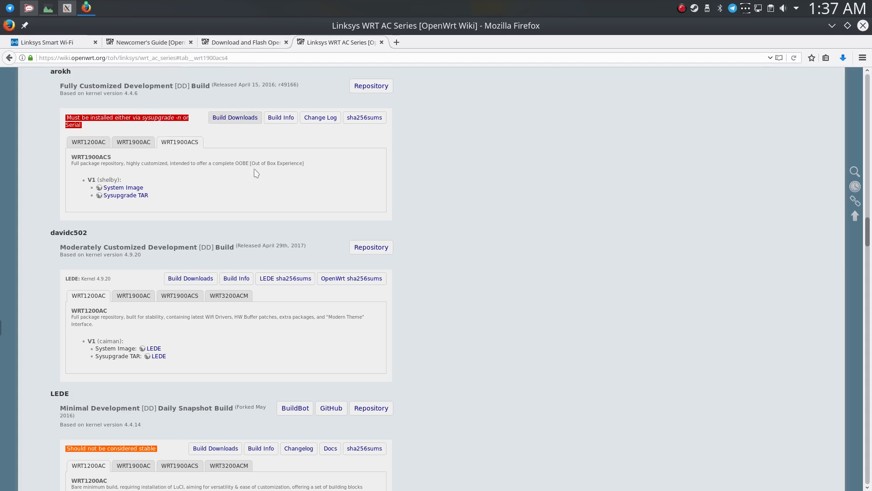
Check the list of downloaded firmware files and review the Upload the firmware image section of the flashing guide.
click(842, 59)
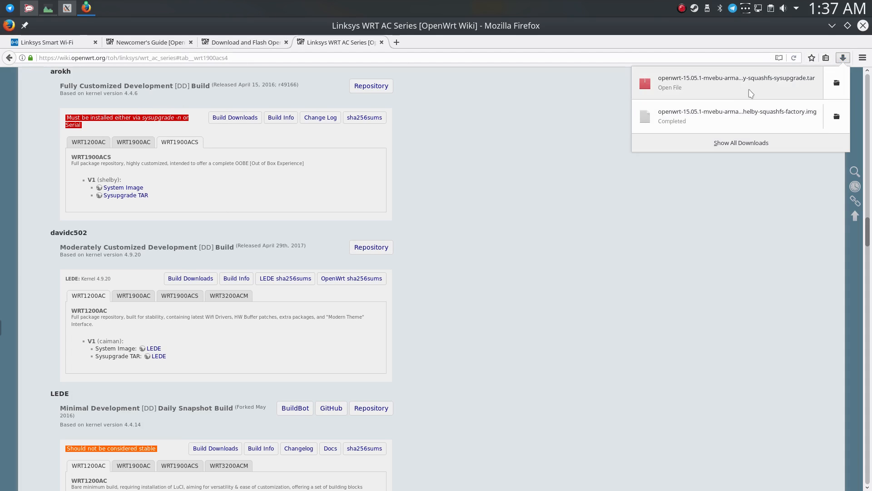
click(523, 124)
click(200, 41)
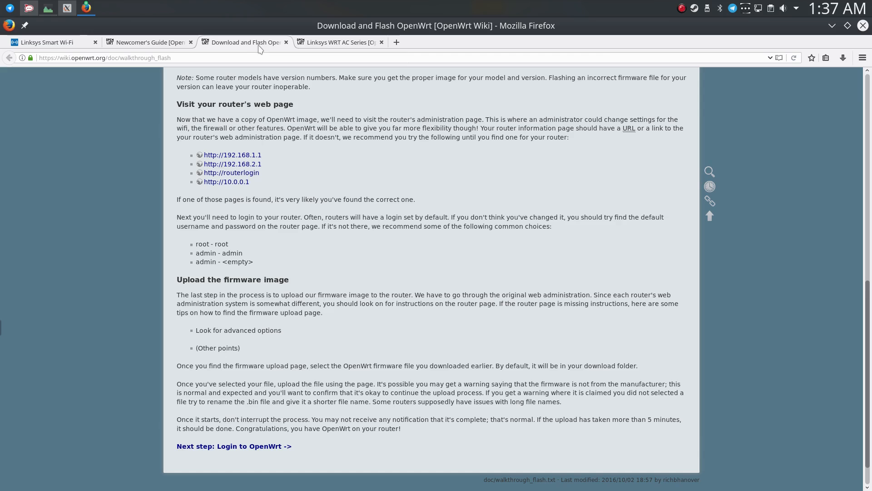
scroll(276, 145, down, 1)
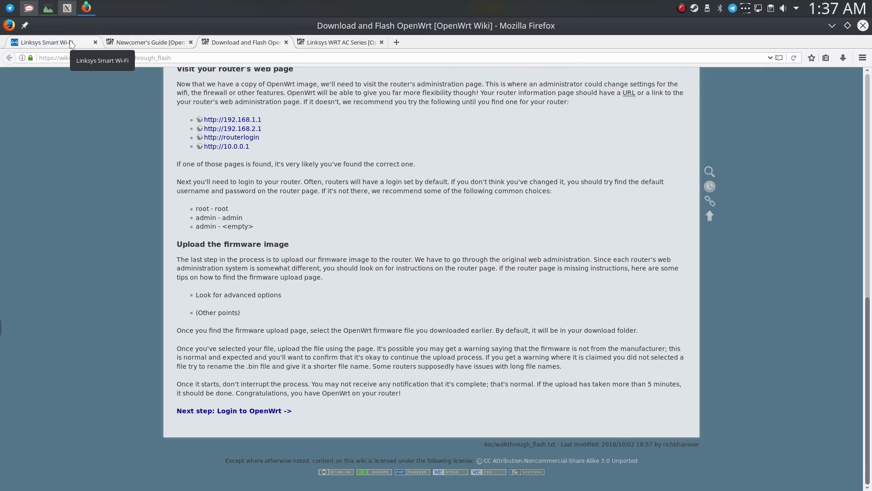
Return to the Linksys Smart Wi-Fi page and open the router's Connectivity settings.
click(72, 44)
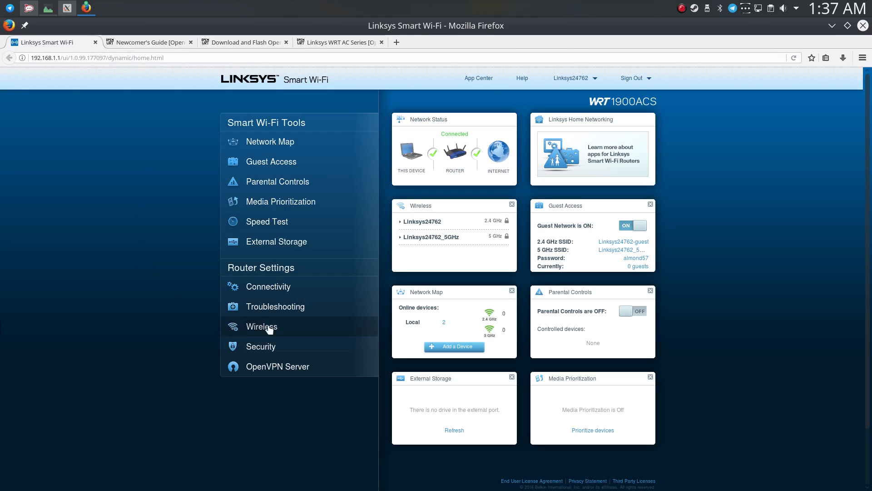
click(273, 308)
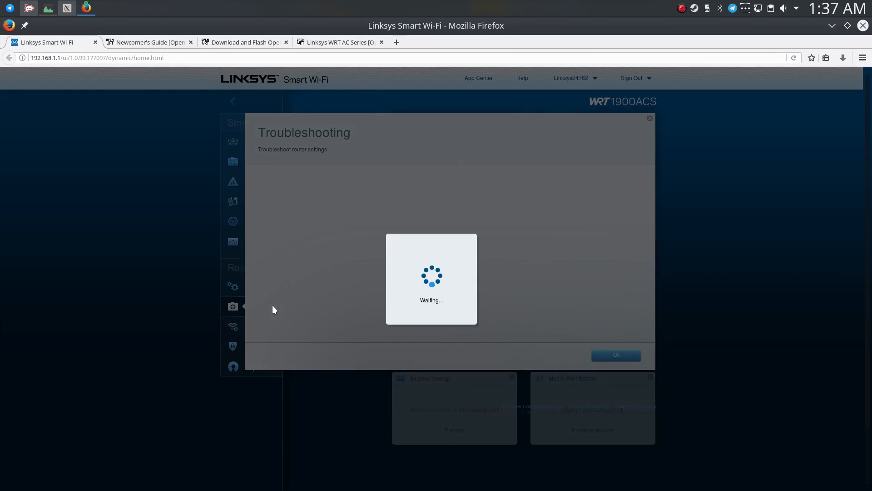
click(198, 328)
click(267, 292)
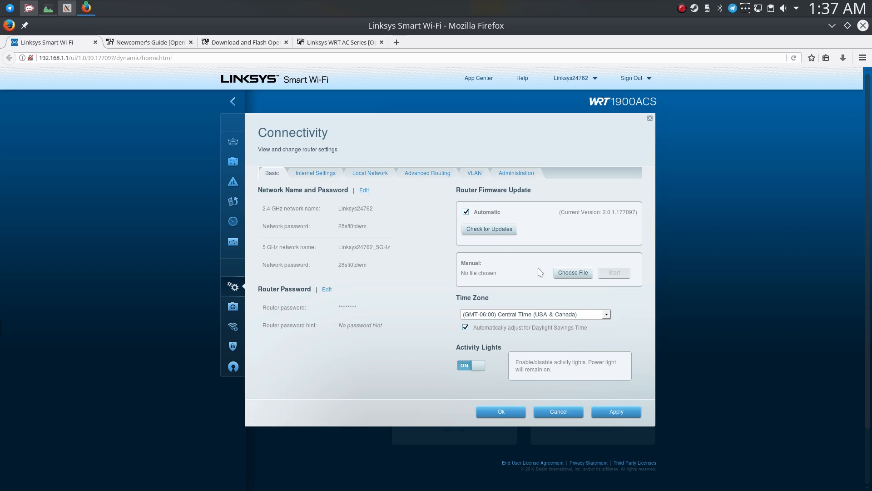
Choose openwrt-15.05.1-mvebu-armada-385-linksys-shelby-squashfs-factory.img from the Downloads folder as the manual firmware update file.
click(573, 273)
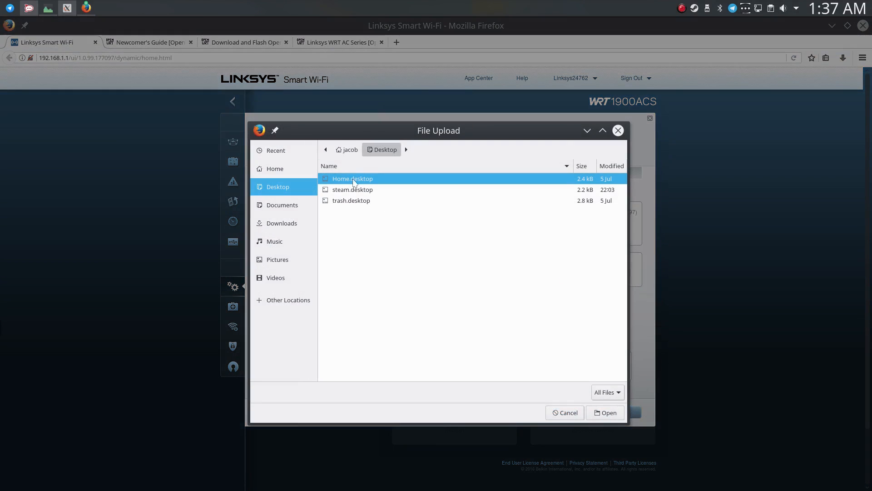
click(346, 149)
double_click(354, 211)
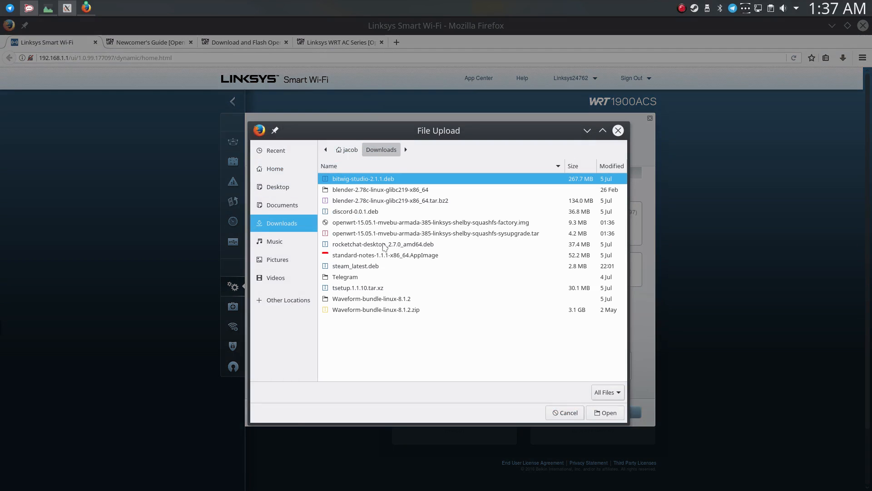
click(437, 223)
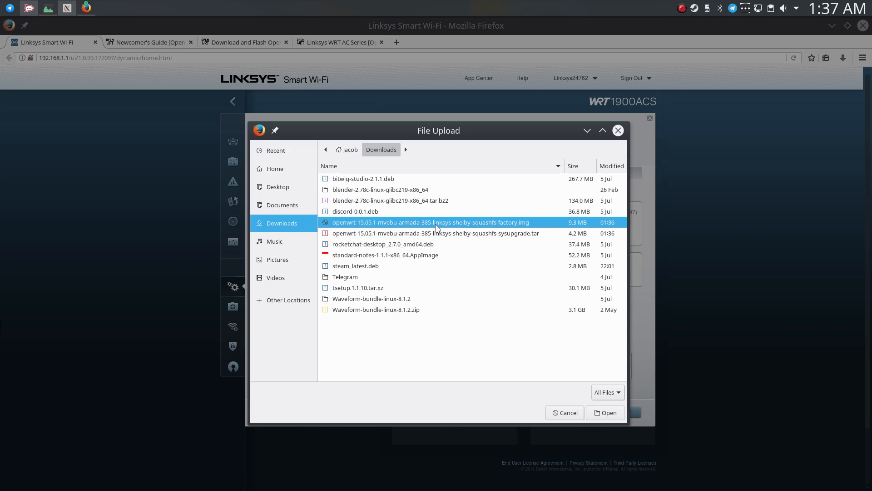
click(607, 413)
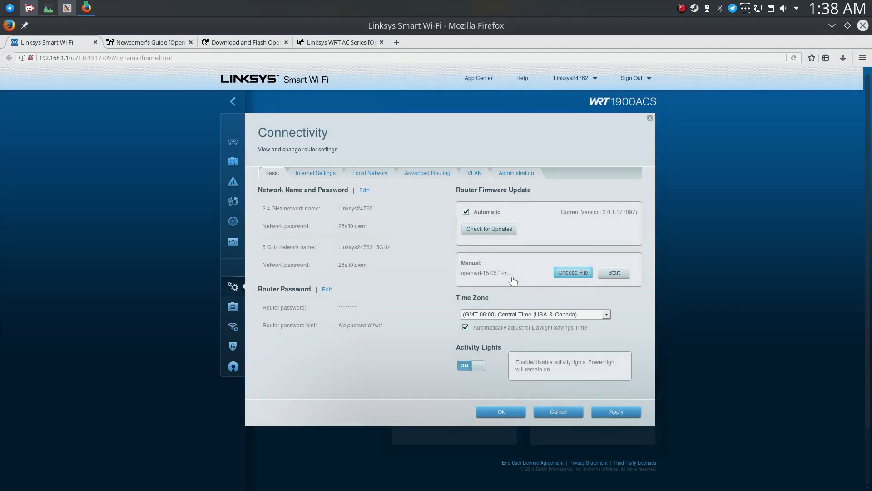
Start the manual firmware update, accept the unrecognized file name and the update, and acknowledge the router reboot.
click(618, 273)
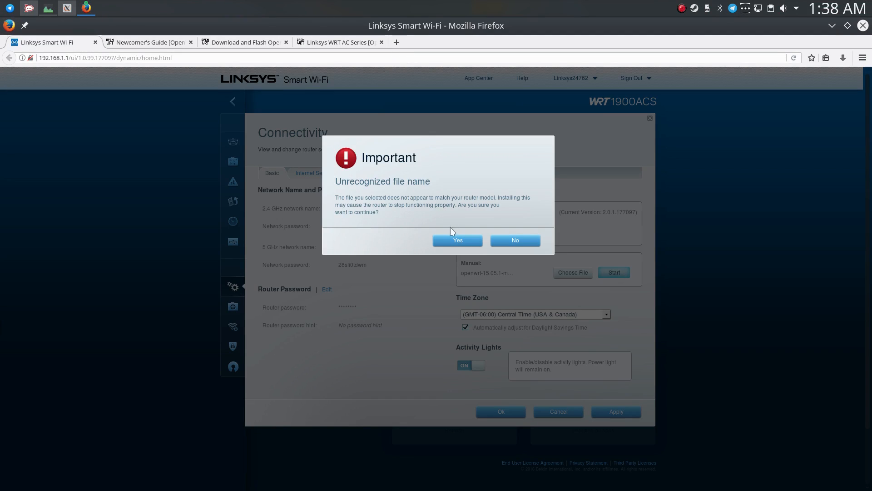
click(452, 241)
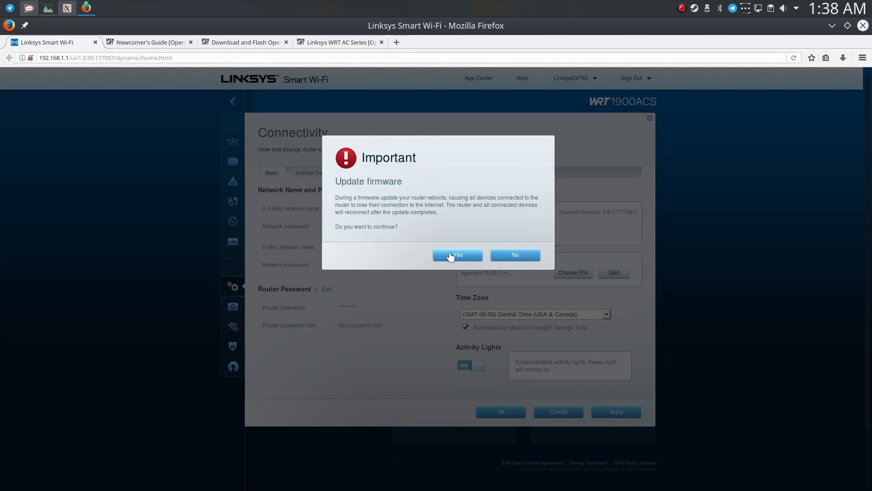
click(449, 254)
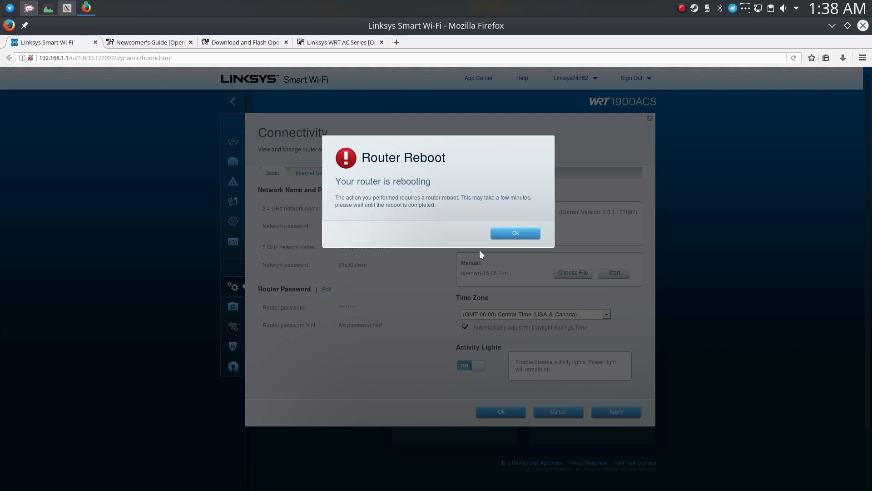
click(501, 234)
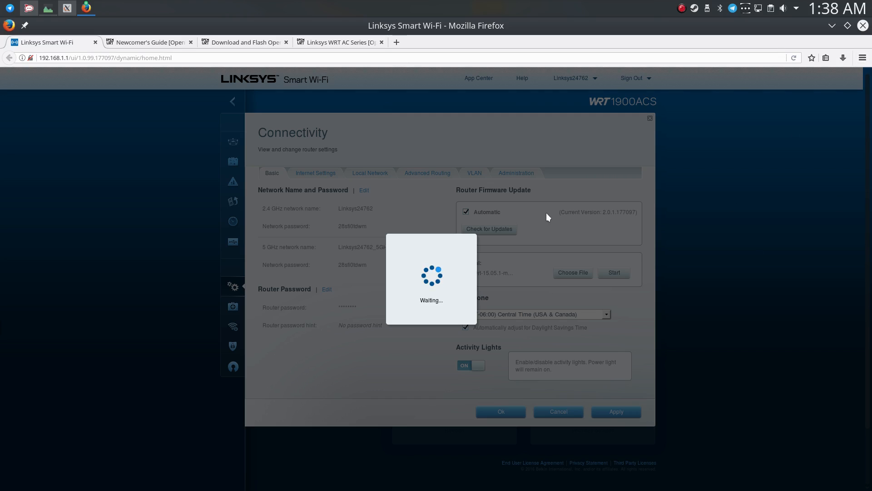
click(241, 44)
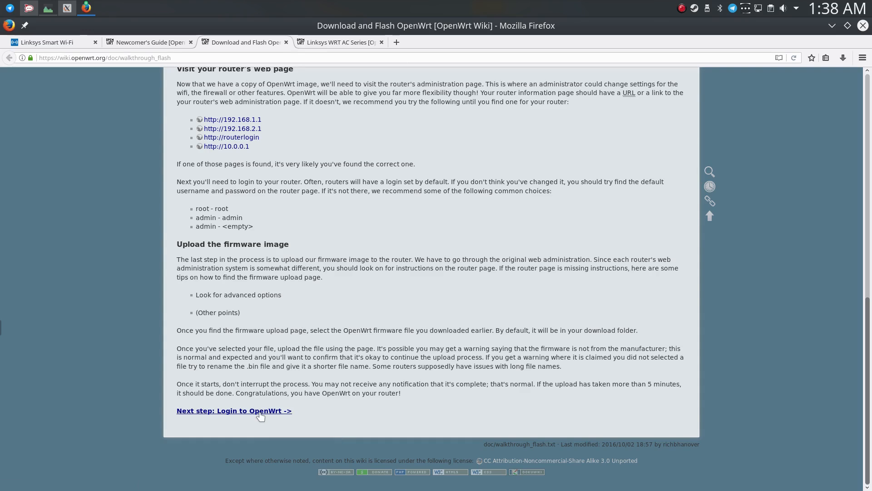
click(58, 42)
click(227, 43)
click(57, 42)
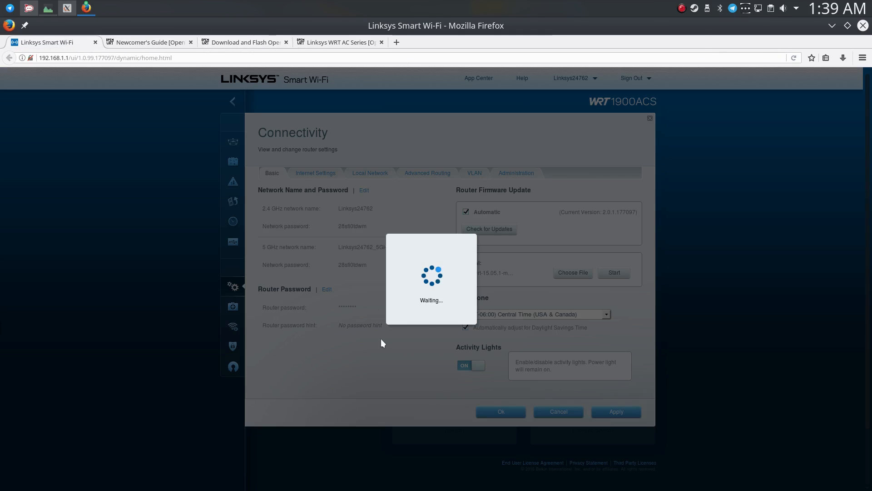
click(246, 42)
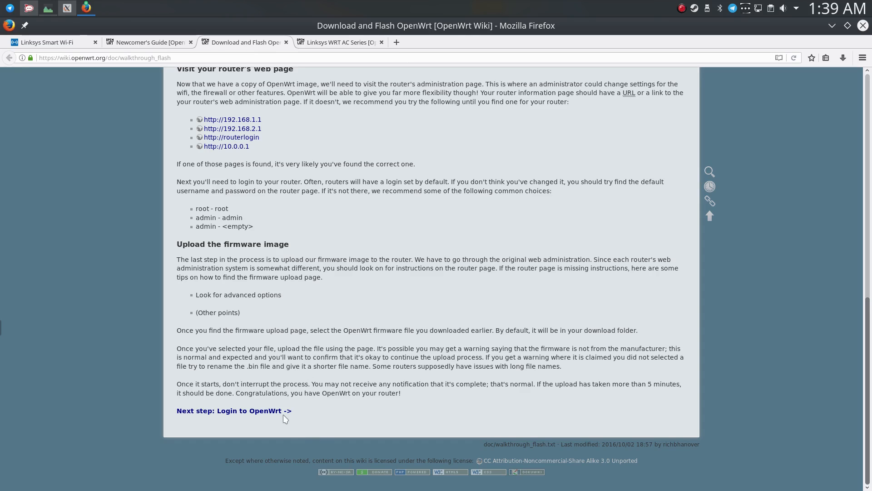
click(75, 41)
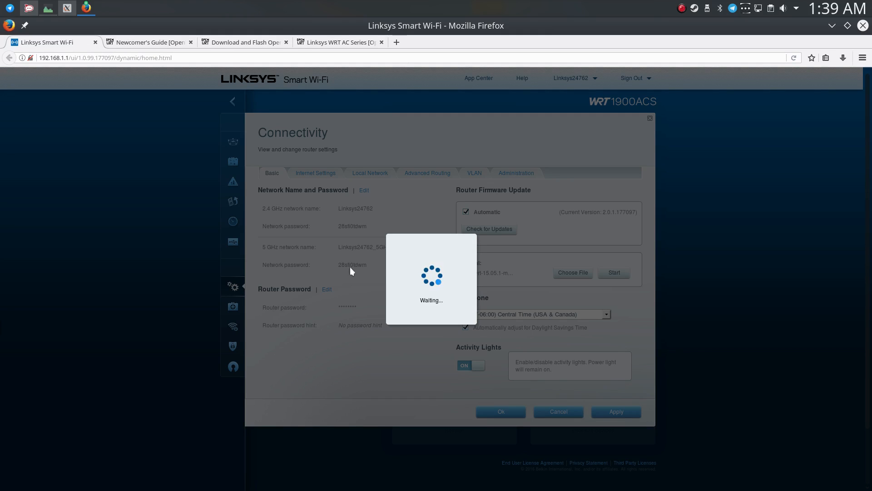
click(252, 44)
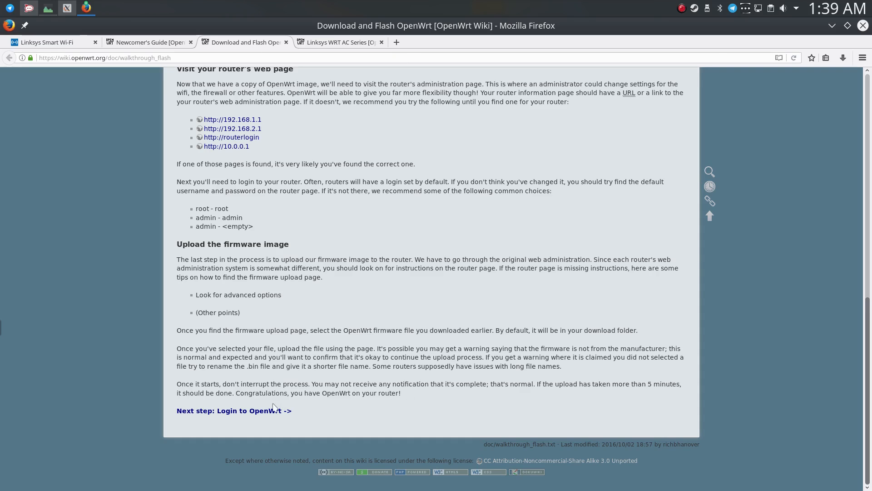
click(55, 43)
Load 192.168.1.1 in a new browser tab and place that tab directly after the Linksys Smart Wi-Fi one.
click(396, 42)
text(192.168.1.1)
key(Return)
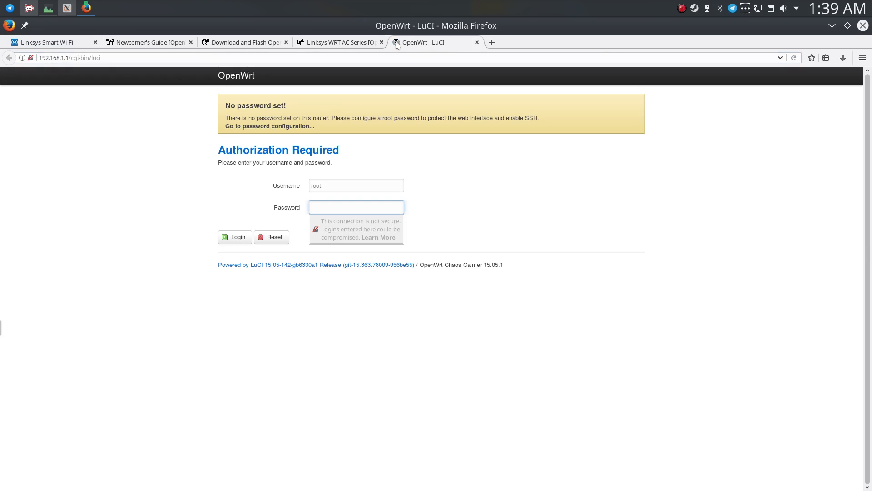
drag(397, 42, 111, 43)
click(68, 43)
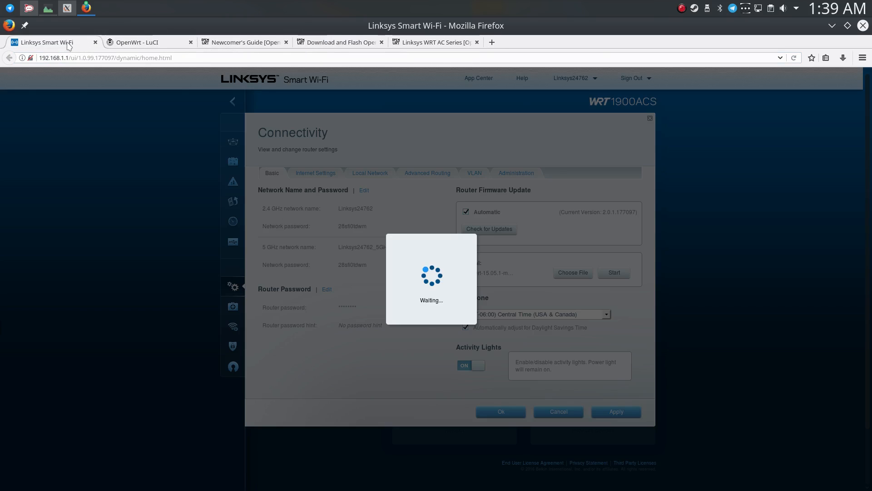
key(ctrl+Tab)
click(55, 46)
click(132, 40)
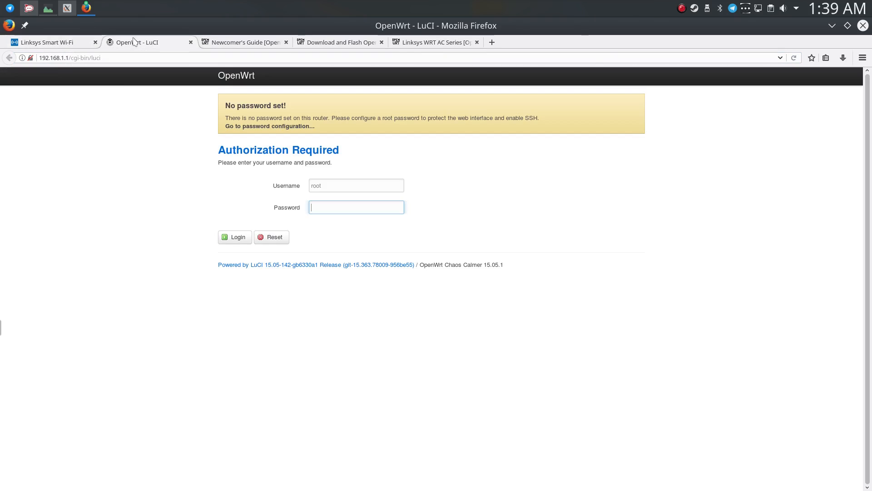
Check the username and password fields of the OpenWrt login page and go to the password configuration.
click(334, 187)
click(332, 206)
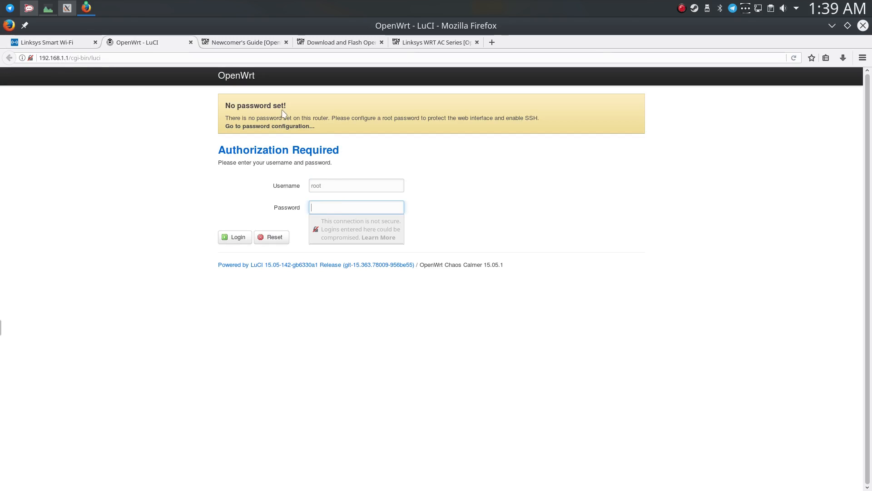
click(258, 113)
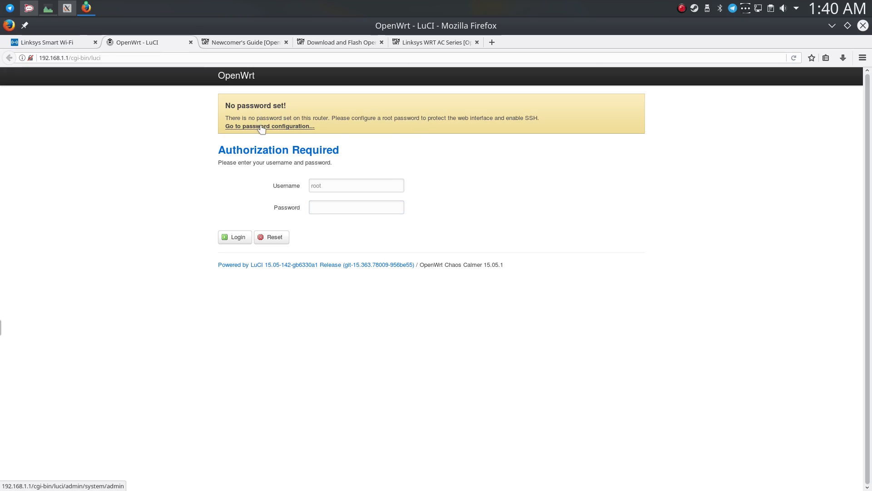
click(262, 128)
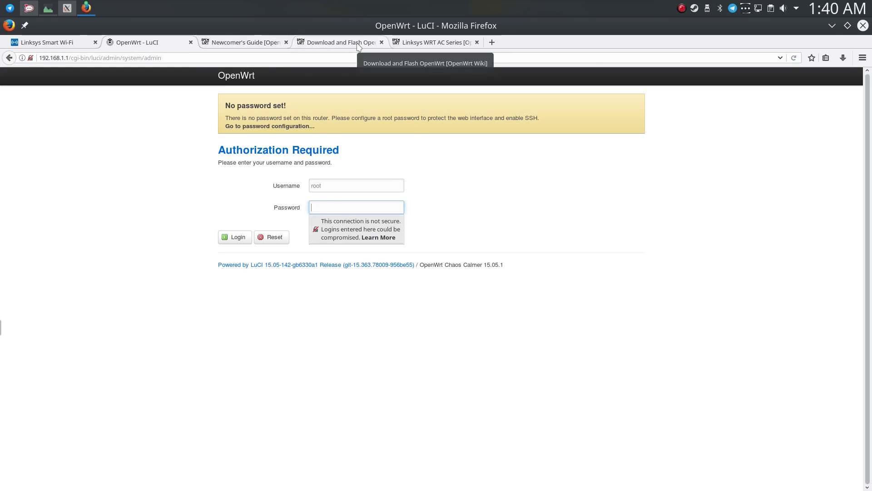
Open the flashing guide's next step, Login to OpenWrt, in a new browser tab and switch to it.
click(341, 43)
middle_click(255, 415)
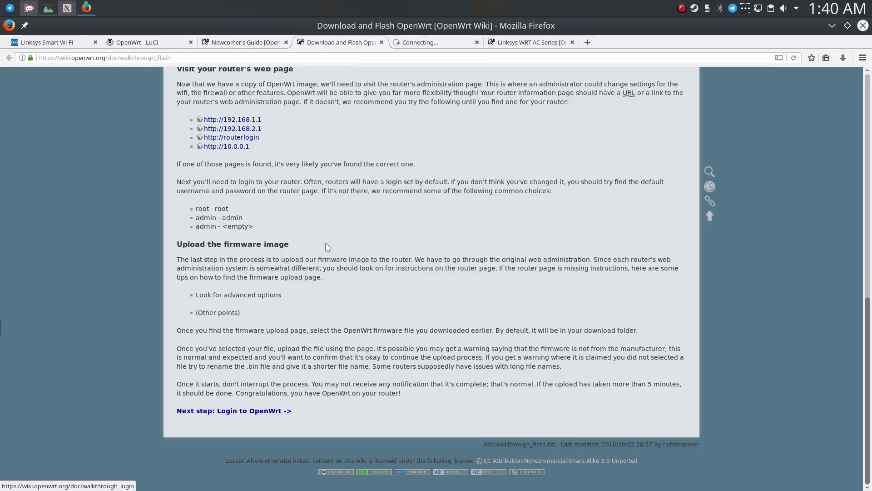
click(434, 42)
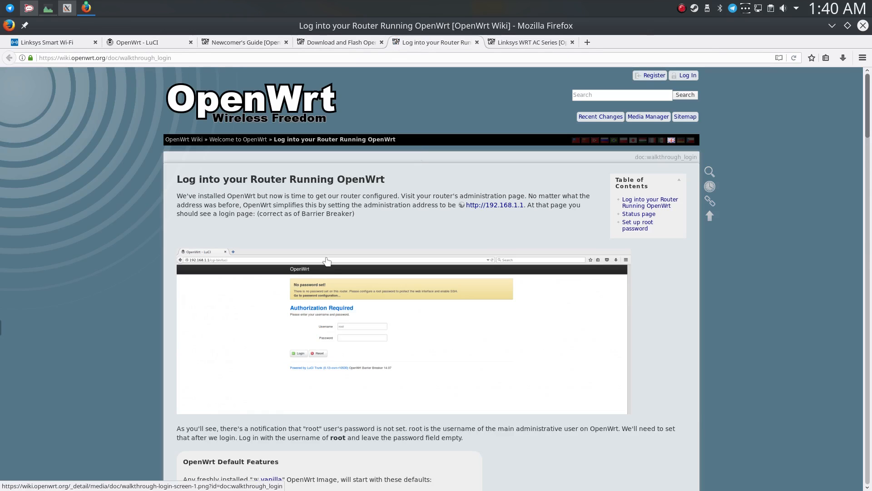
Read the login guide's root login instructions, the OpenWrt Default Features list and the Status page section.
scroll(232, 388, down, 3)
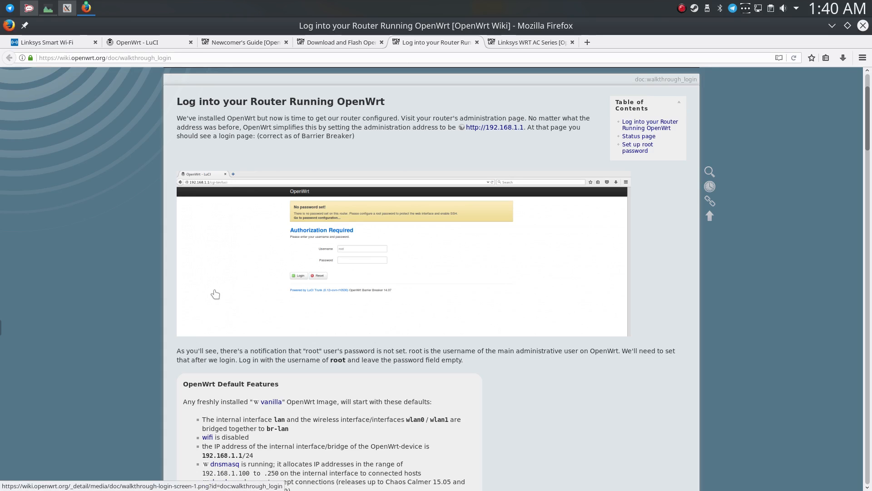
scroll(339, 252, down, 6)
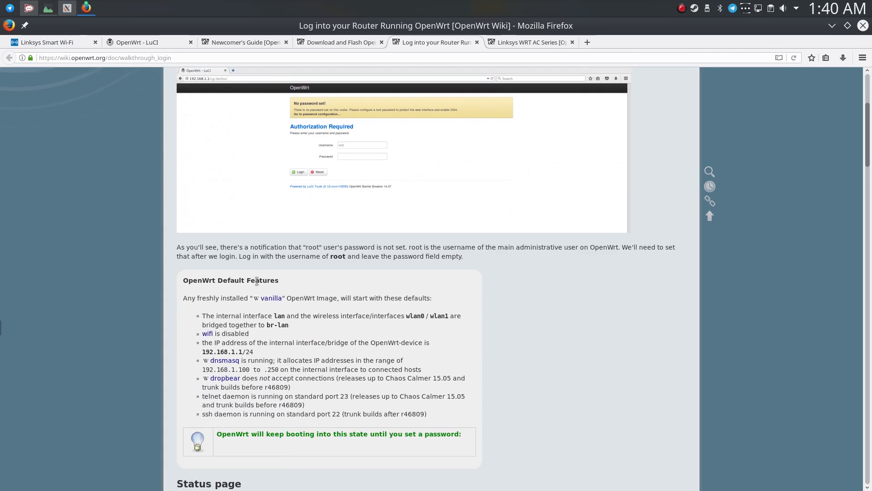
scroll(276, 238, down, 4)
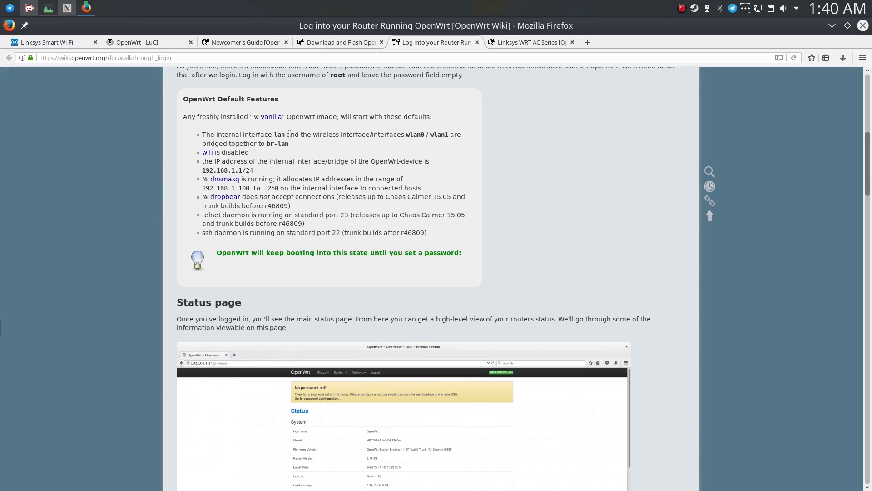
scroll(342, 145, down, 2)
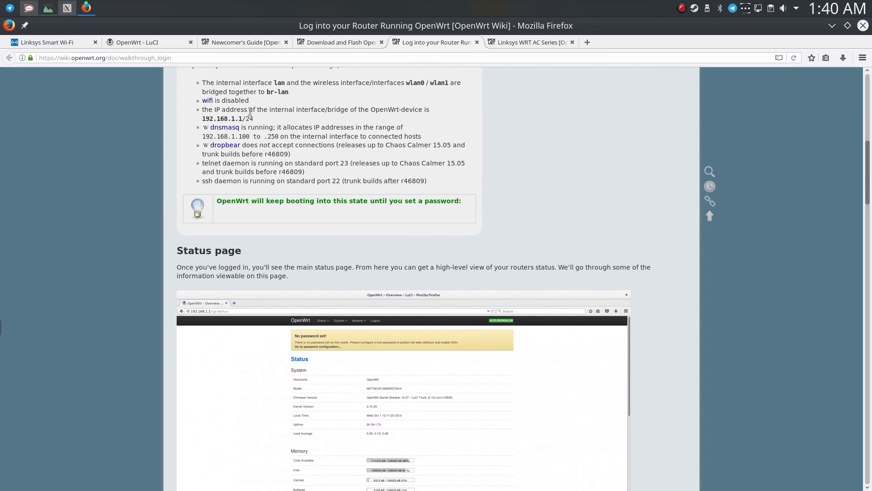
drag(248, 119, 203, 119)
click(257, 151)
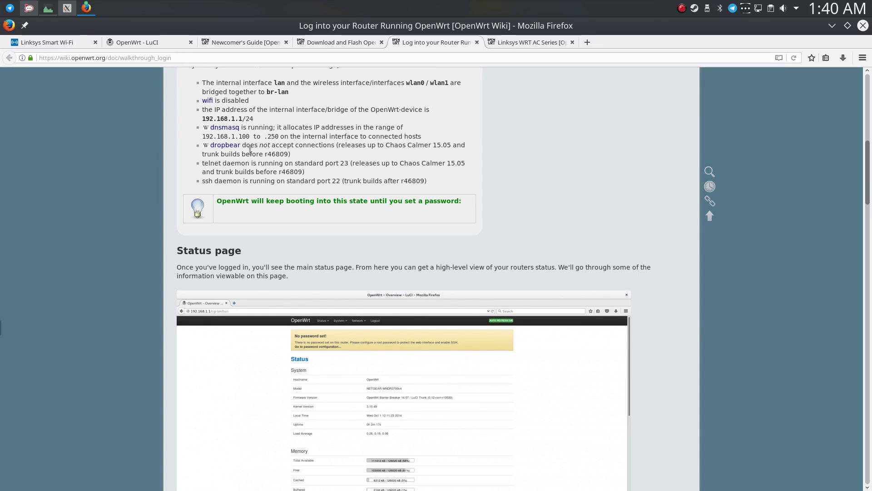
drag(239, 136, 257, 136)
click(258, 148)
scroll(253, 155, down, 3)
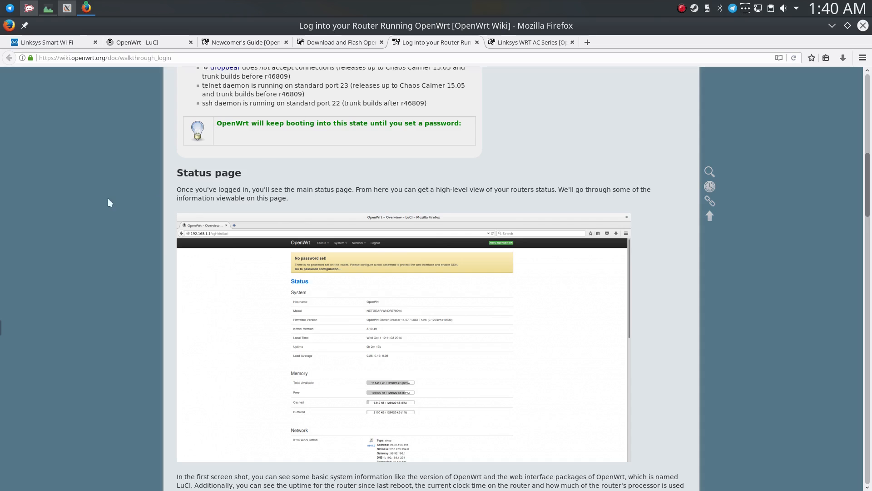
scroll(141, 200, down, 4)
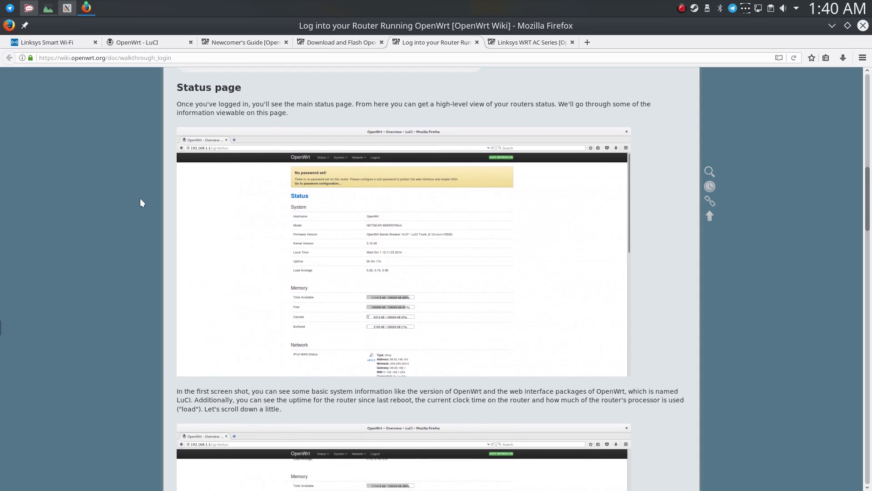
Open the OpenWrt password configuration page and enter the new router password with its confirmation.
click(136, 43)
click(224, 238)
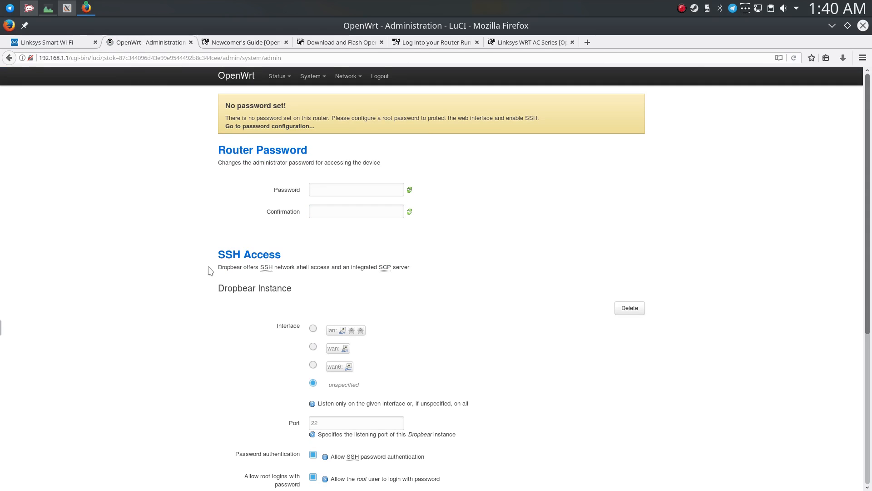
click(341, 193)
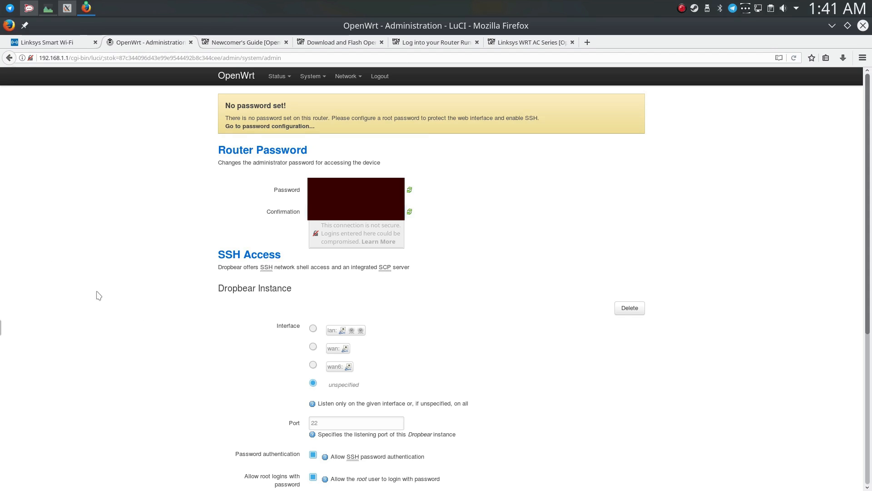
Check the SSH Access settings against the login guide, then save and apply the changes on the Administration page.
scroll(98, 295, down, 5)
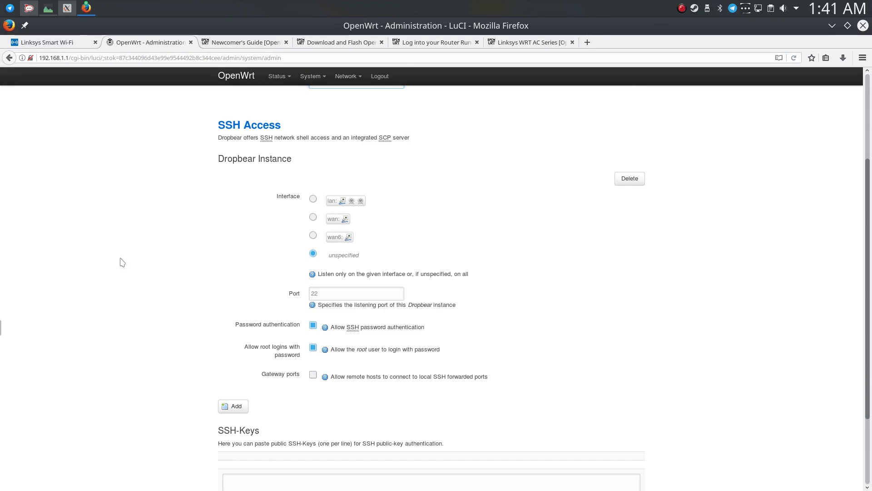
scroll(256, 229, down, 1)
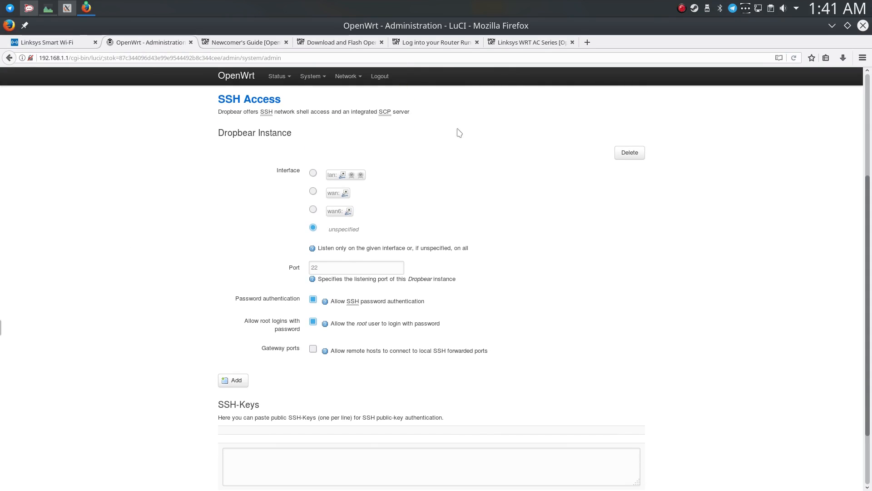
click(501, 42)
click(463, 42)
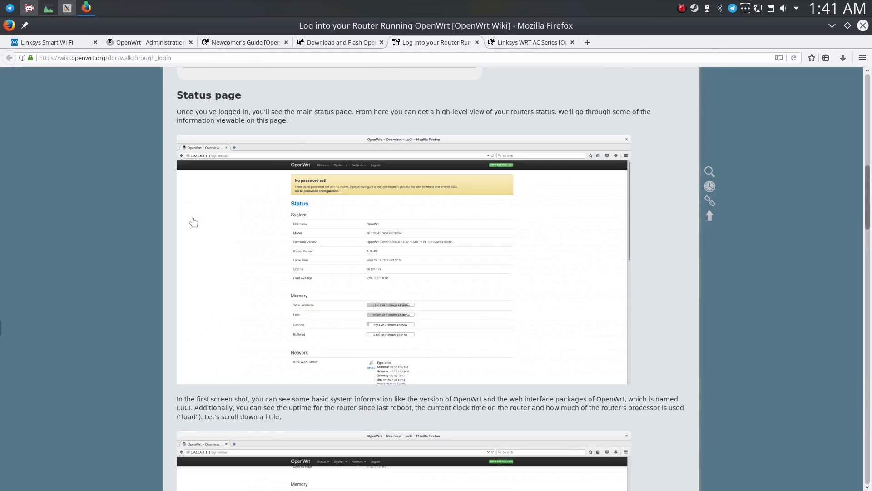
click(157, 43)
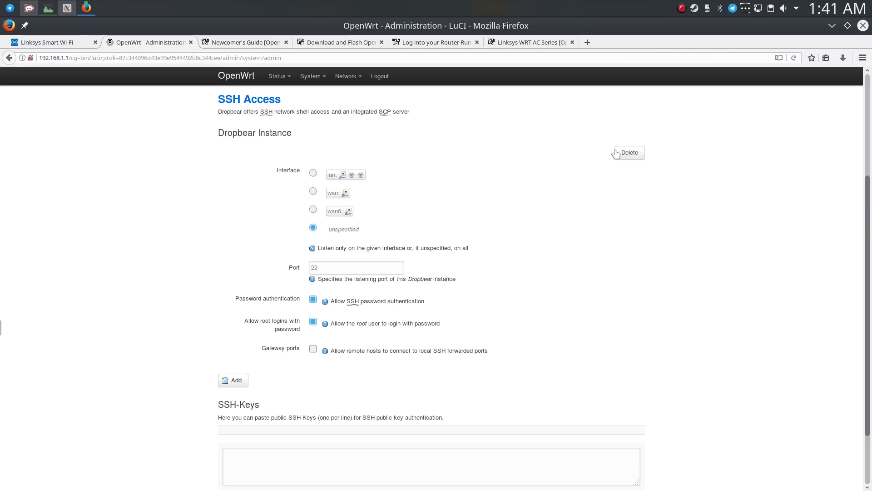
scroll(273, 209, down, 3)
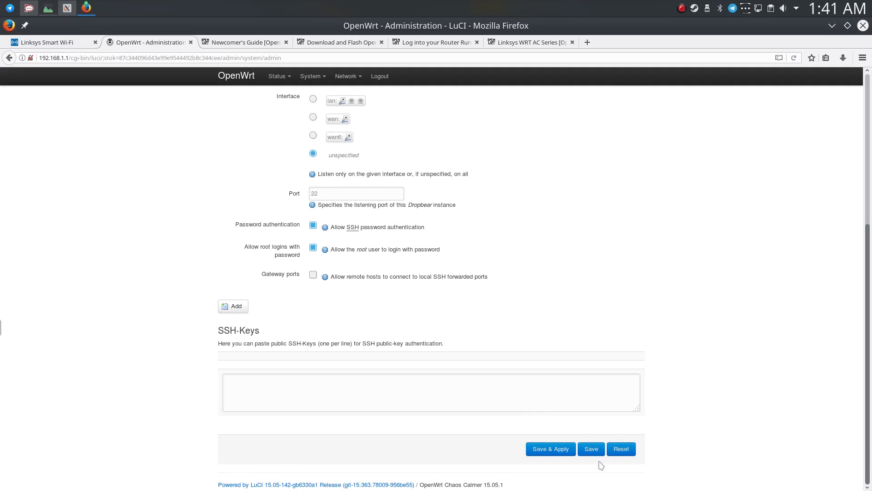
click(565, 455)
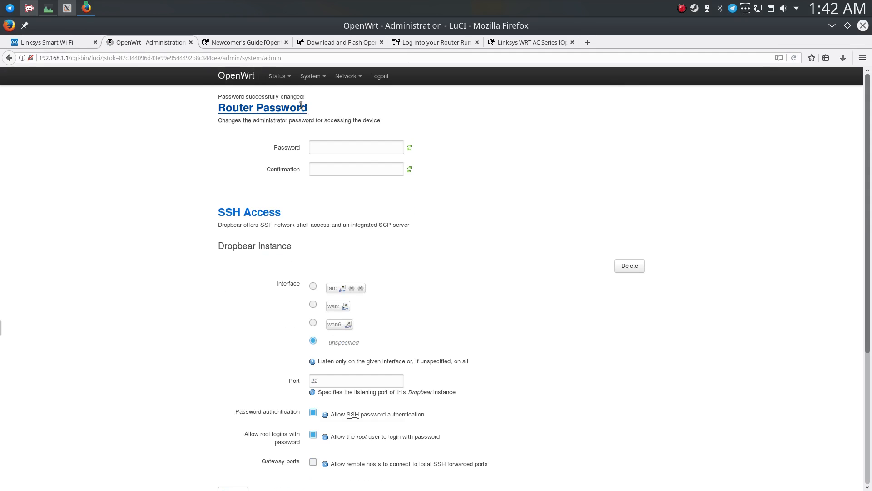
Reload 192.168.1.1 and log in to OpenWrt as root with the router password.
click(260, 58)
text(192.168.1.1)
key(Return)
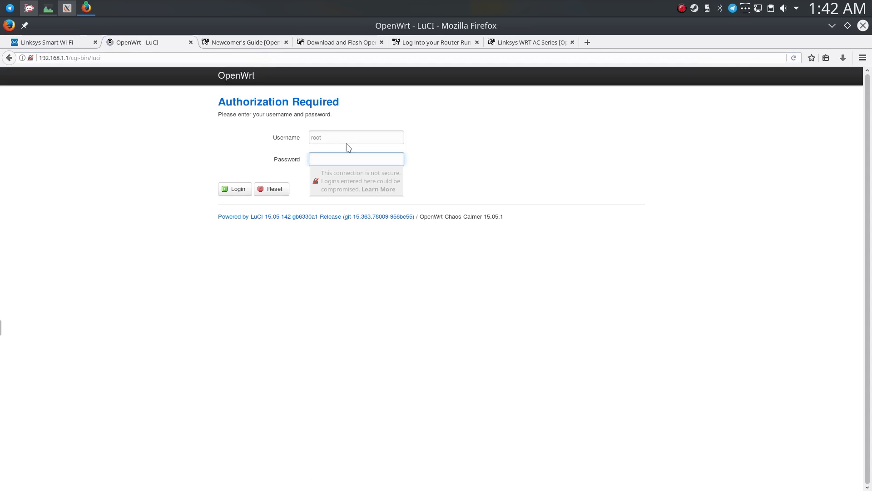
click(244, 189)
text(******)
key(Return)
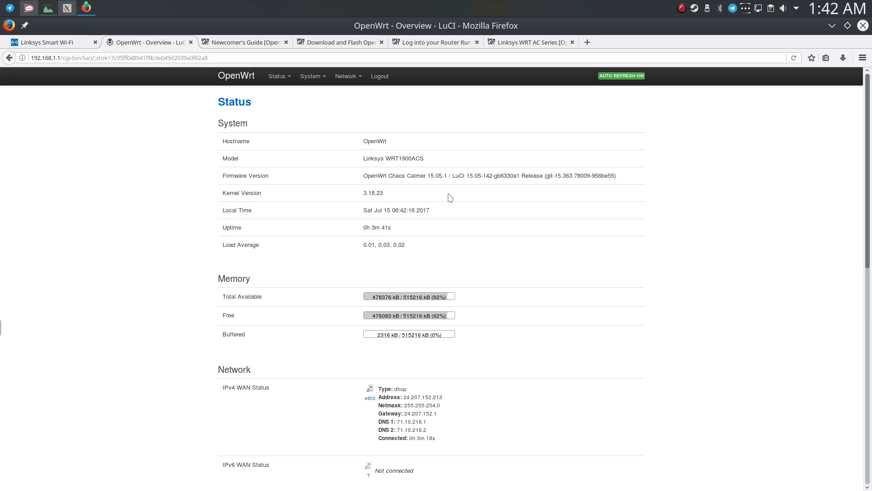
Arrange the OpenWrt status page and the wiki login guide side by side, with the guide at its first status screenshot explanation.
drag(352, 47, 4, 251)
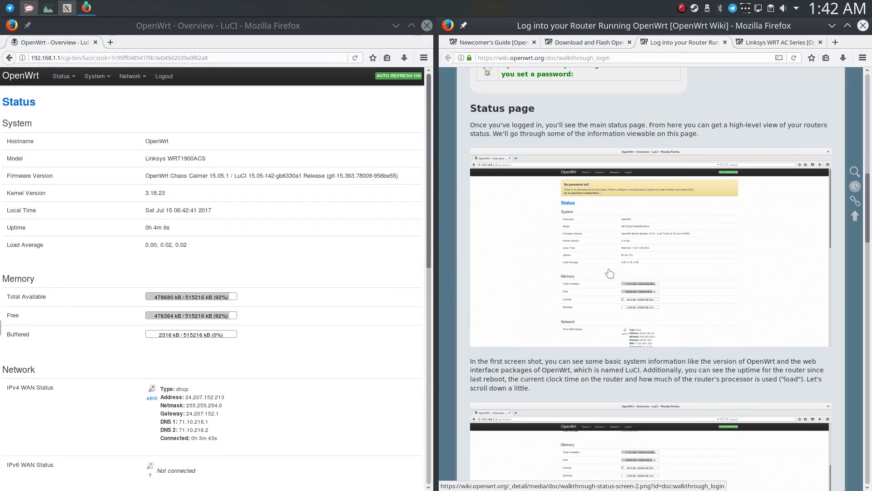
scroll(608, 268, down, 1)
scroll(574, 299, down, 2)
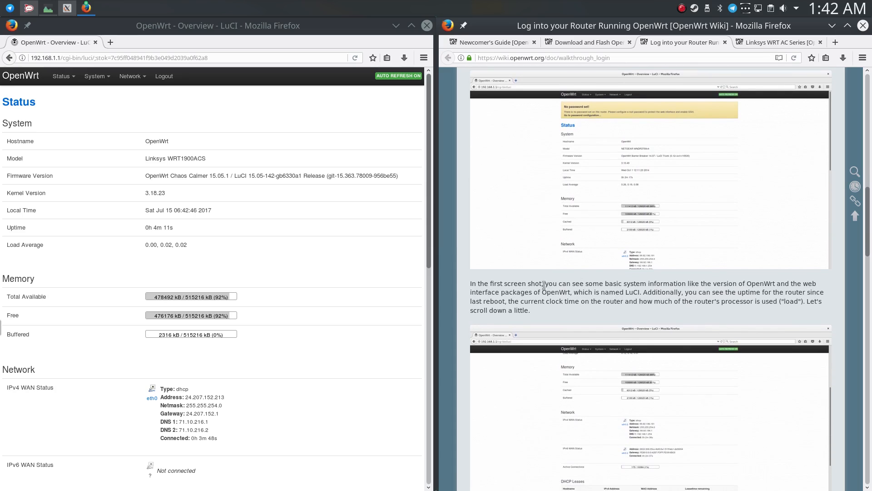
Examine the firmware version, LuCI release, kernel version and uptime in the System section of the OpenWrt status page.
drag(171, 177, 203, 177)
click(205, 178)
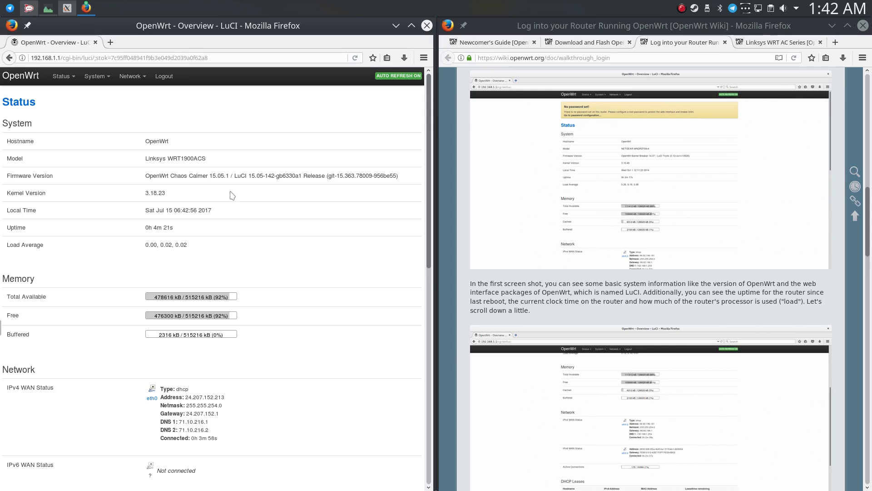
drag(230, 178, 211, 176)
click(211, 177)
drag(165, 193, 144, 196)
click(145, 196)
drag(144, 228, 184, 232)
scroll(219, 234, down, 5)
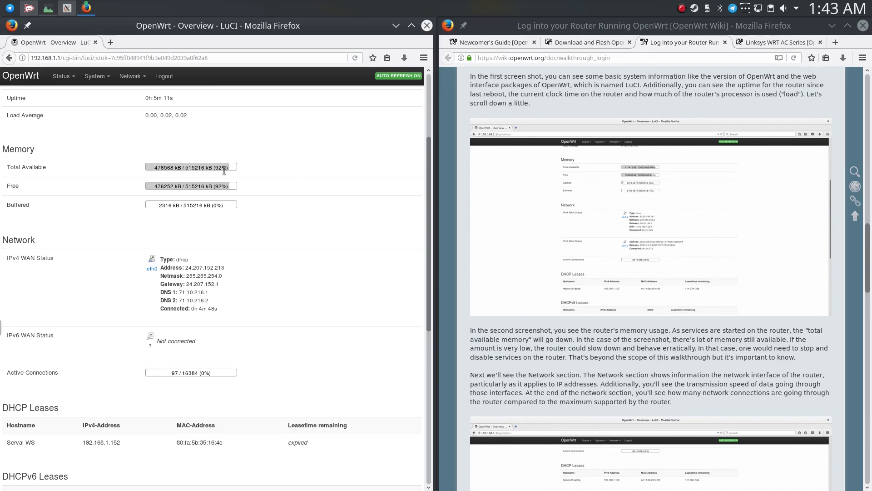
Review the Network, DHCP Leases, DHCPv6 Leases, Wireless and Associated Stations sections of the status page.
scroll(218, 200, down, 4)
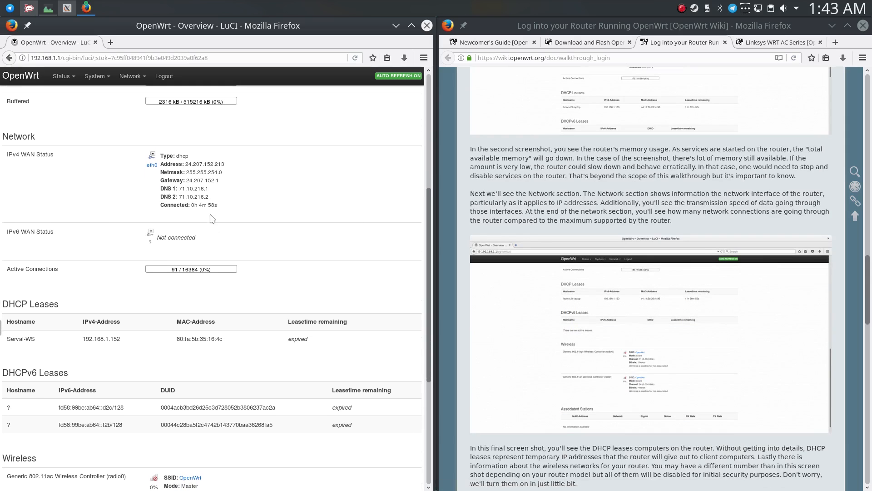
scroll(212, 241, down, 2)
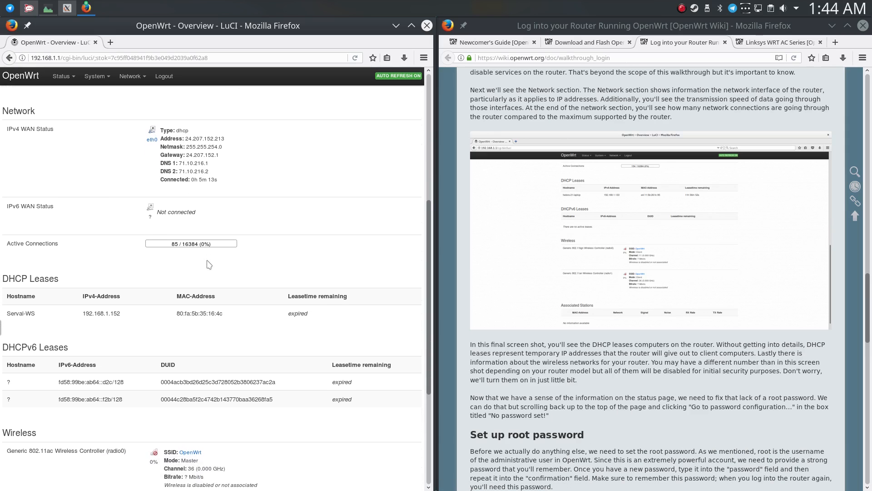
scroll(195, 195, down, 2)
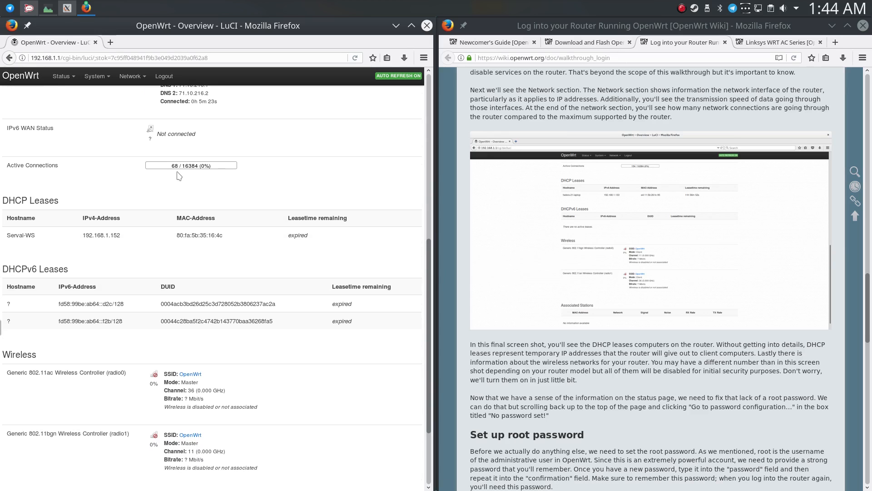
scroll(179, 175, down, 1)
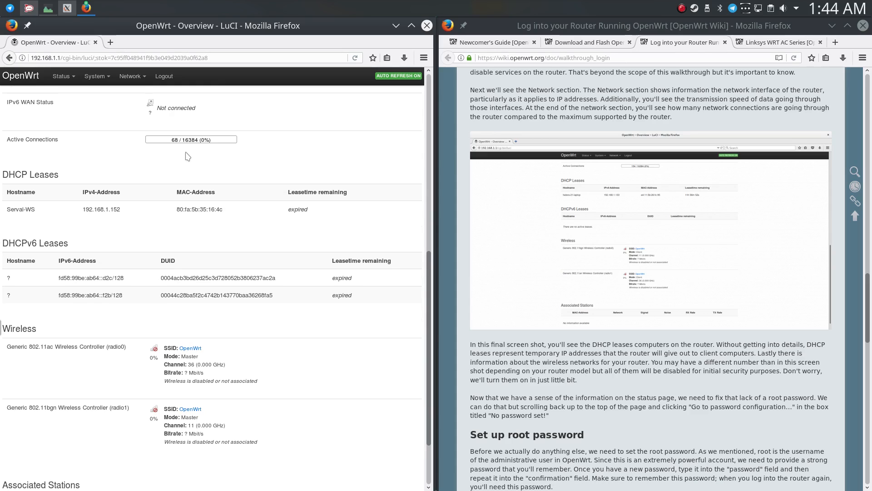
scroll(188, 156, down, 1)
drag(124, 184, 83, 183)
click(83, 183)
scroll(154, 272, down, 2)
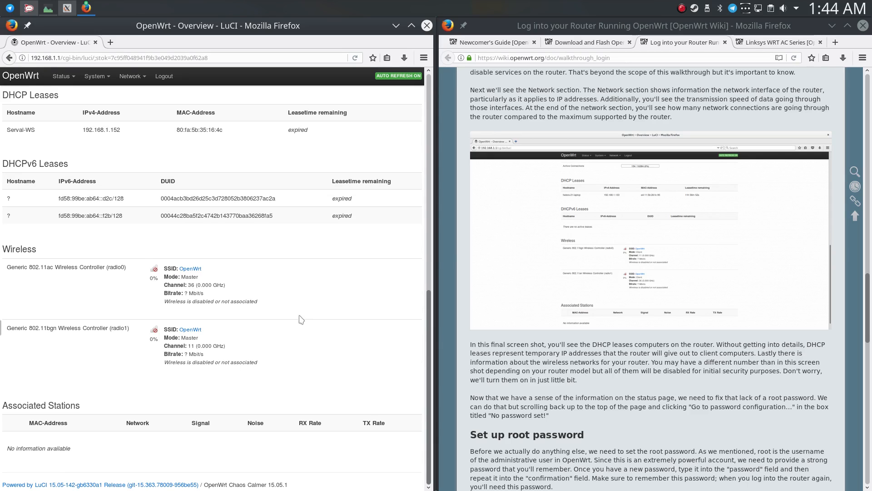
Delete the Dropbear instance under SSH Access in the System Administration settings, then save and apply the change.
click(97, 76)
click(94, 89)
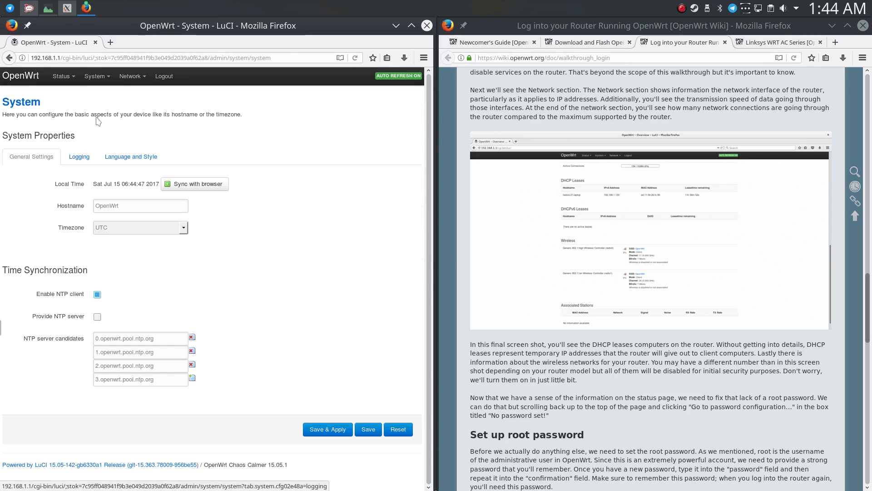
click(97, 76)
click(96, 101)
scroll(71, 229, down, 3)
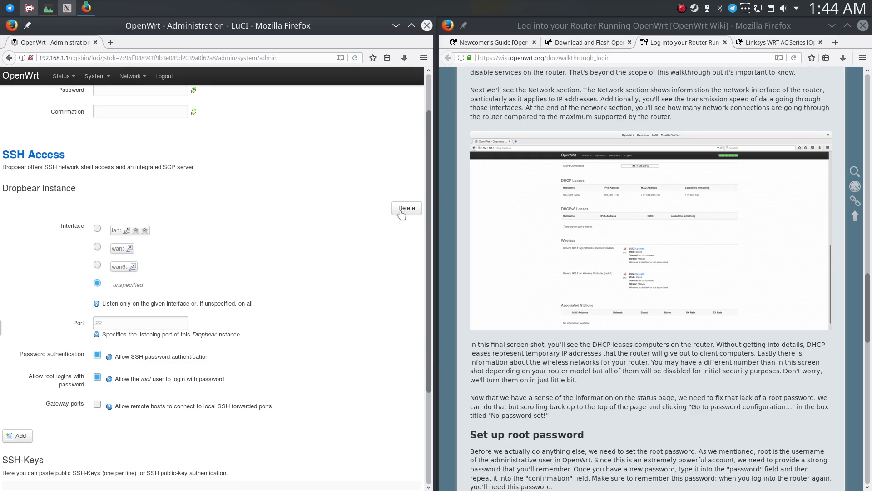
click(402, 212)
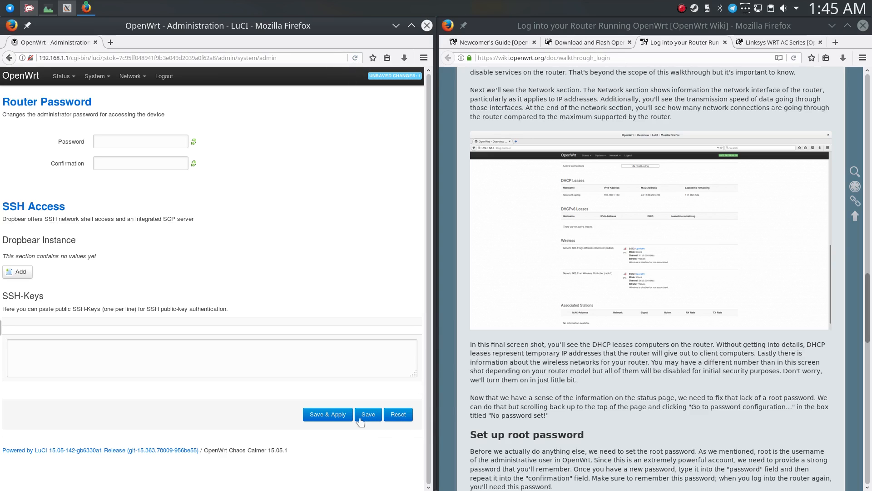
click(340, 414)
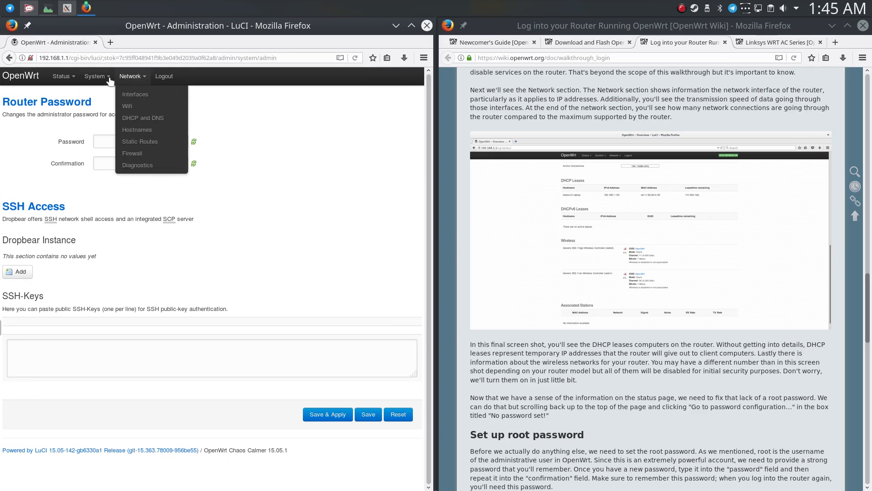
Return to the OpenWrt Status overview and look through it down to the DHCP leases and wireless sections.
click(64, 90)
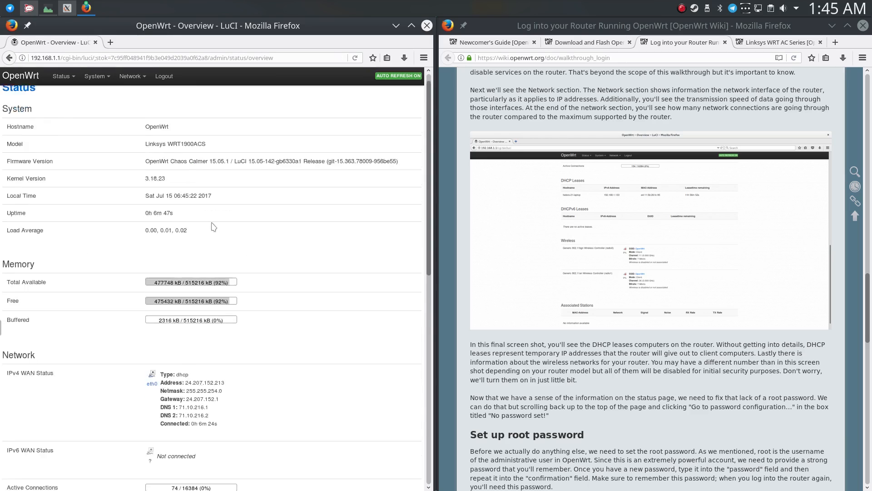
scroll(279, 236, down, 4)
scroll(277, 244, down, 4)
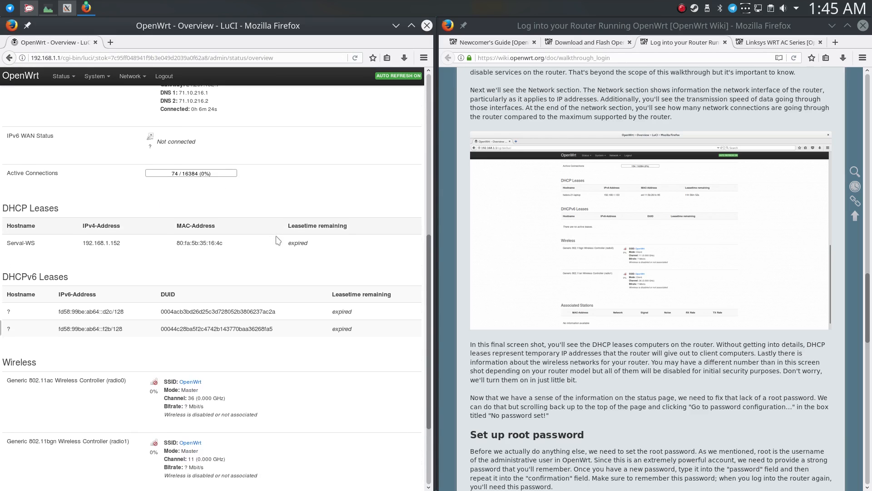
scroll(566, 321, down, 4)
Finish the guide's root password section, open its next step, Secure and Turn On Wifi, and read how to reach the wifi configuration.
scroll(556, 213, down, 5)
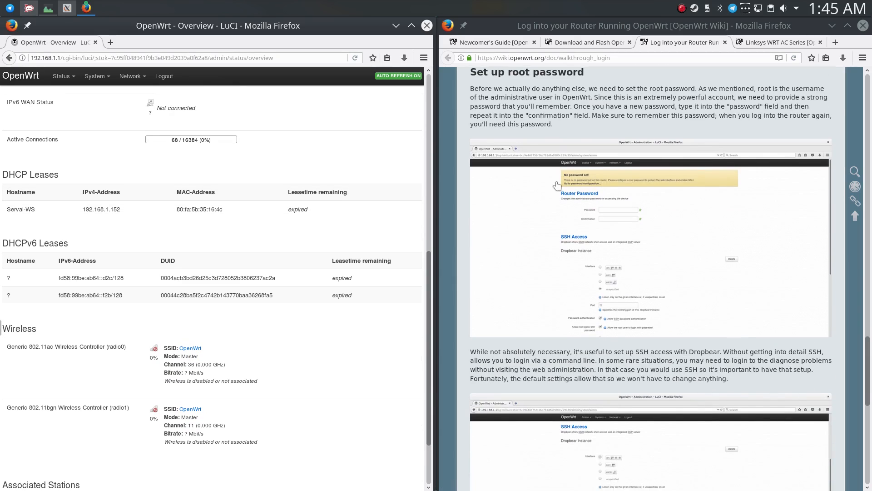
scroll(553, 216, down, 6)
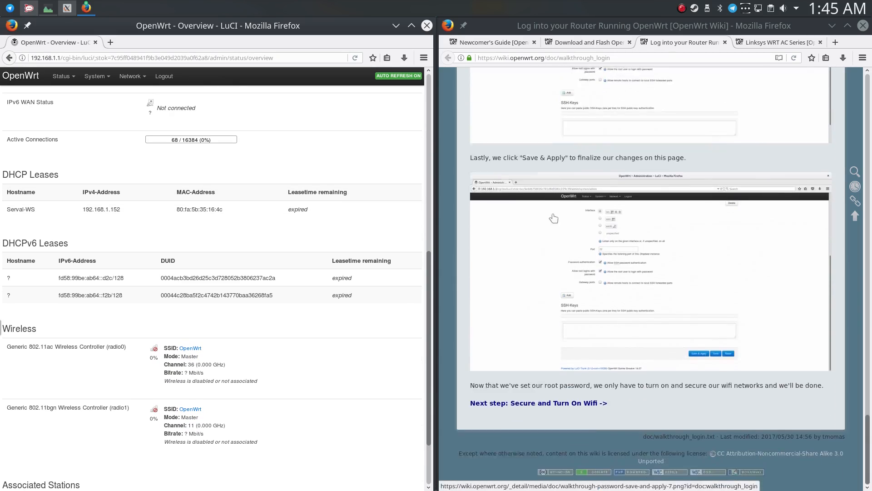
click(532, 405)
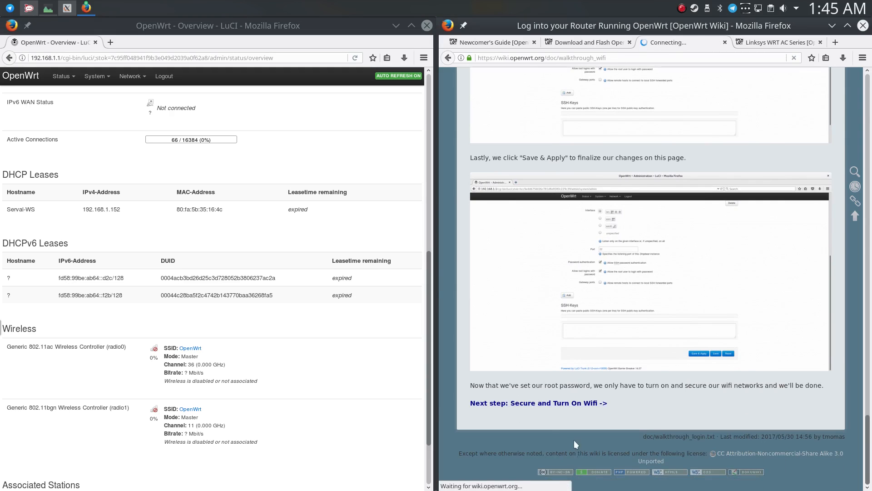
scroll(523, 371, down, 1)
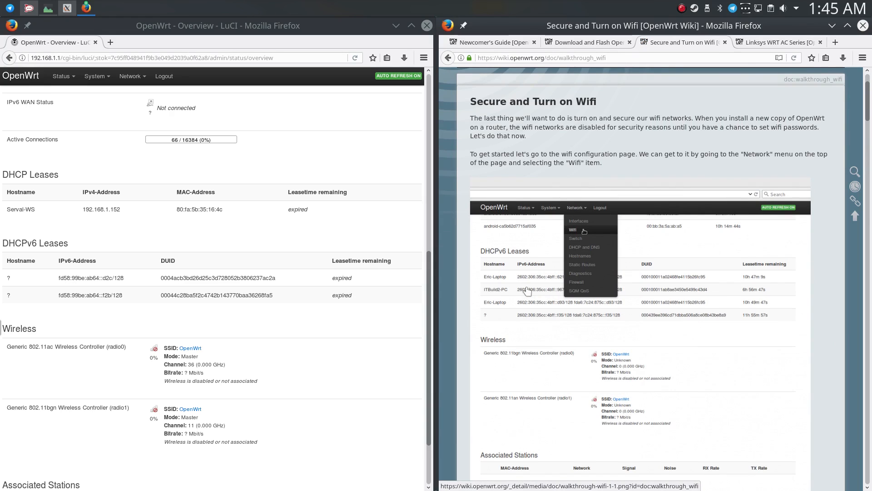
scroll(527, 289, down, 1)
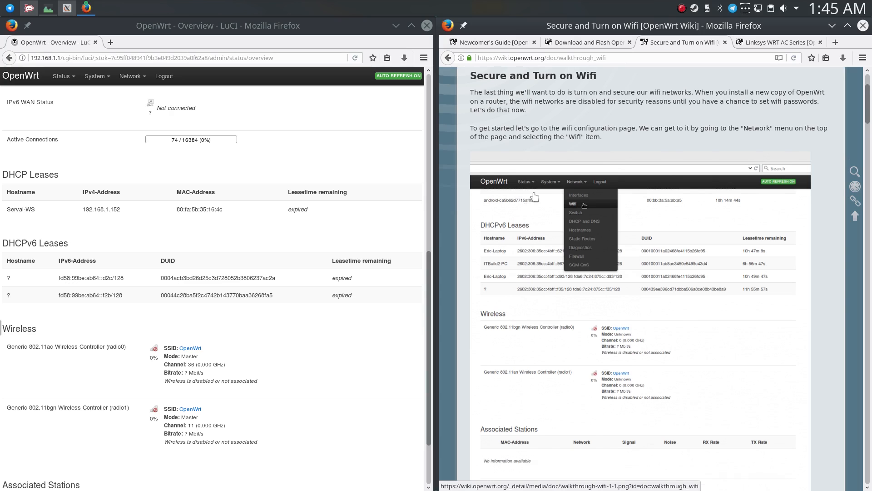
scroll(535, 196, down, 2)
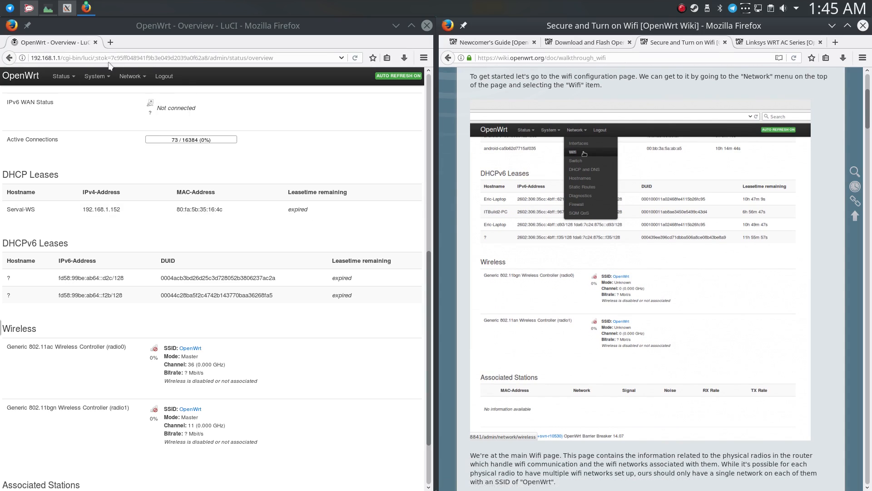
Open the OpenWrt Wifi page under the network settings.
mouse_move(130, 77)
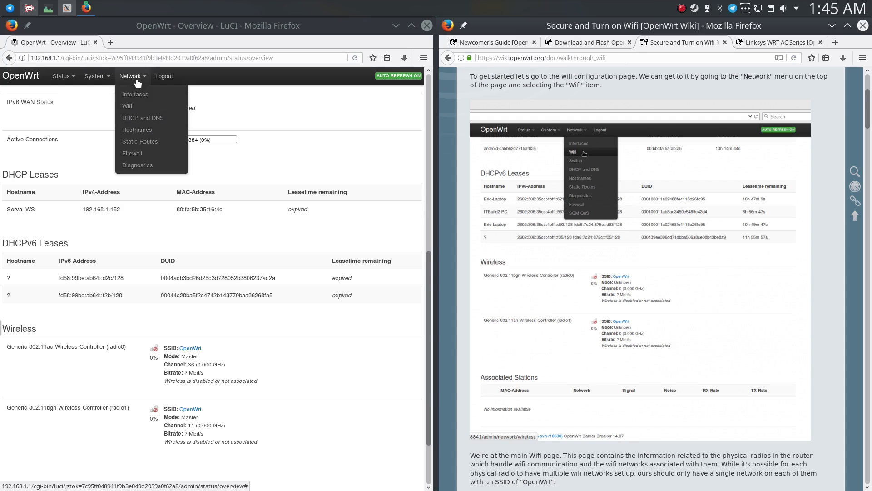
click(137, 108)
mouse_move(136, 80)
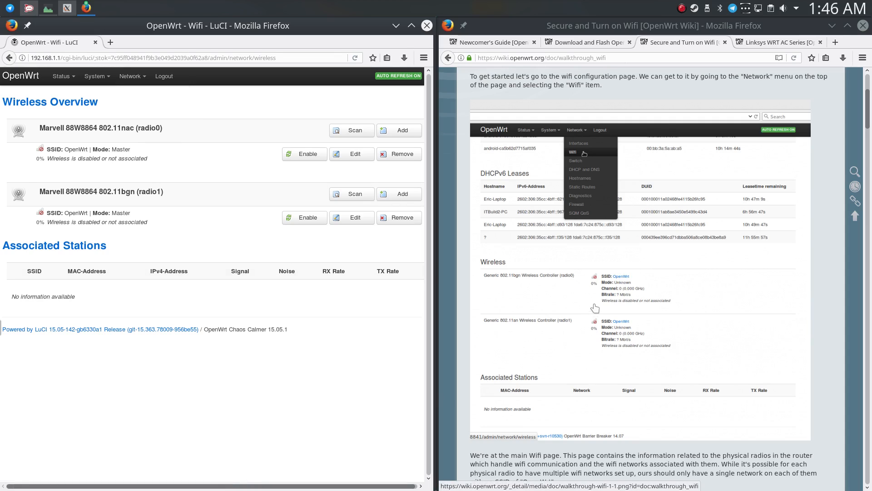
Read the guide's explanation of the main Wifi page and editing a network, and check the computer's list of available wireless networks.
scroll(593, 307, down, 3)
scroll(614, 259, down, 8)
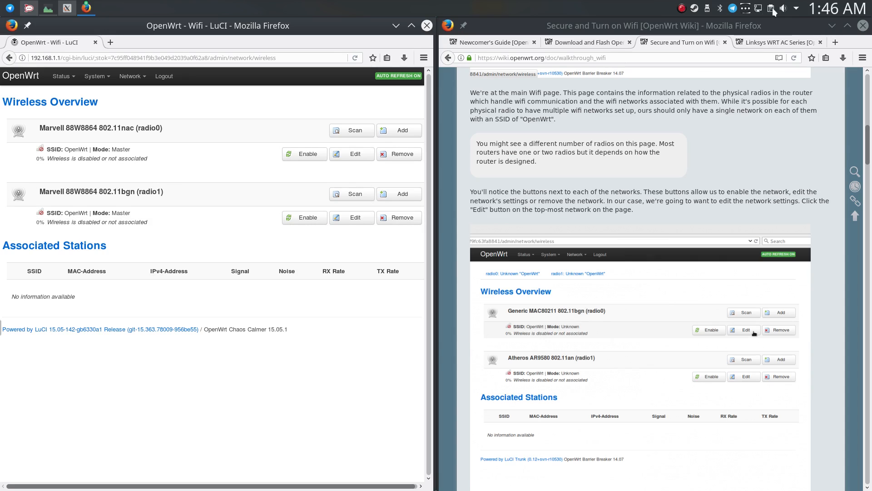
click(760, 9)
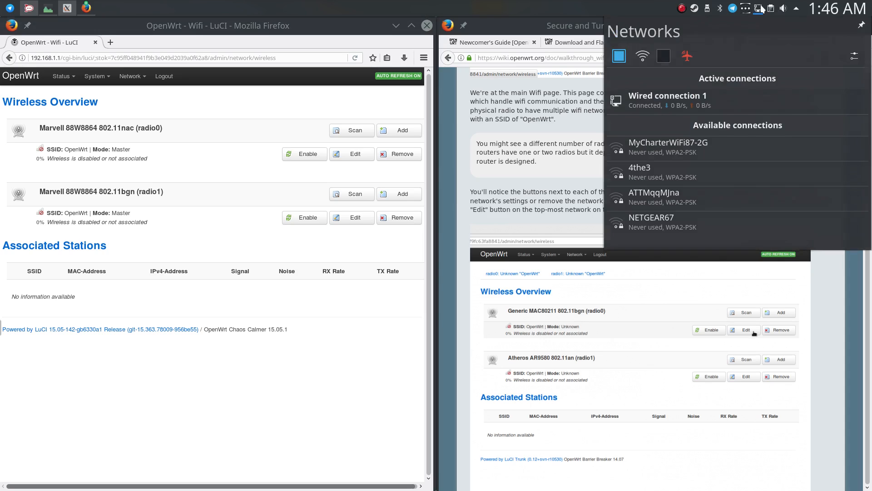
click(594, 160)
scroll(469, 198, down, 5)
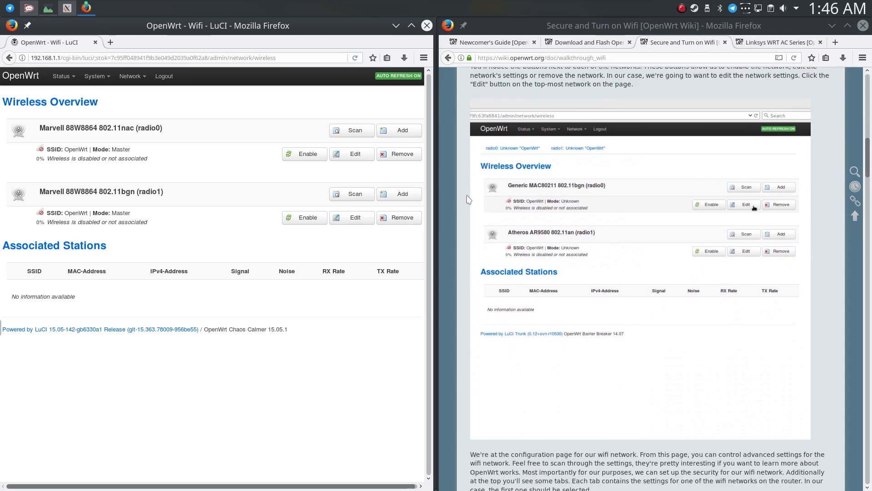
Open the 802.11nac (radio0) network for editing and review its mode, width and channel options.
scroll(468, 202, up, 2)
click(337, 156)
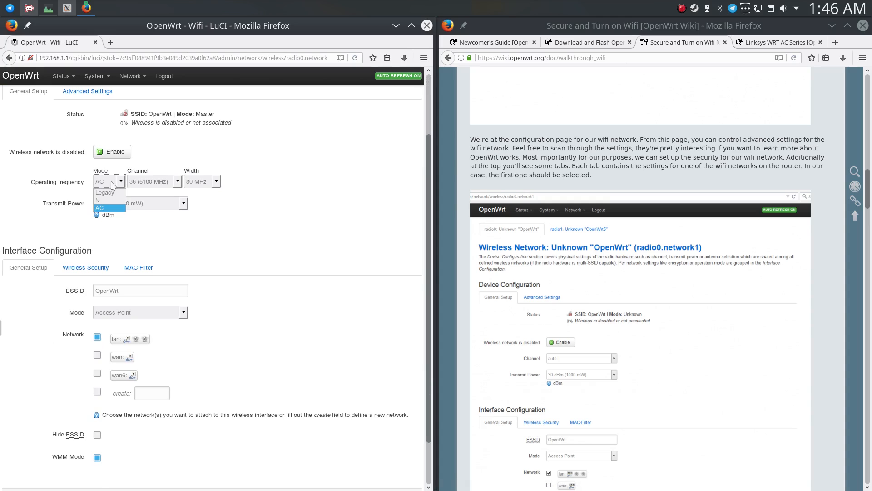
click(112, 183)
click(209, 183)
click(210, 182)
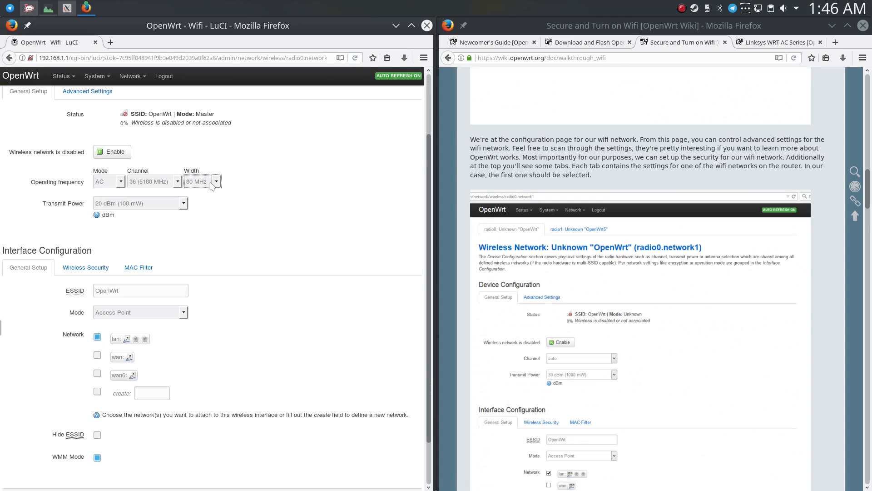
click(173, 184)
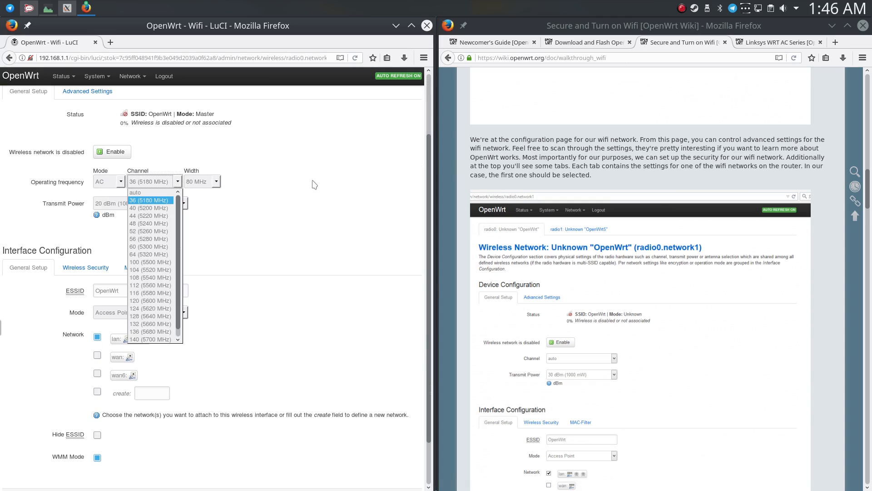
click(318, 179)
click(175, 180)
click(370, 176)
scroll(531, 177, up, 3)
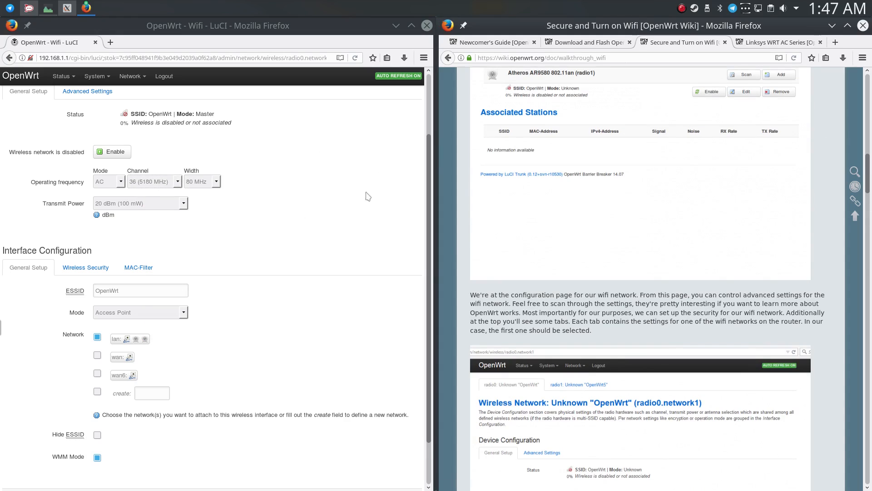
Set the radio0 network's channel to auto and check its width and transmit power options.
scroll(376, 189, down, 2)
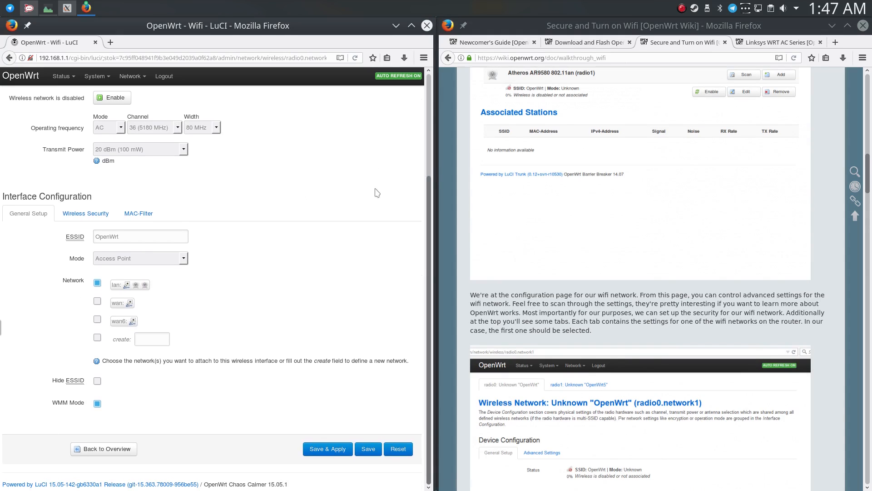
click(142, 132)
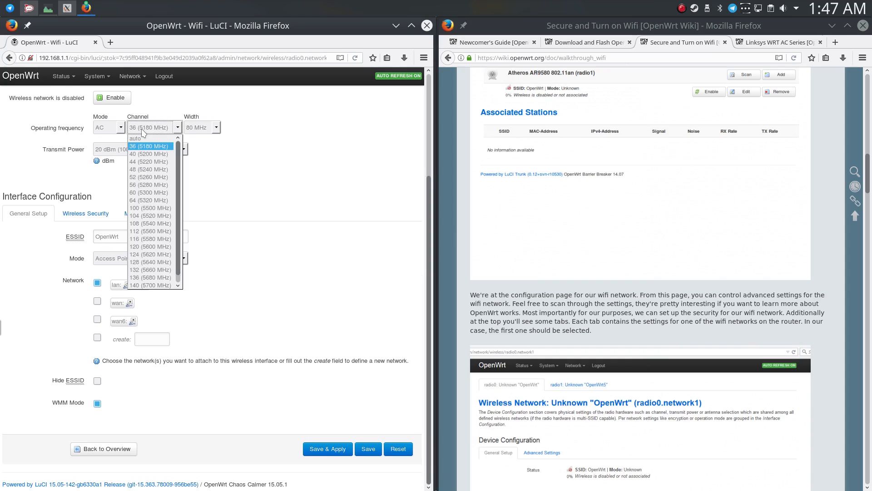
scroll(147, 169, down, 1)
scroll(172, 180, up, 1)
click(172, 137)
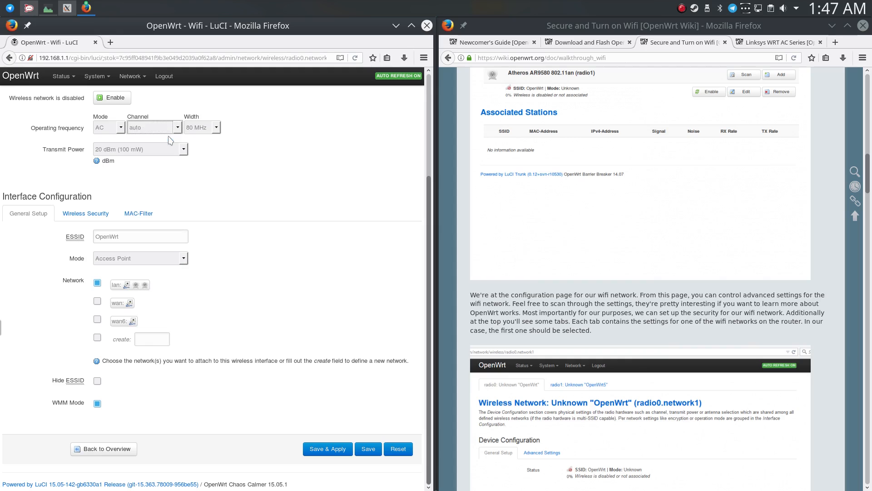
click(218, 128)
click(218, 130)
click(146, 152)
click(147, 153)
Set the radio0 network's ESSID to WhiteHouse5 and keep its mode on Access Point.
double_click(134, 236)
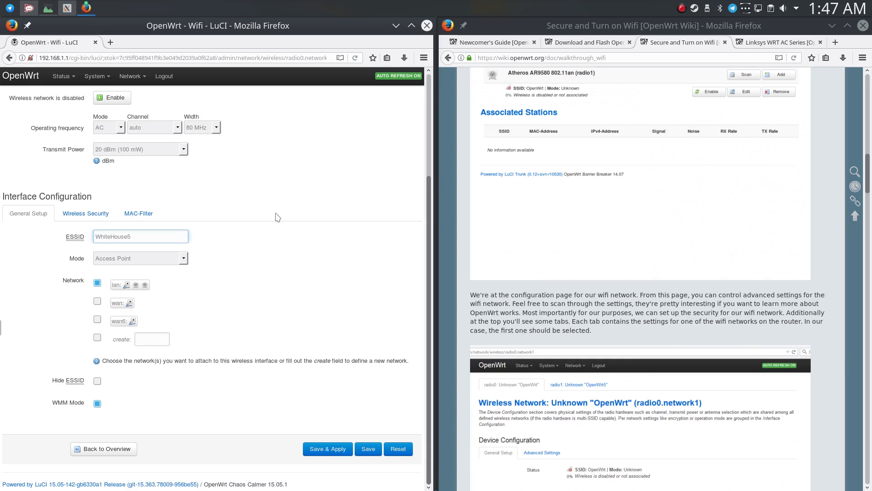
click(173, 260)
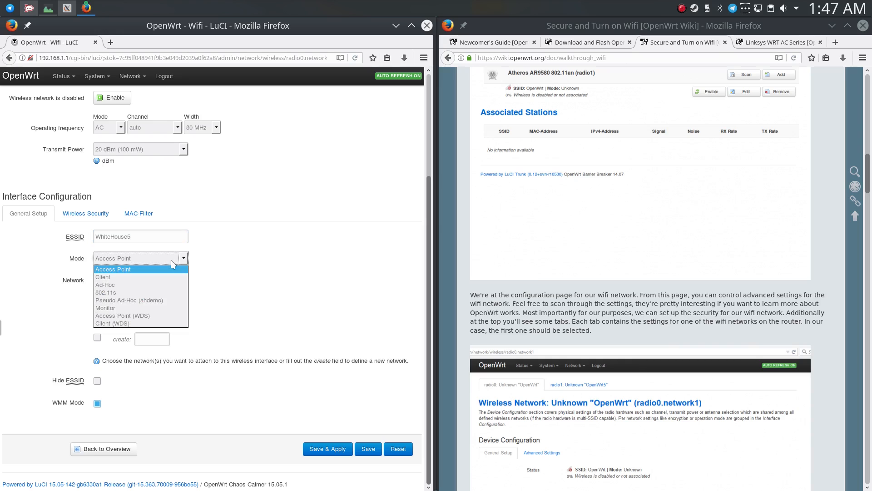
click(171, 268)
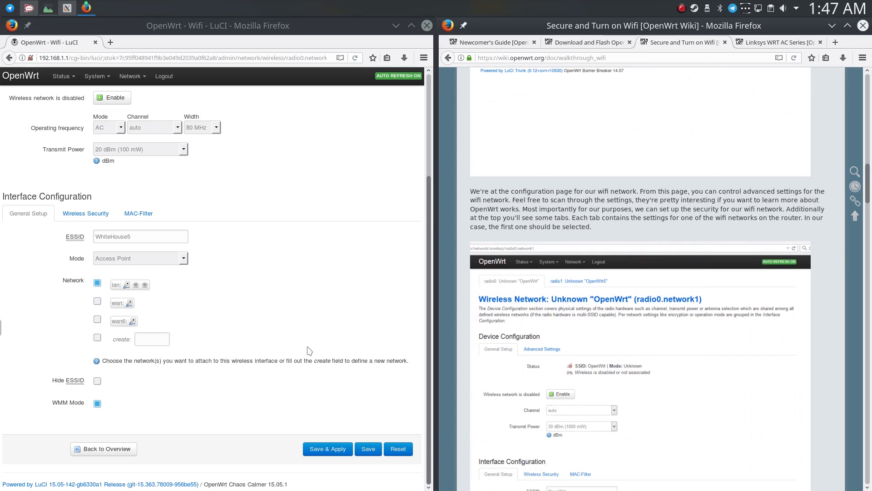
Follow the guide to the radio0 wireless security settings, set the encryption to WPA2-PSK and leave the cipher on auto.
scroll(581, 361, down, 3)
scroll(580, 359, down, 5)
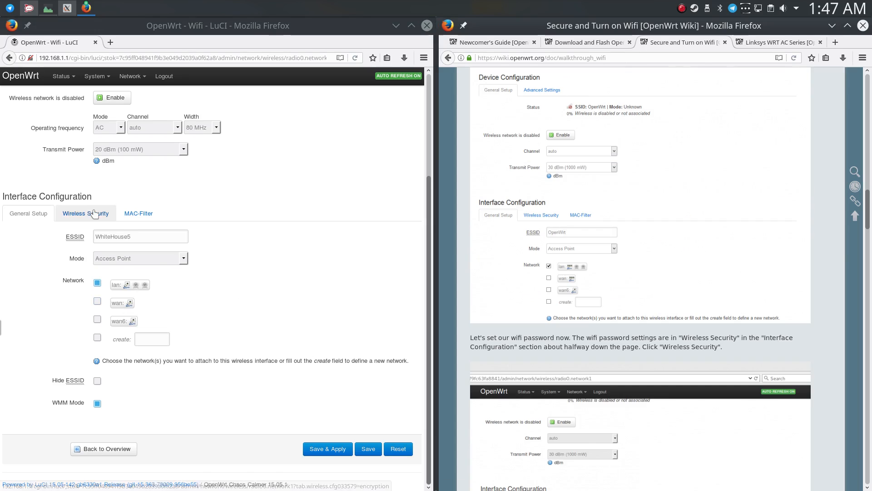
click(93, 213)
click(127, 369)
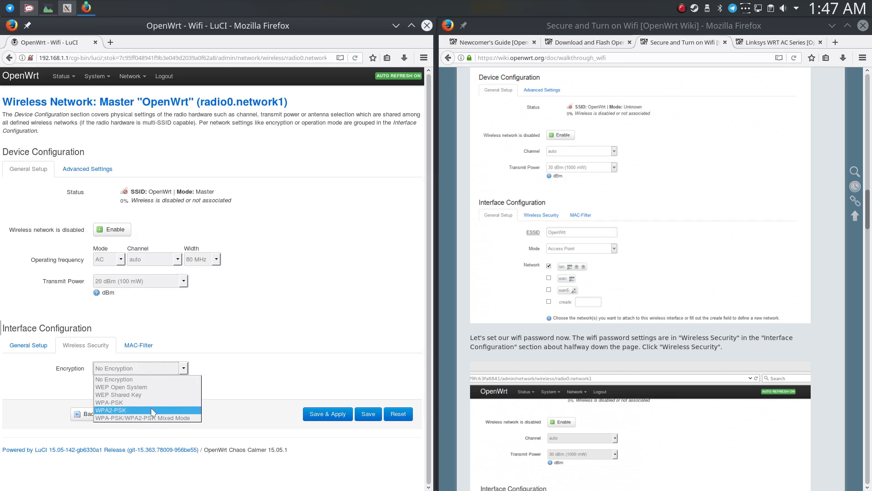
click(190, 411)
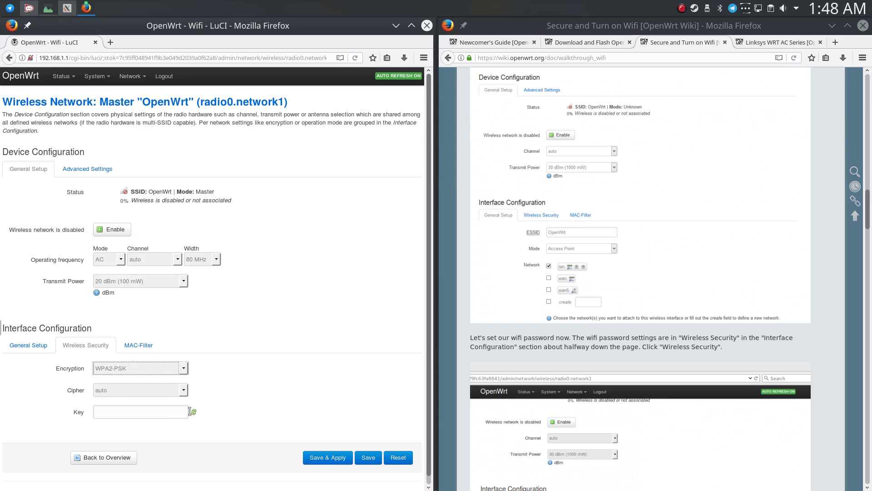
click(167, 392)
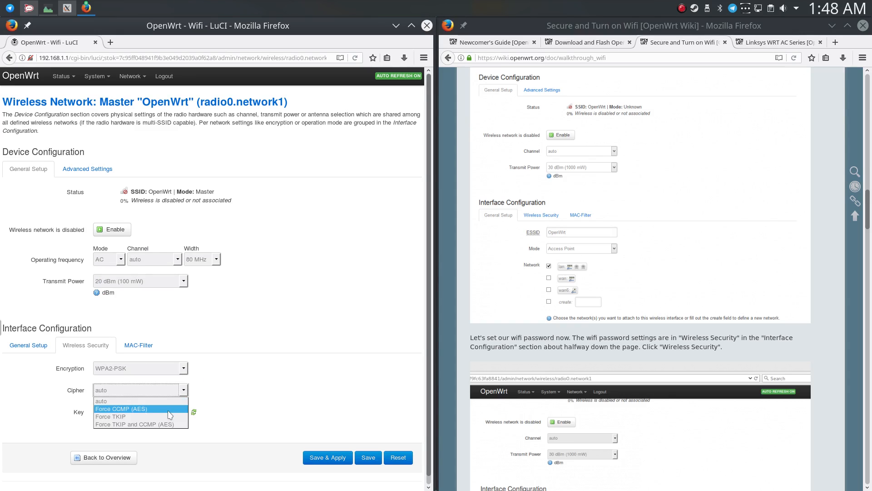
click(172, 388)
Read the guide's notes on the key, enter the wifi password as the radio0 network's key, and save and apply the changes.
scroll(542, 335, down, 10)
scroll(543, 335, up, 1)
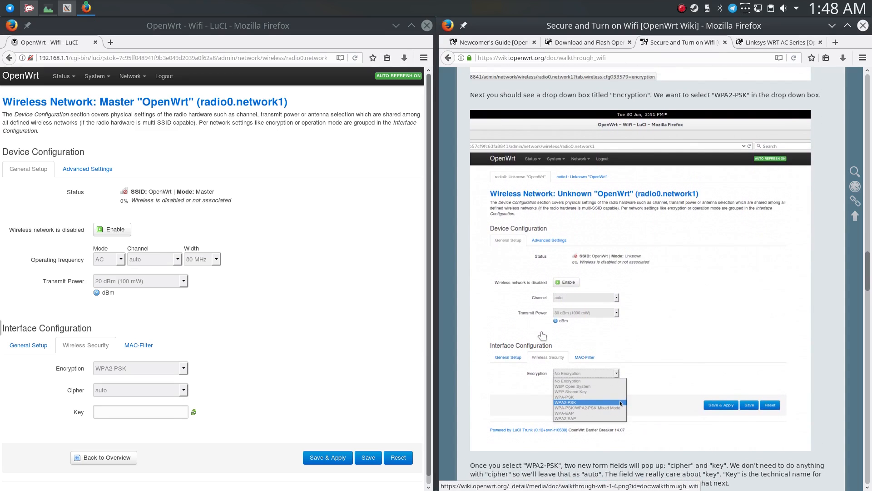
scroll(542, 336, down, 2)
scroll(564, 146, down, 12)
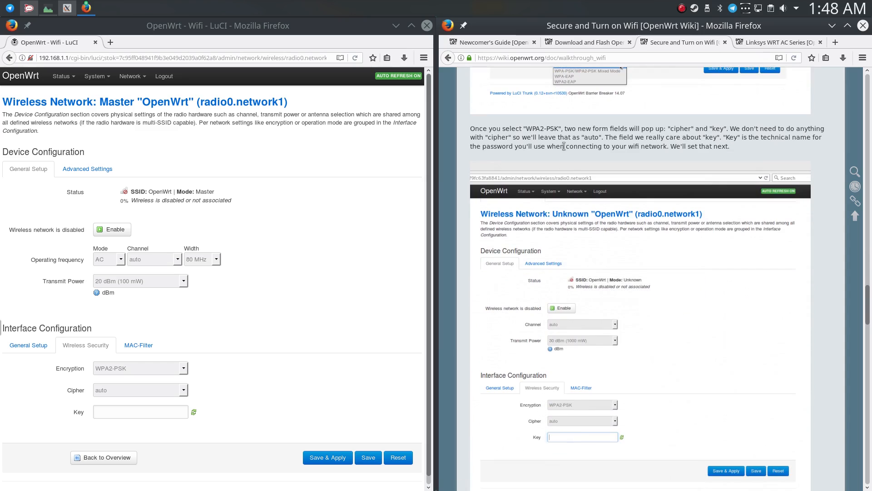
scroll(591, 191, down, 1)
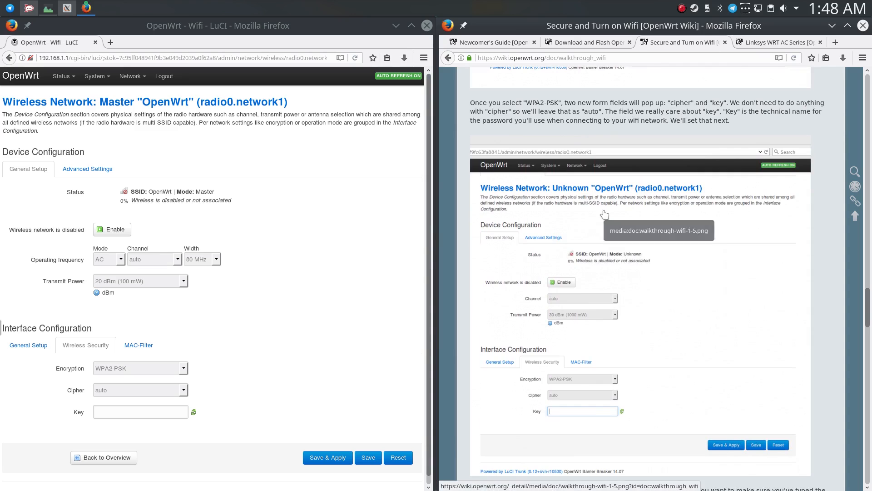
scroll(605, 214, down, 15)
click(155, 412)
text(•••)
text(•••••••)
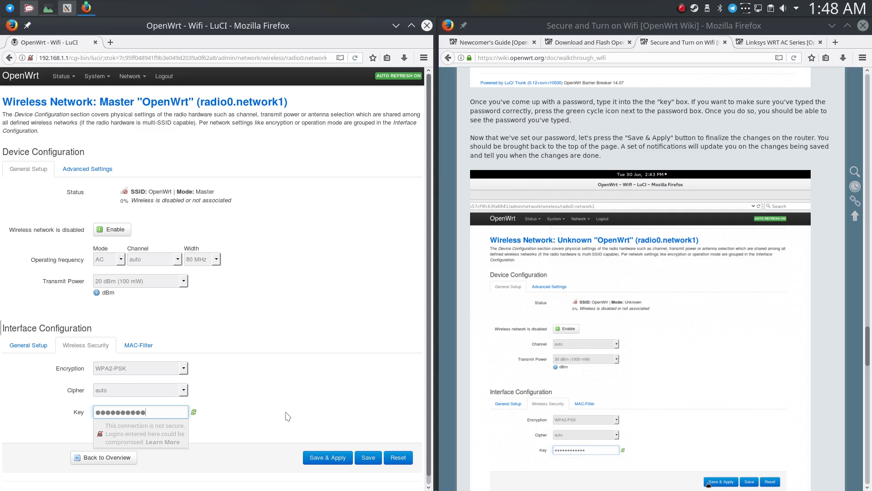
click(321, 459)
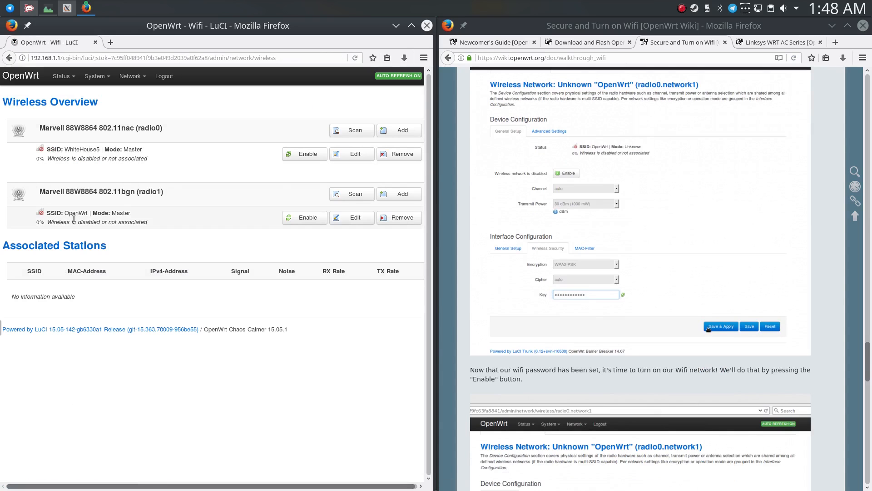
Open the 802.11bgn (radio1) network for editing and set its ESSID to WhiteHouse2.4.
click(355, 218)
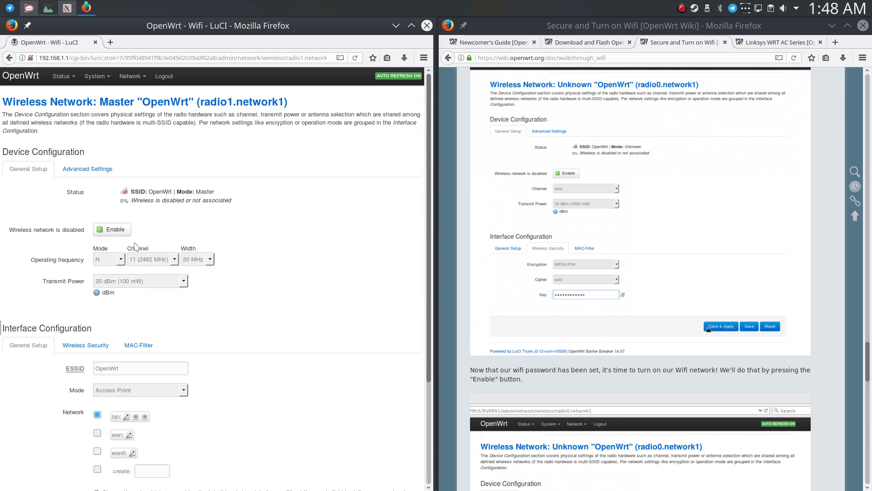
scroll(239, 241, down, 3)
scroll(228, 257, down, 2)
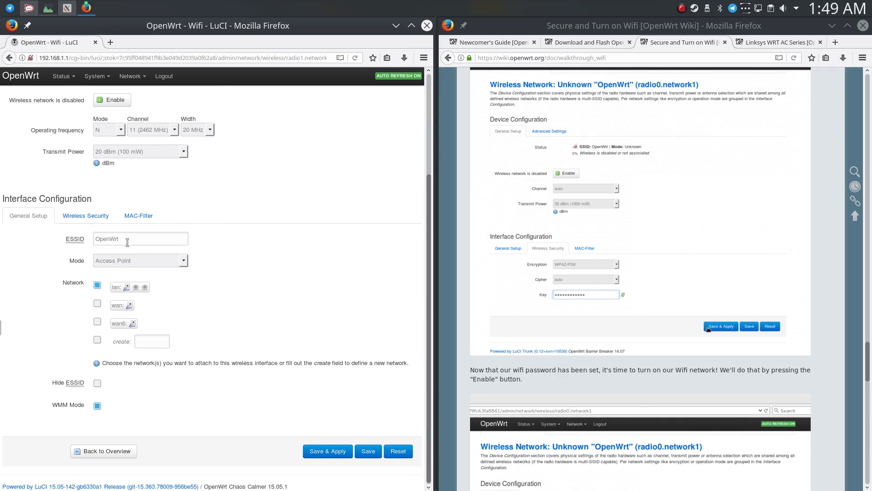
drag(165, 237, 33, 217)
Set the operating channel of the radio1 network to auto.
scroll(244, 222, up, 1)
click(150, 155)
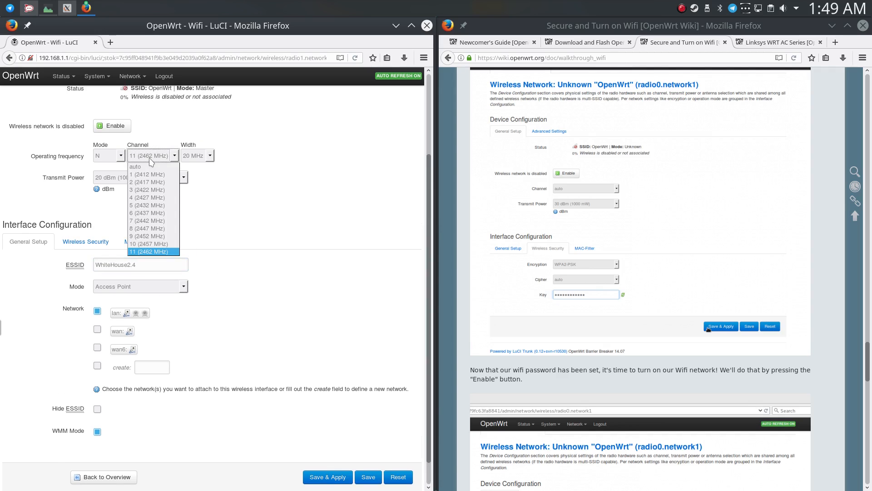
click(149, 167)
scroll(118, 145, up, 2)
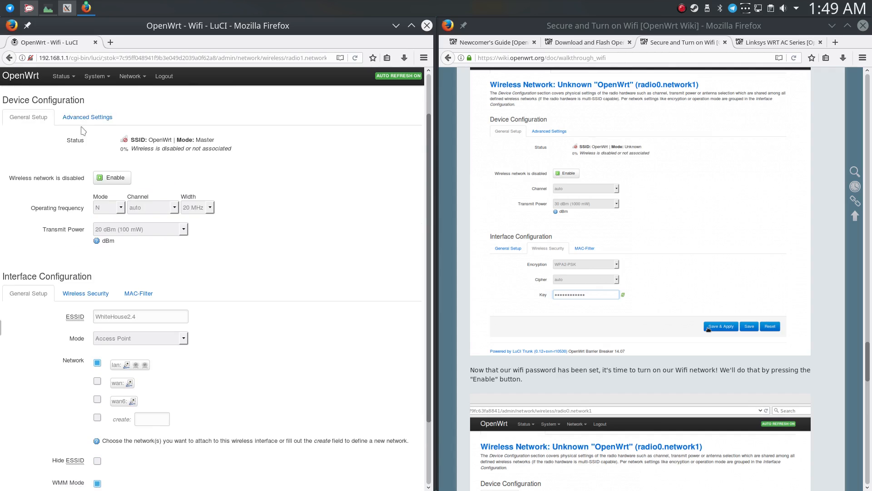
Check the radio1 network's advanced device settings and look over its available channels.
click(85, 117)
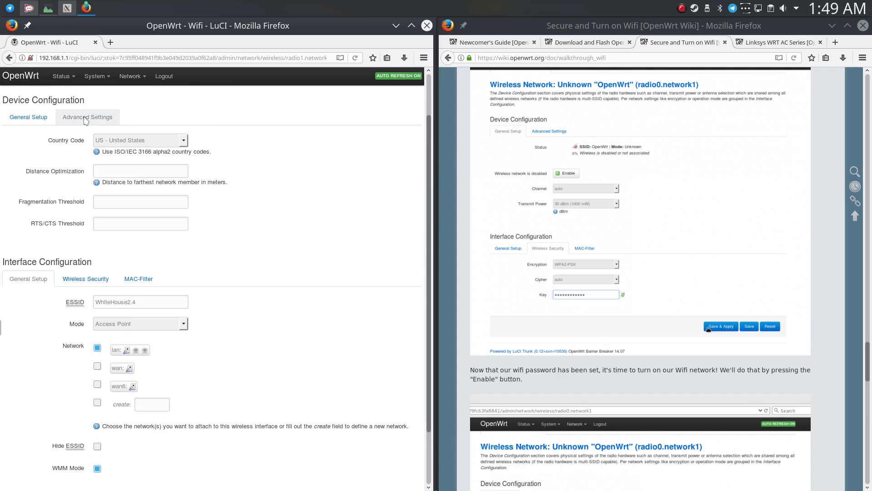
click(40, 118)
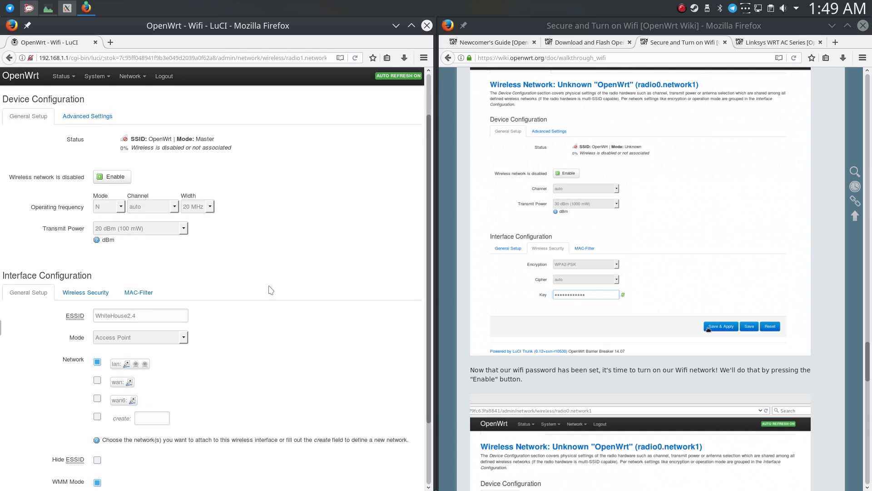
scroll(171, 140, down, 3)
click(168, 132)
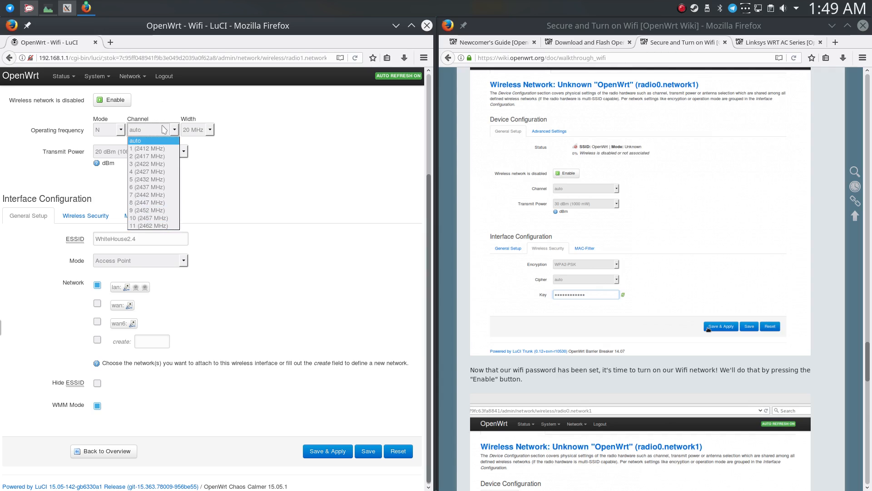
click(164, 129)
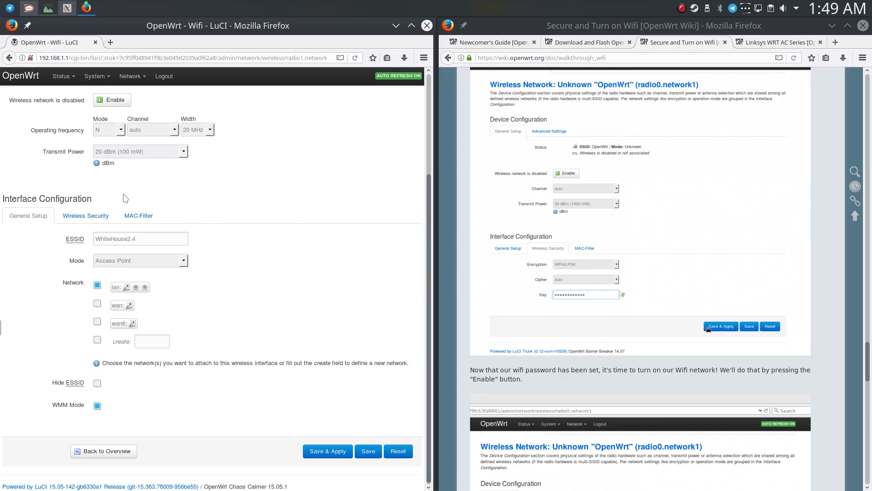
click(174, 130)
click(173, 130)
Set the radio1 network's encryption to WPA2-PSK with the cipher on auto.
click(86, 217)
click(134, 376)
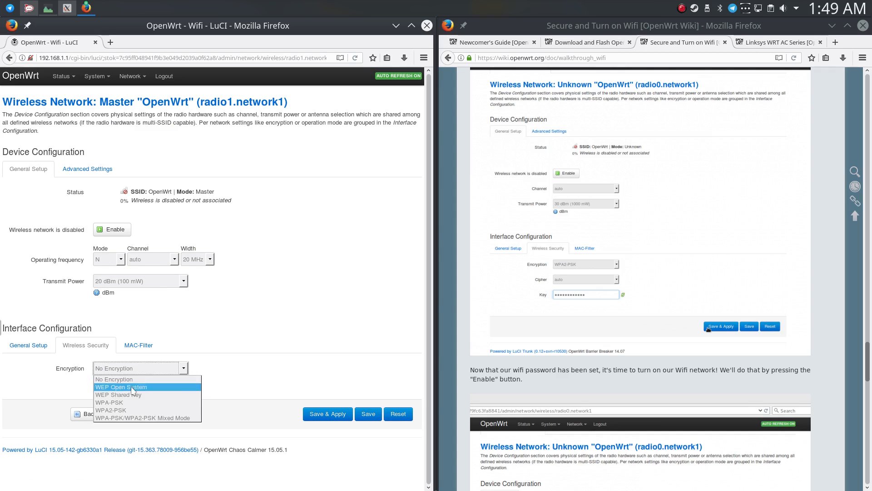
click(116, 409)
click(116, 390)
click(116, 401)
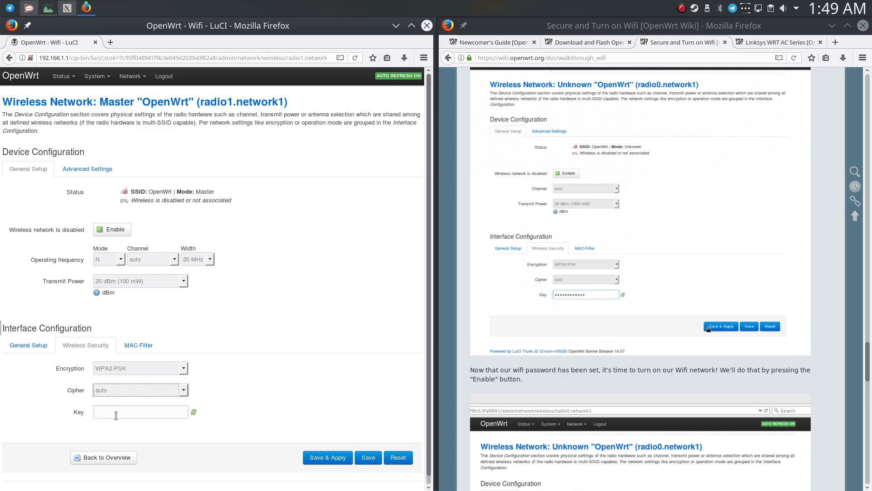
Enter the wifi password as the radio1 network's key, and save and apply the changes.
click(116, 414)
text(••••••••••)
click(320, 460)
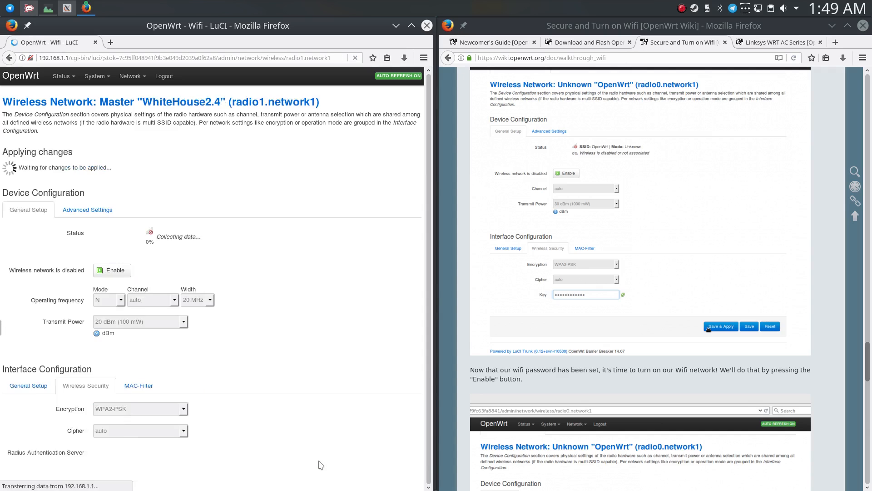
Enable the WhiteHouse2.4 and WhiteHouse5 networks, and read the guide's notes on wifi status and setting up further networks.
scroll(469, 315, down, 10)
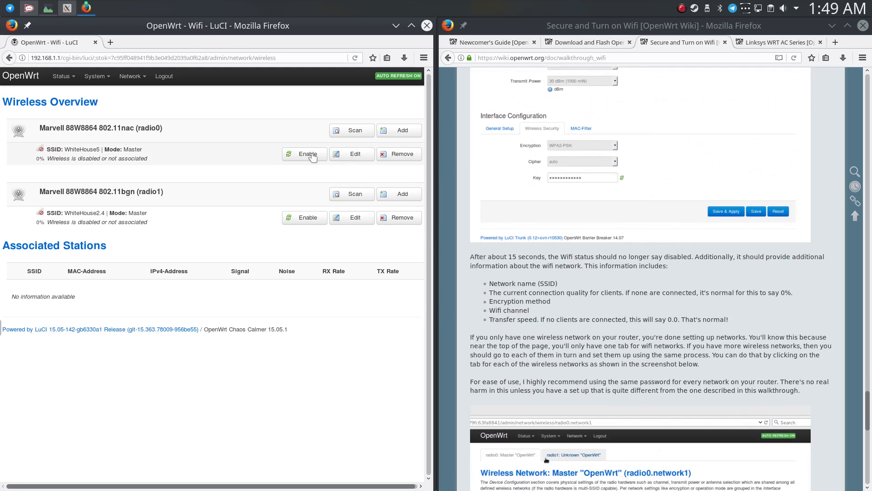
click(304, 222)
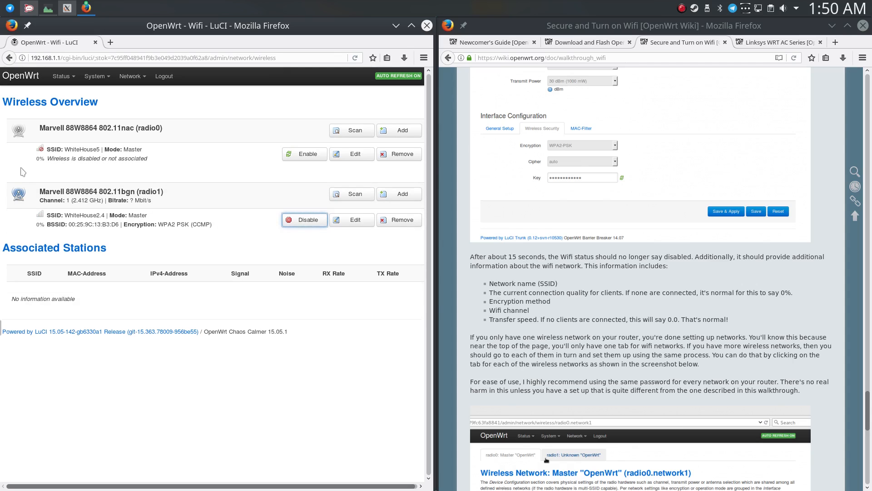
click(308, 153)
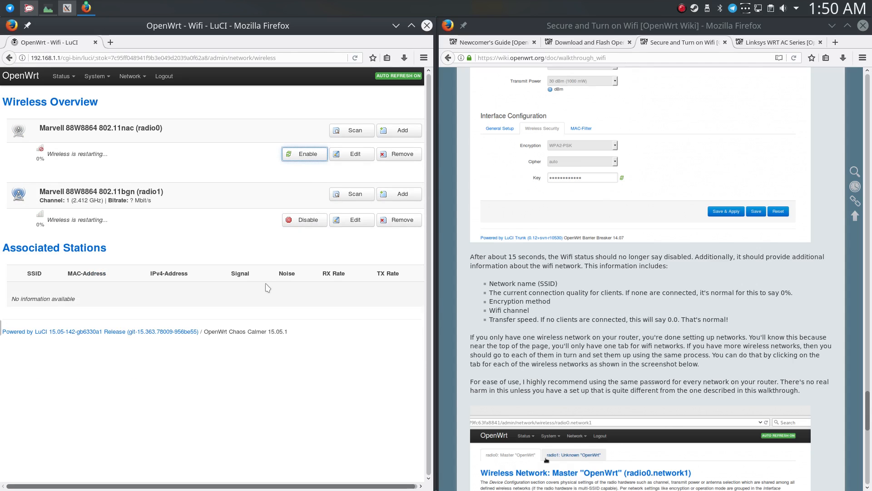
scroll(556, 280, down, 5)
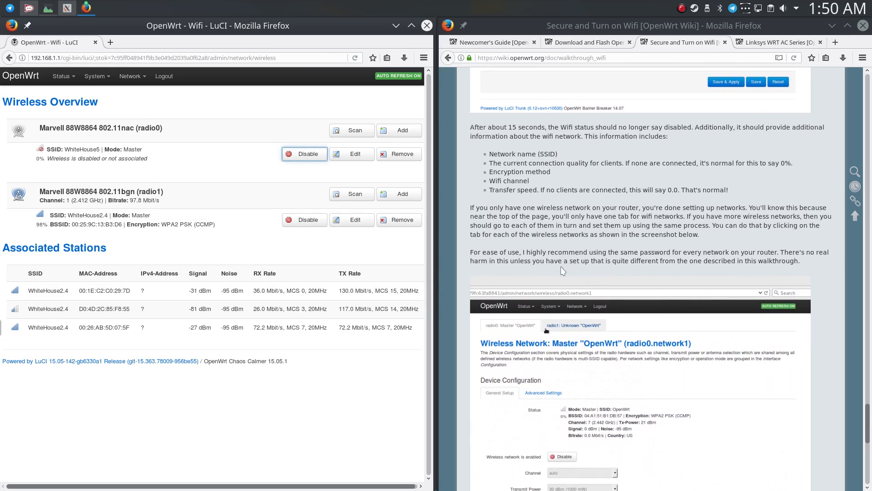
scroll(564, 272, down, 2)
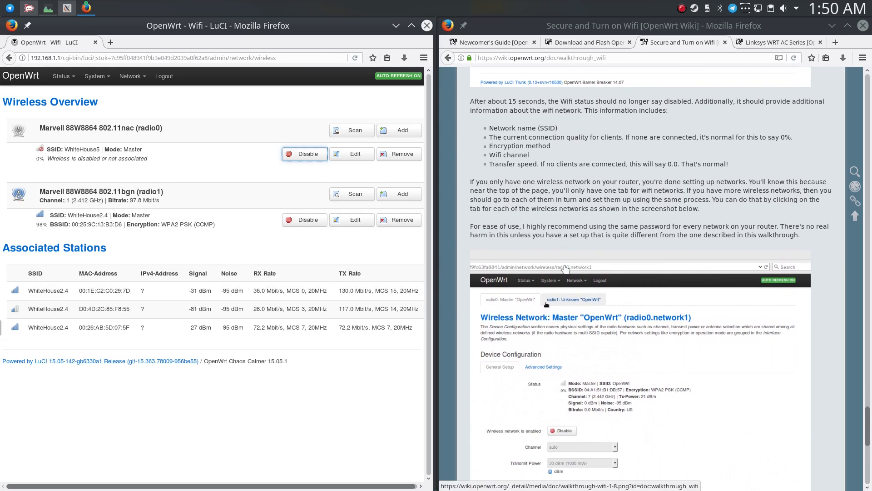
Read the guide's closing notes and disconnect Wired connection 1 so only WhiteHouse2.4 stays active.
scroll(566, 269, down, 1)
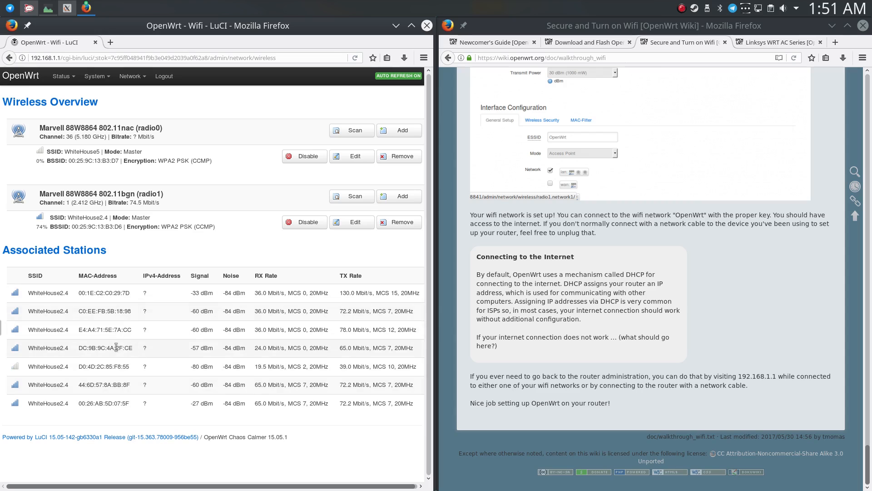
click(758, 11)
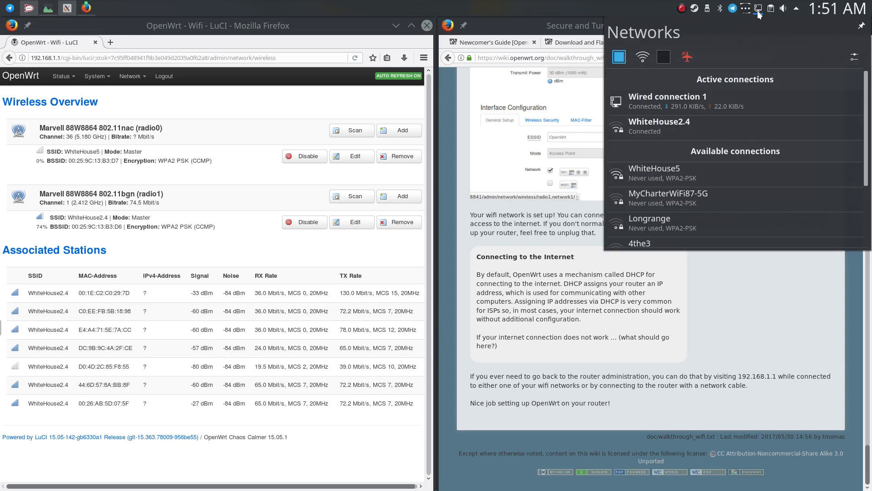
mouse_move(701, 127)
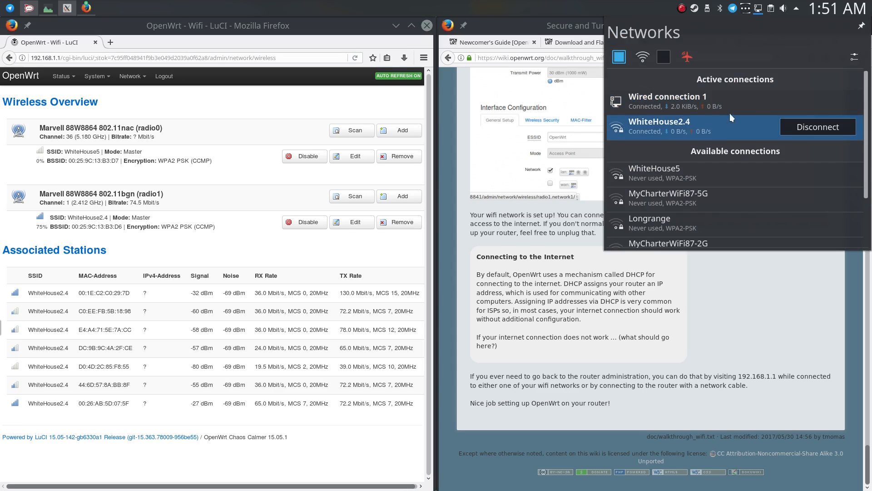
click(792, 103)
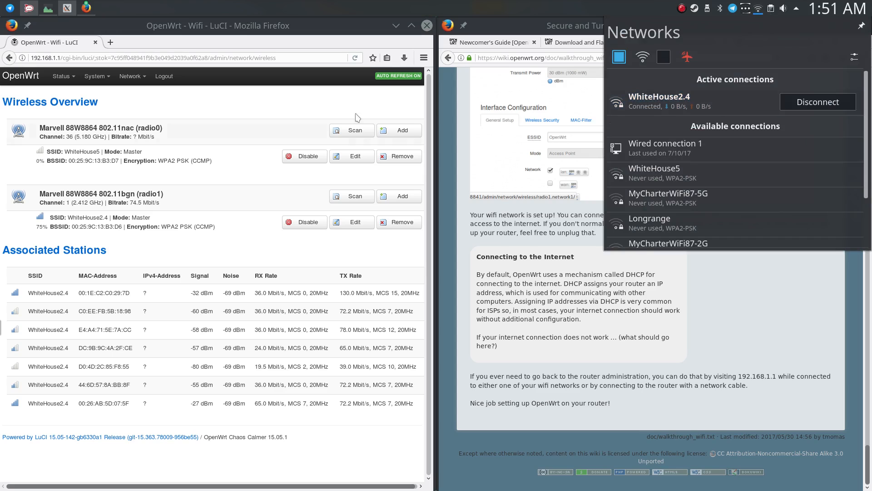
Open speedtest.net in a new tab and run a speed test over the WhiteHouse2.4 wifi connection.
click(110, 42)
text(speedtest.net/)
key(Return)
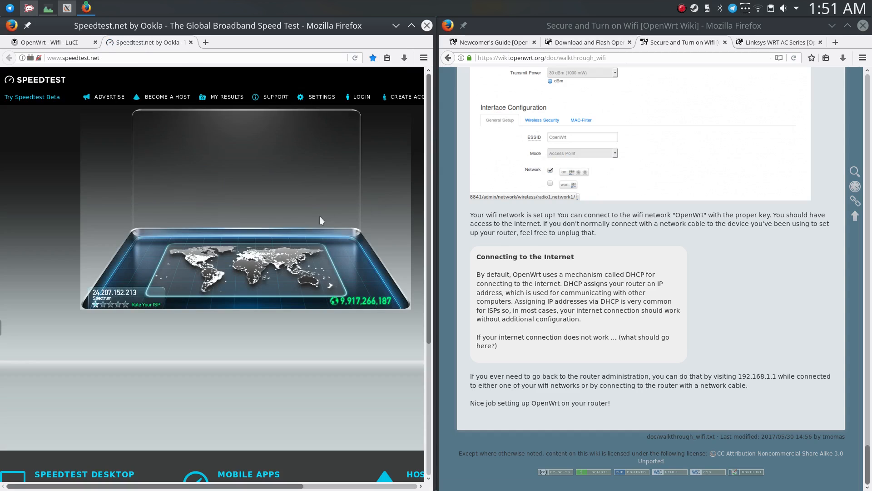
click(761, 12)
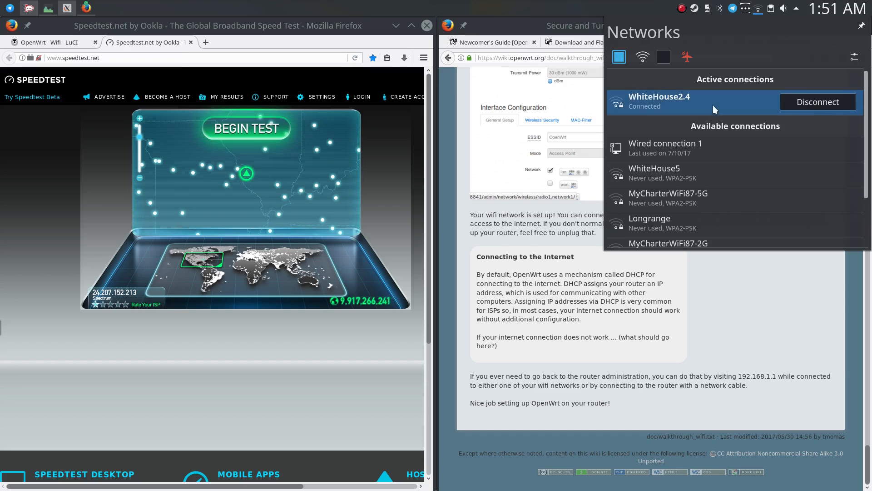
click(759, 10)
click(272, 128)
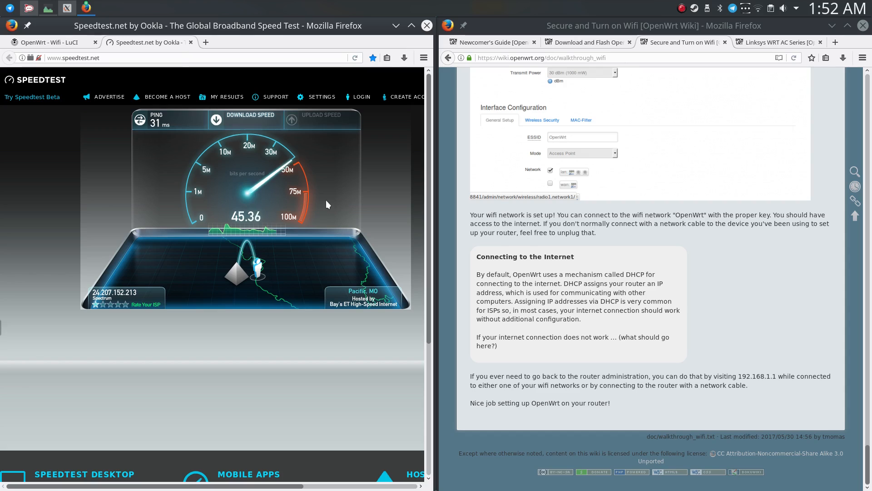
click(758, 11)
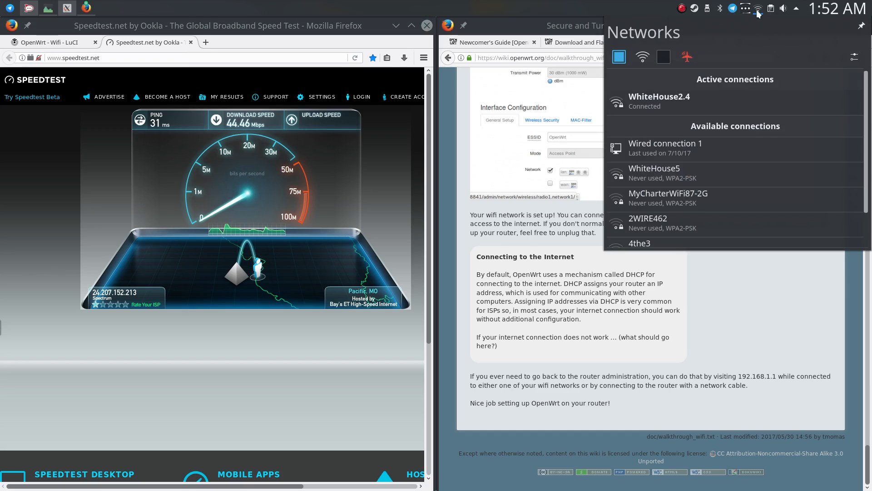
click(758, 13)
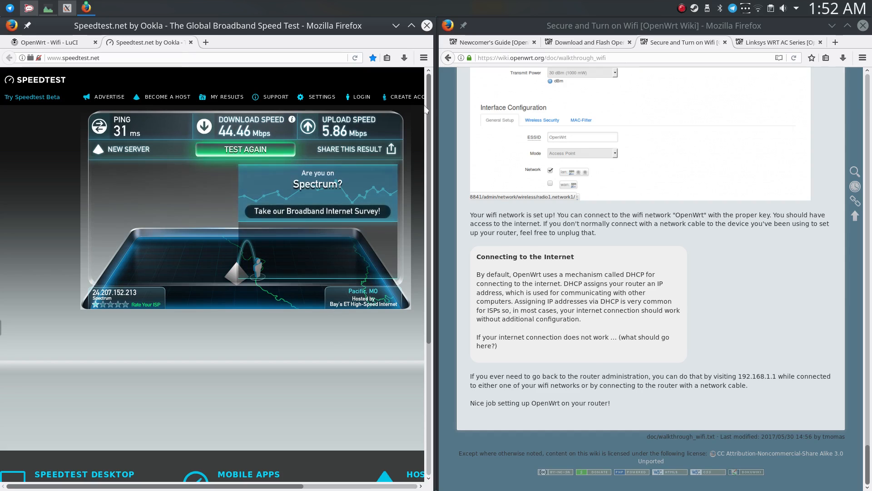
Switch the computer from WhiteHouse2.4 back to Wired connection 1 and rerun the speed test.
click(757, 9)
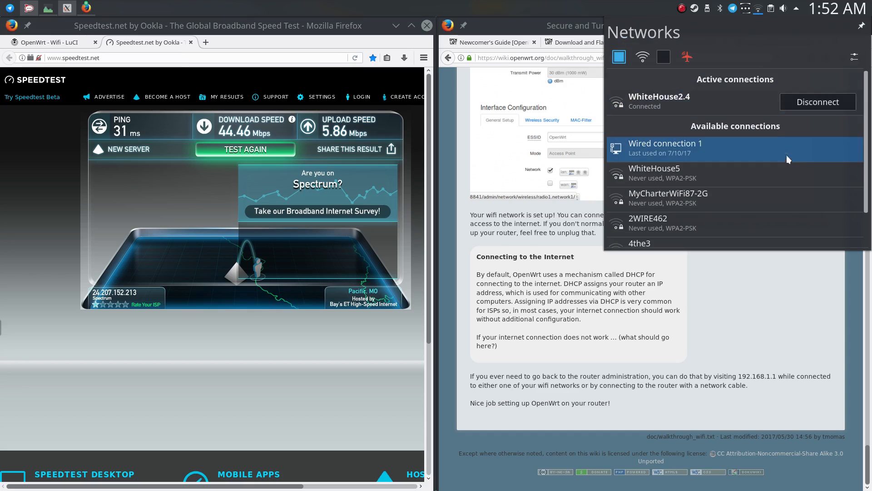
click(807, 152)
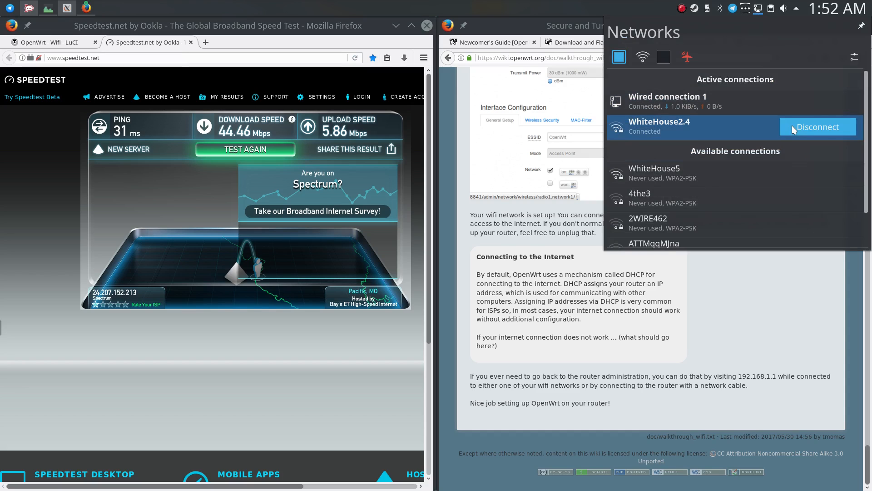
click(792, 126)
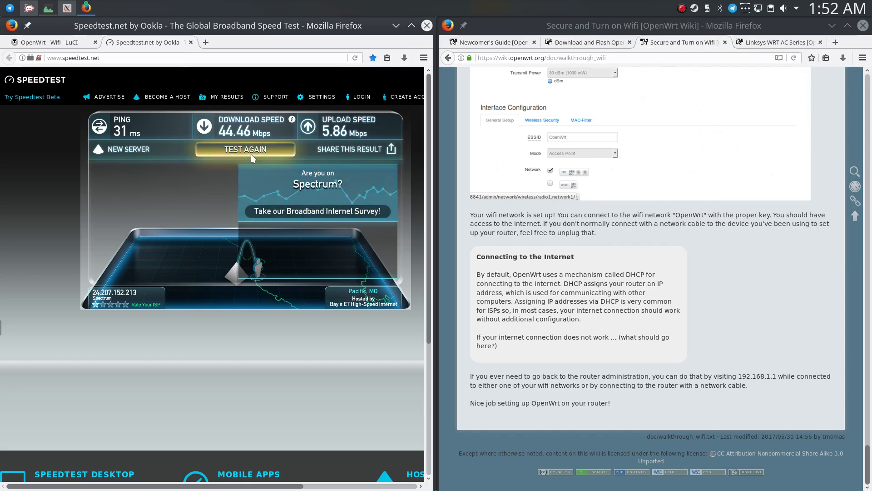
click(250, 154)
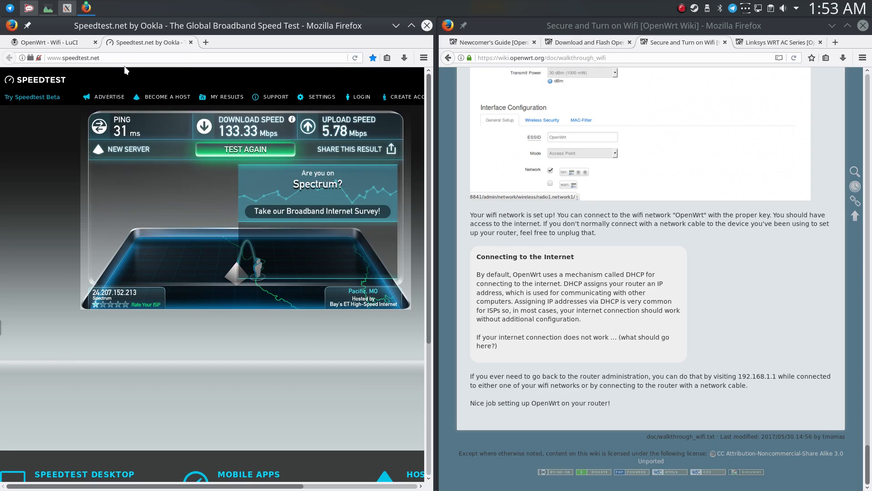
Close the speed test and the Download and Flash guide page, and look over the Newcomer's Guide.
middle_click(132, 46)
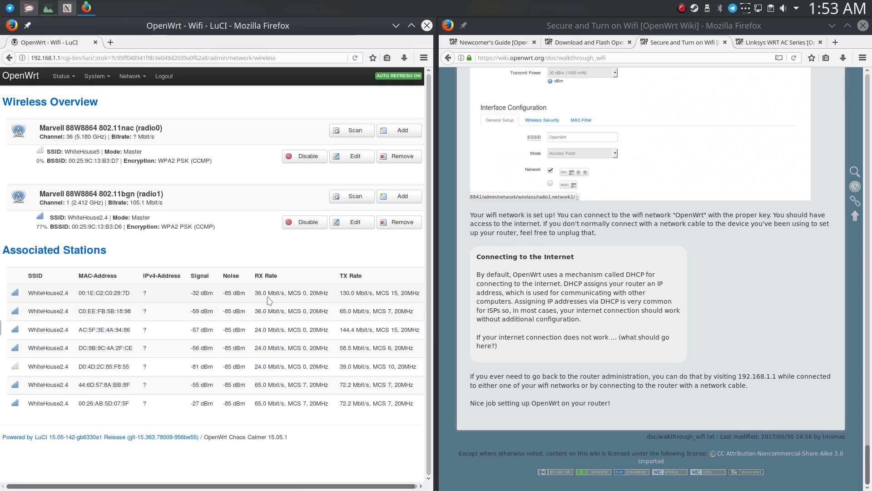
click(586, 42)
middle_click(589, 42)
scroll(597, 138, down, 3)
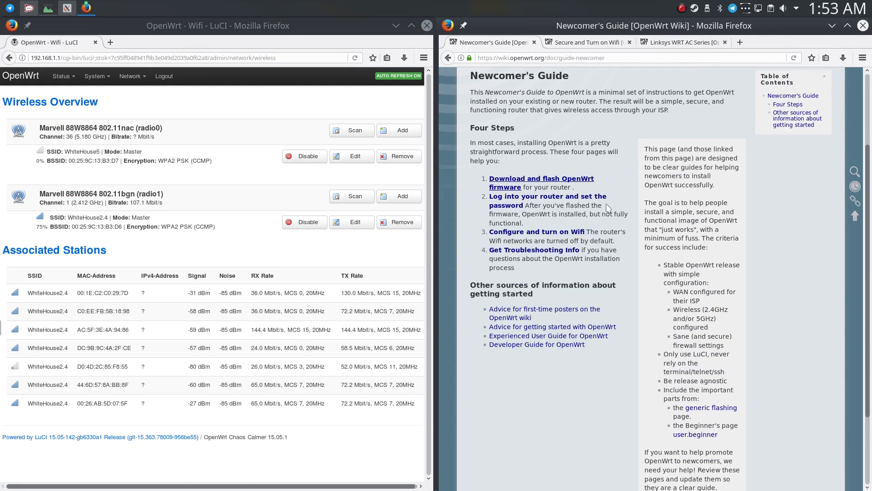
Open the router's DHCP and DNS settings and examine the active DHCP, DHCPv6 and static leases.
mouse_move(130, 76)
click(145, 114)
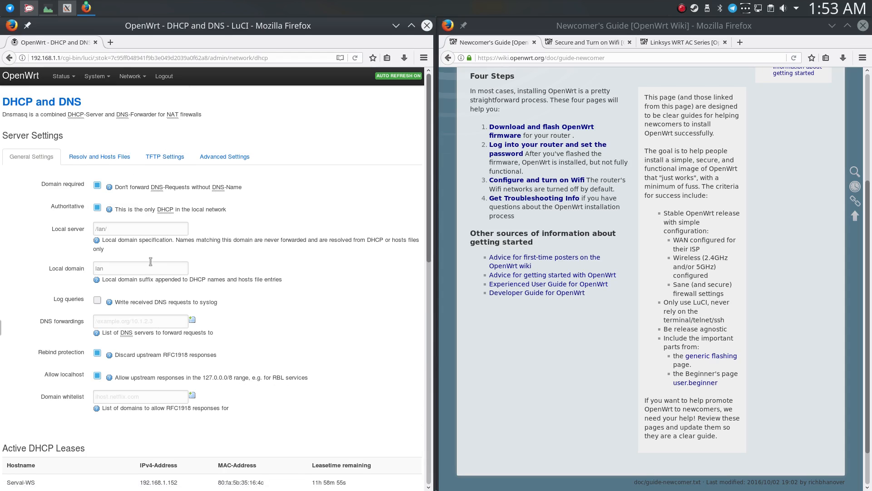
scroll(157, 258, down, 1)
scroll(157, 257, down, 12)
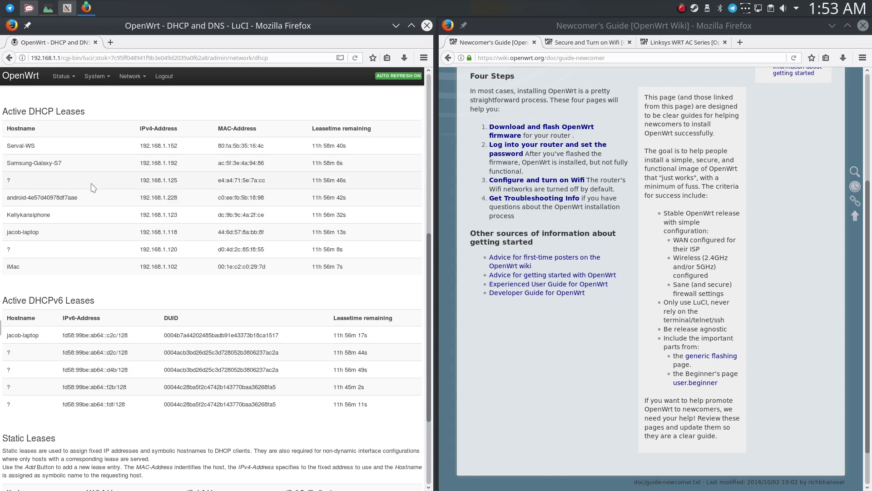
drag(62, 162, 9, 164)
click(15, 170)
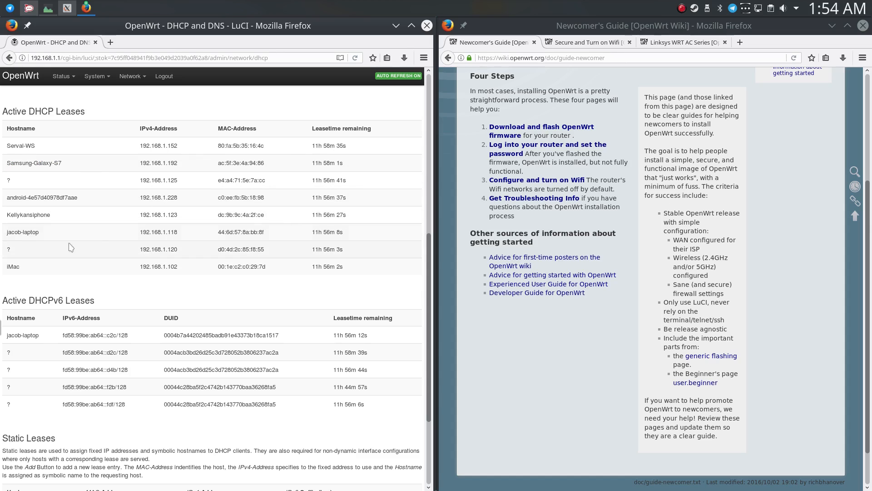
drag(8, 233, 175, 233)
click(171, 256)
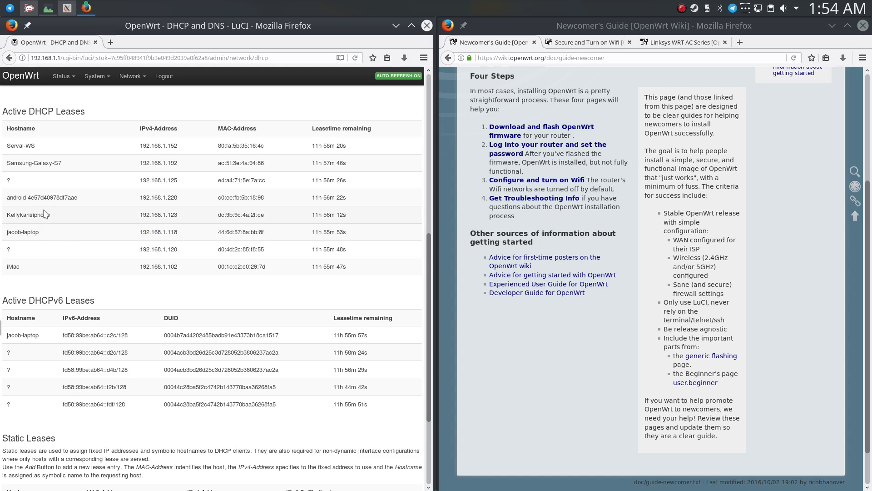
scroll(57, 216, down, 1)
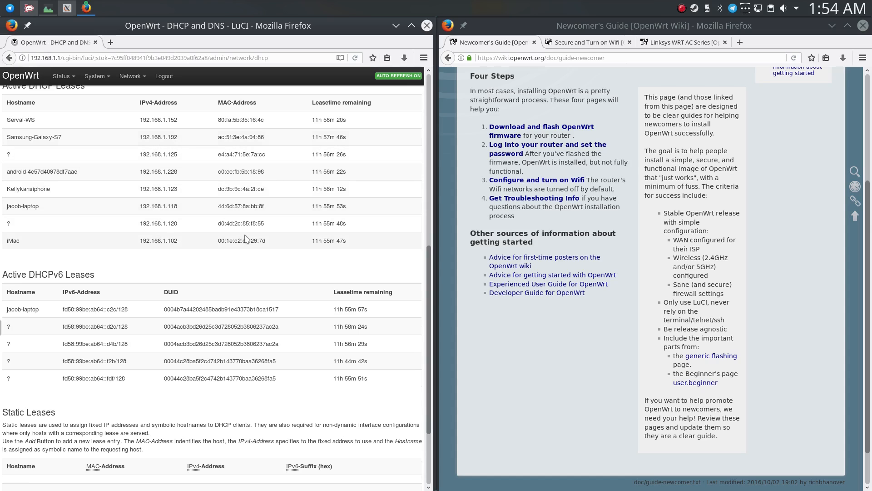
scroll(182, 234, down, 3)
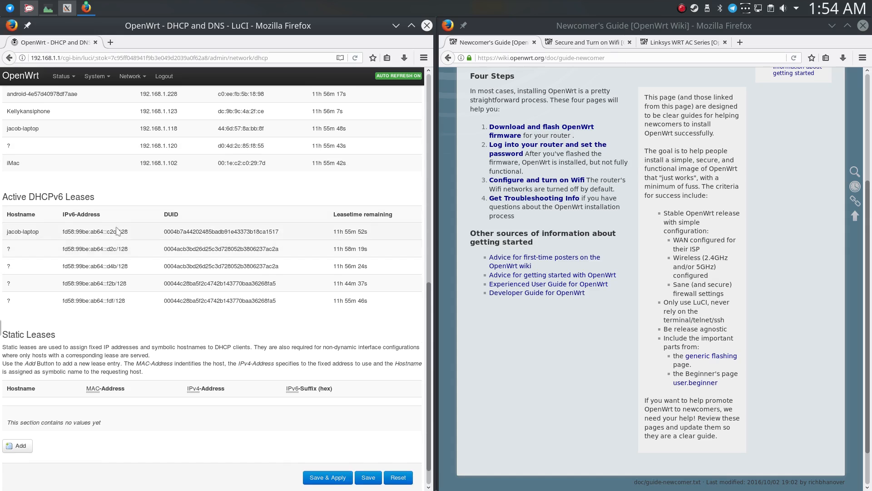
scroll(115, 232, down, 1)
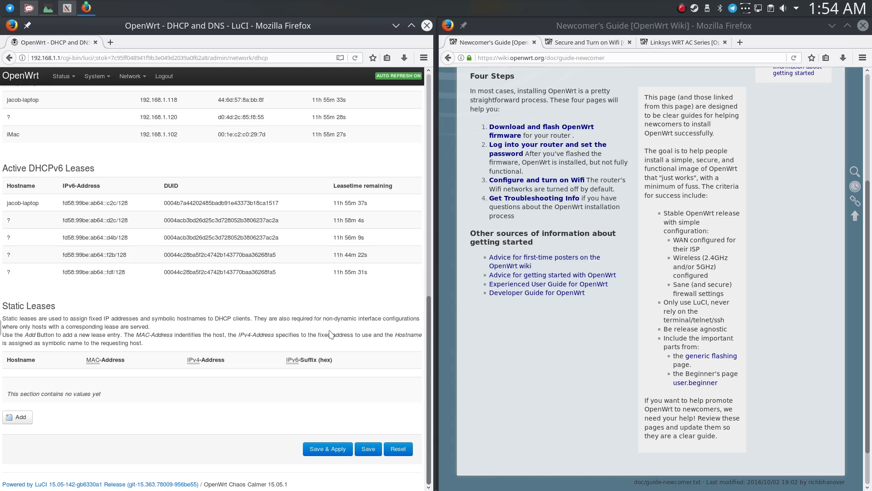
Add a new blank static lease entry to the router's DHCP settings.
click(16, 417)
scroll(324, 262, up, 5)
scroll(330, 243, down, 2)
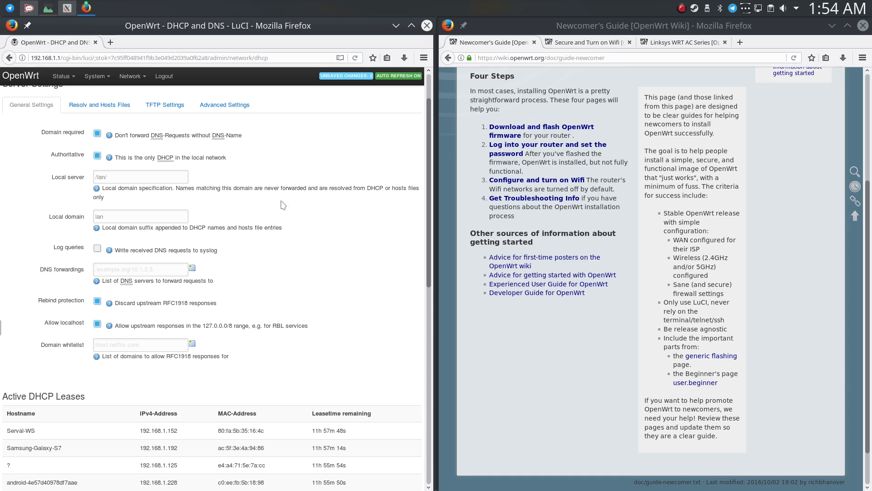
scroll(284, 209, down, 2)
scroll(294, 229, up, 4)
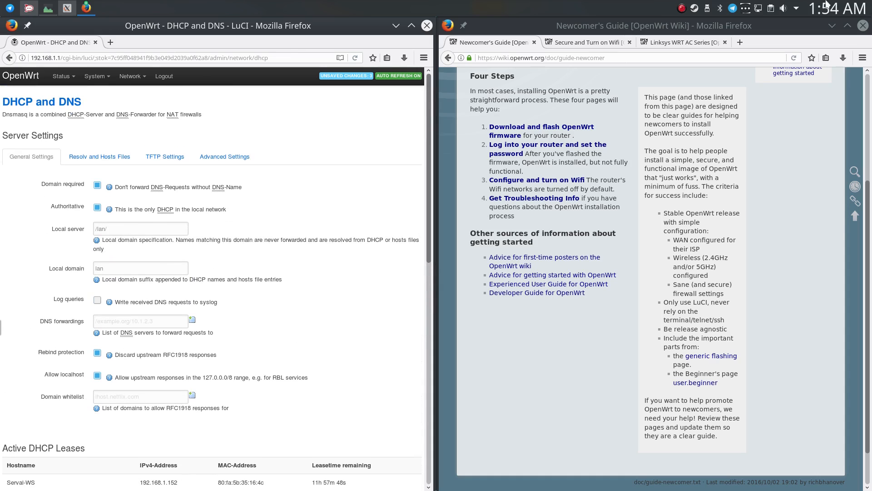
scroll(277, 218, down, 10)
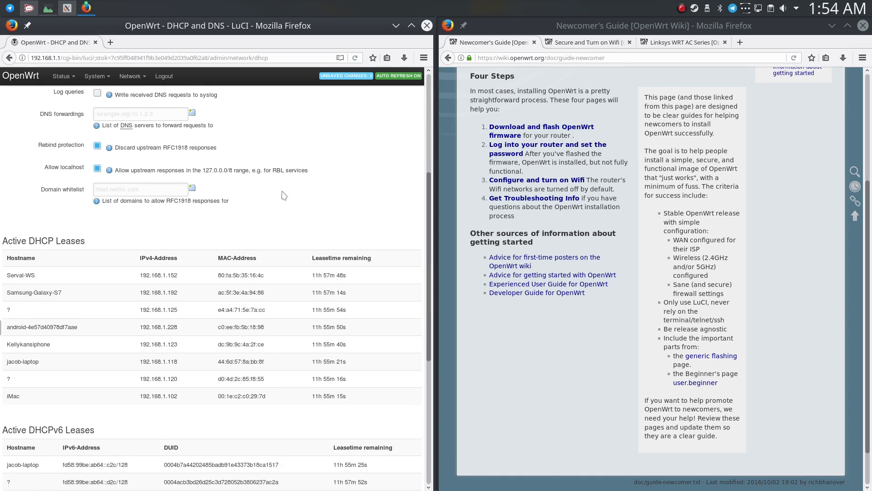
scroll(218, 200, down, 6)
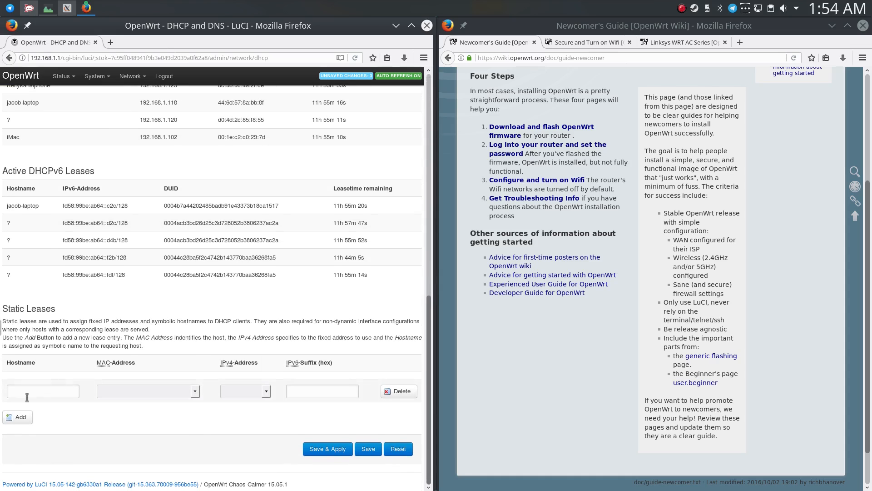
Set the new static lease's MAC address to 80:fa:5b:35:16:4c (192.168.1.152).
click(27, 392)
click(120, 392)
click(177, 390)
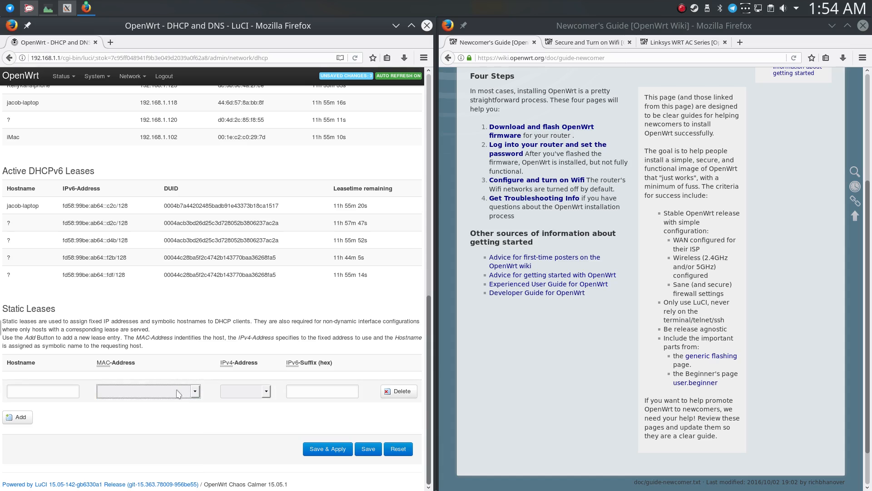
click(167, 393)
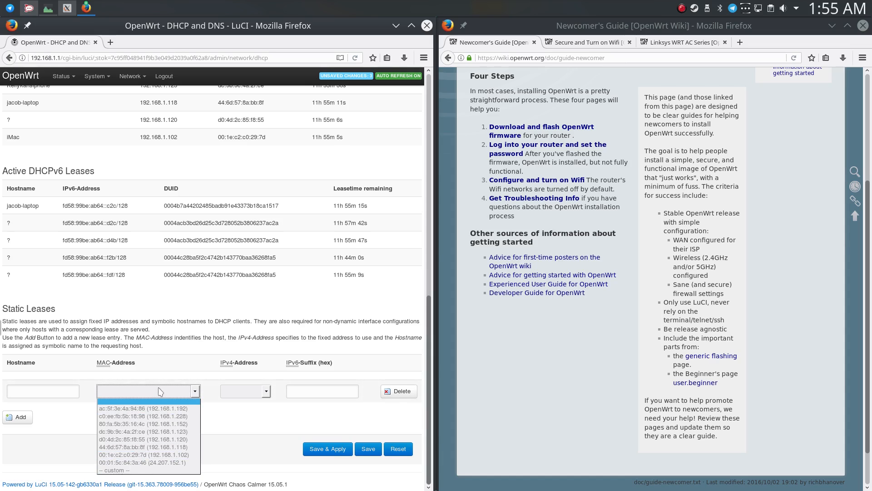
click(177, 424)
click(175, 412)
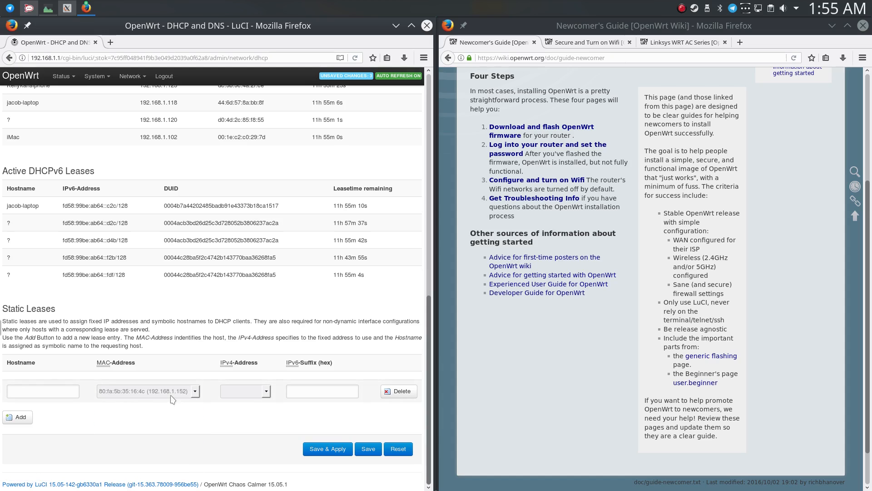
Set the static lease's hostname to Serval-WS and its custom IPv4 address to 192.168.1.101, and save and apply the changes.
click(57, 391)
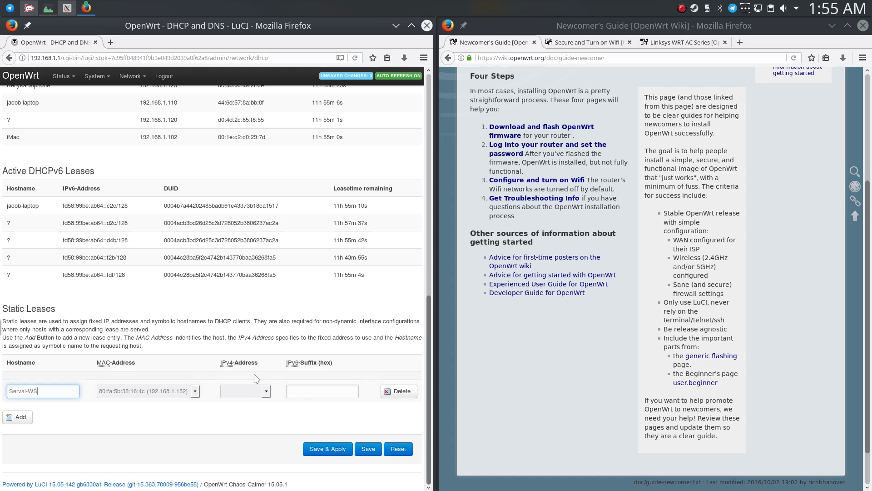
click(253, 390)
click(251, 470)
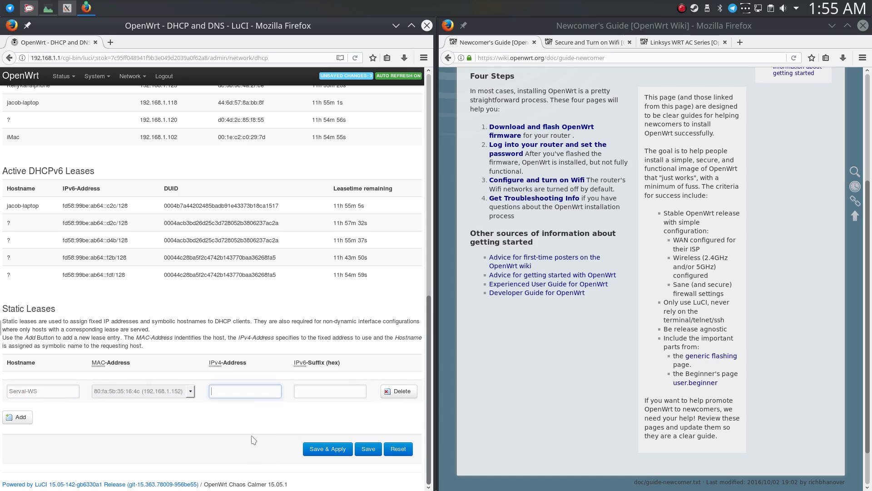
text(192.168.1.101)
click(337, 448)
scroll(336, 447, down, 7)
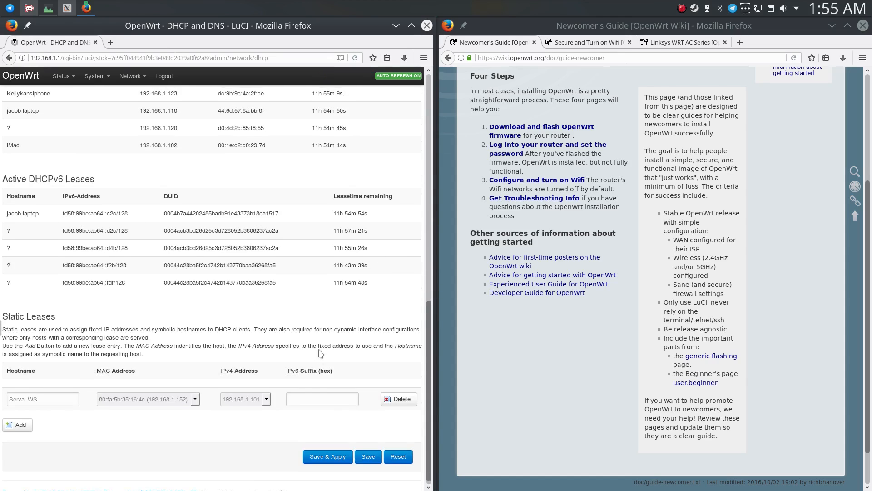
scroll(339, 408, up, 4)
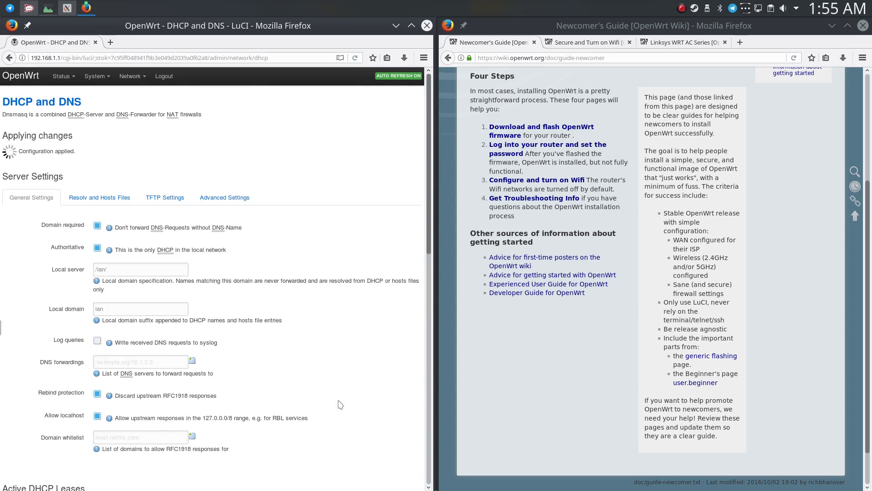
Disconnect and reconnect Wired connection 1 to renew the computer's address.
click(758, 9)
click(830, 105)
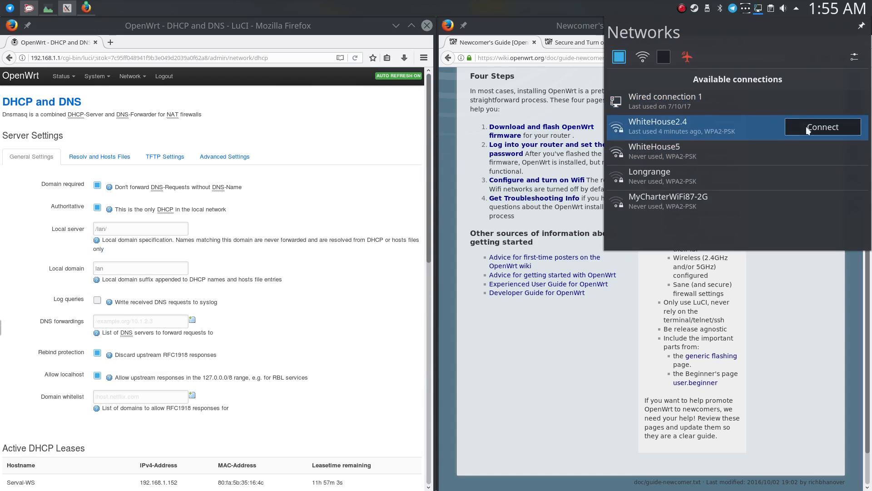
click(806, 103)
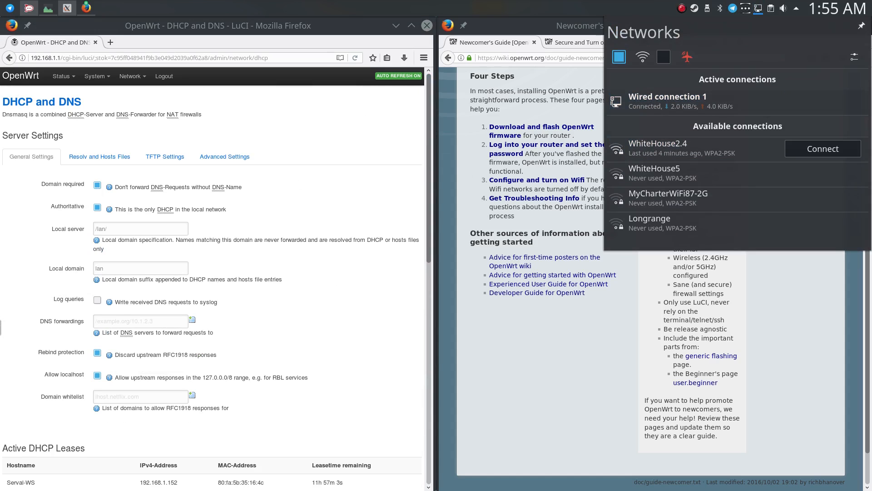
Run ifconfig in a new terminal to check the computer's IP address, and close the terminal.
key(Escape)
key(ctrl+alt+t)
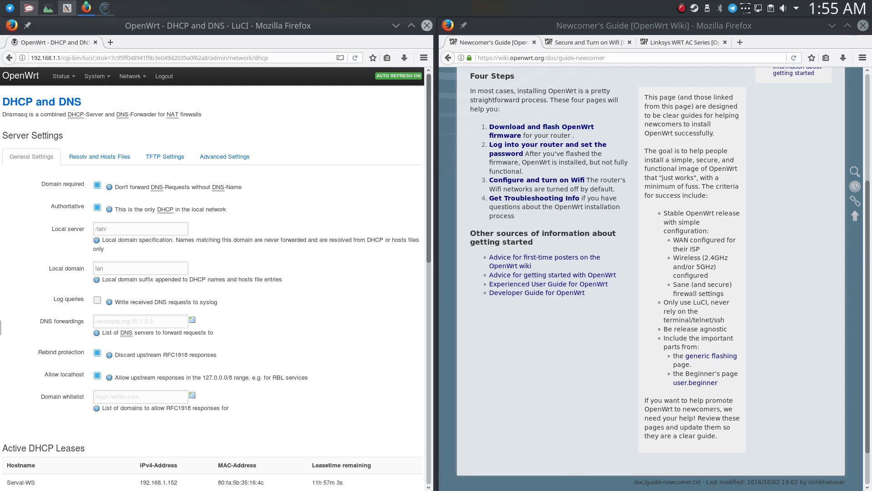
text(if)
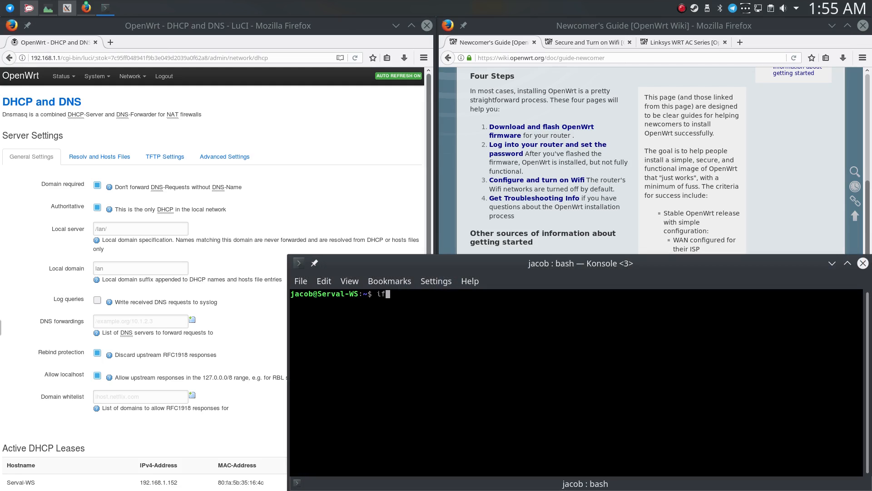
text(config)
key(Return)
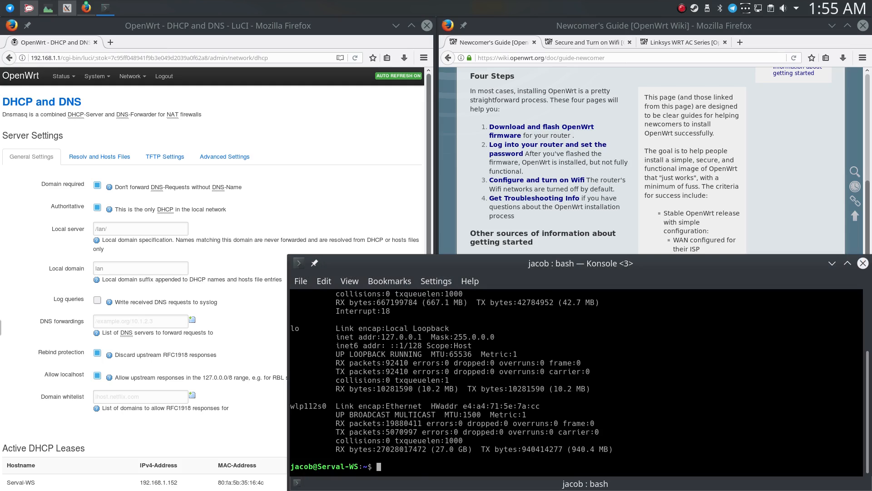
scroll(518, 413, up, 3)
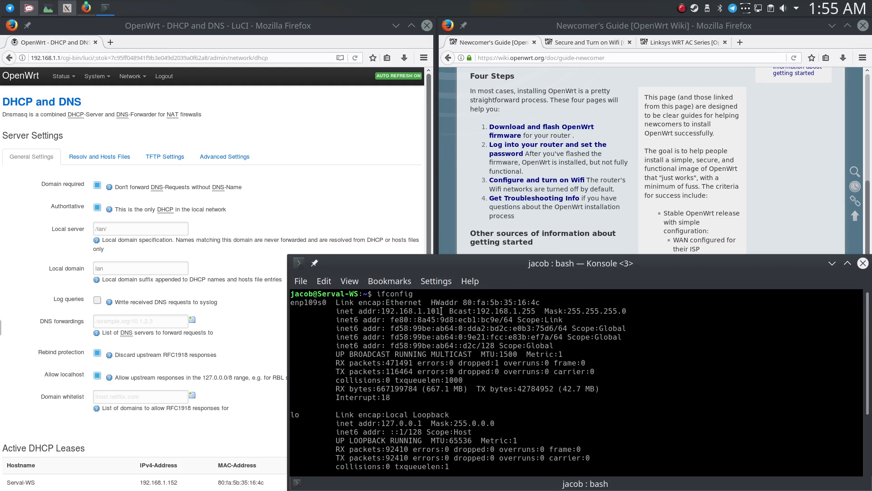
click(863, 263)
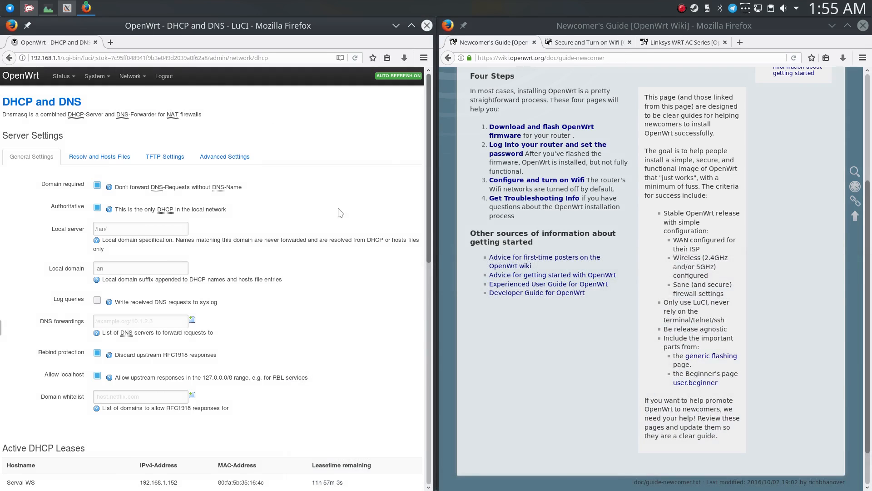
Enter 8.8.8.8 and 8.8.4.4 as the DNS forwarding servers in the DHCP and DNS settings.
click(104, 159)
click(164, 327)
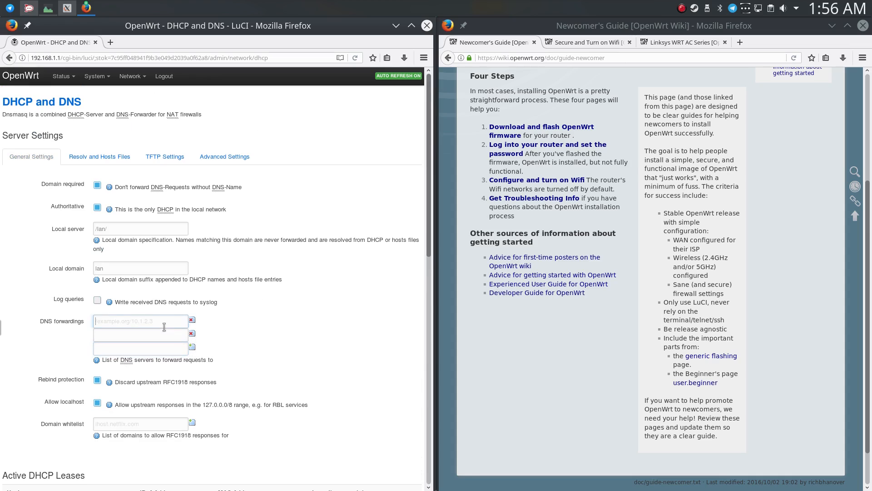
text(8.8.4.4)
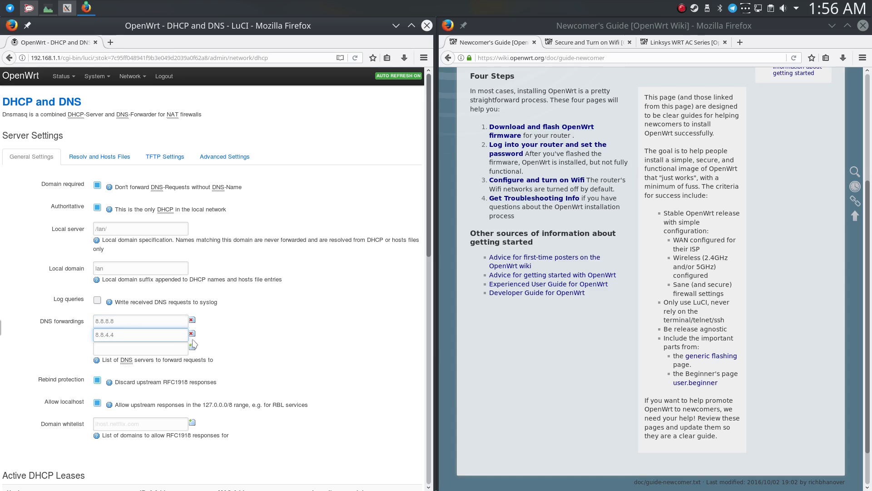
Open the static routes settings, add a blank static IPv4 route and inspect its interface choices.
click(101, 78)
mouse_move(135, 82)
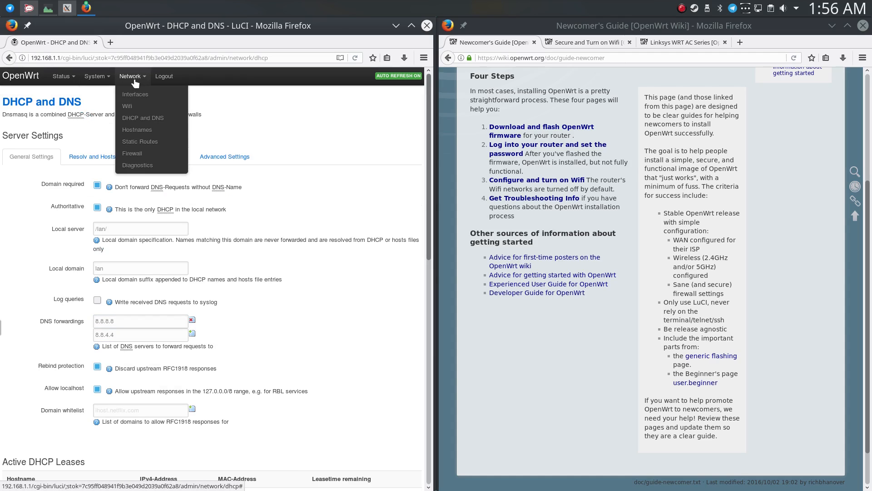
click(155, 143)
click(18, 222)
click(28, 195)
click(28, 195)
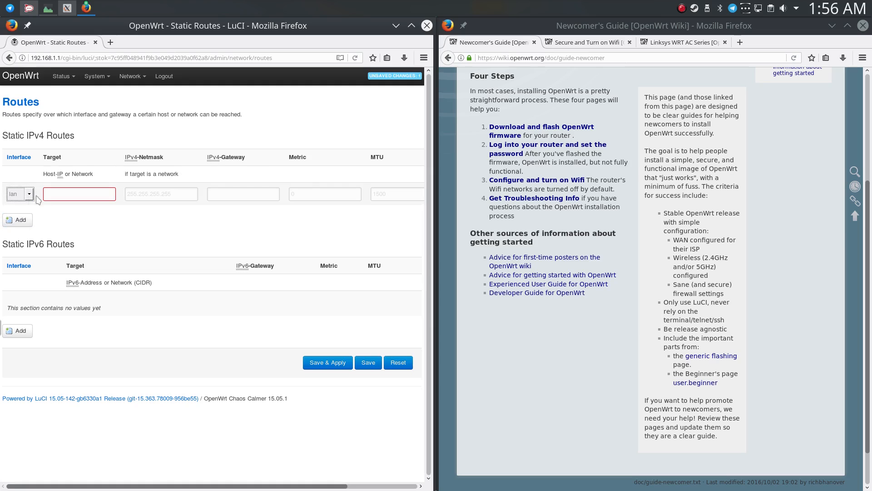
Open the firewall's port forwarding settings and name a new port forward Minecraft.
mouse_move(129, 76)
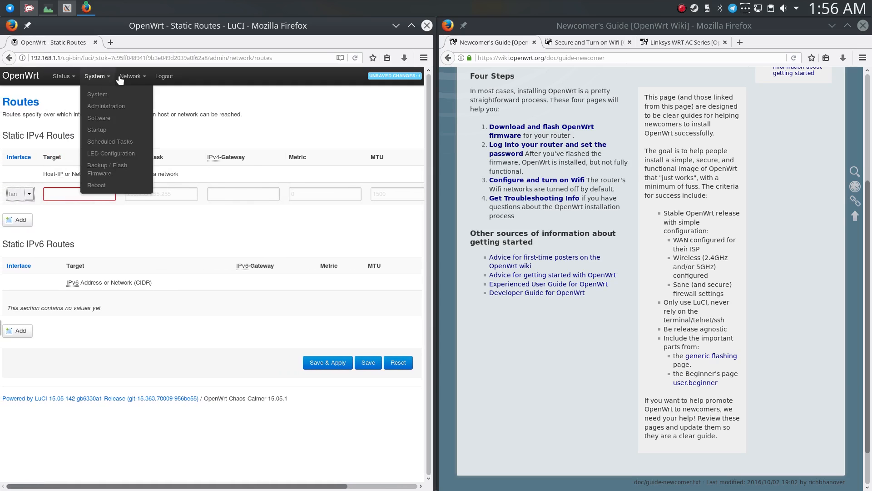
click(134, 159)
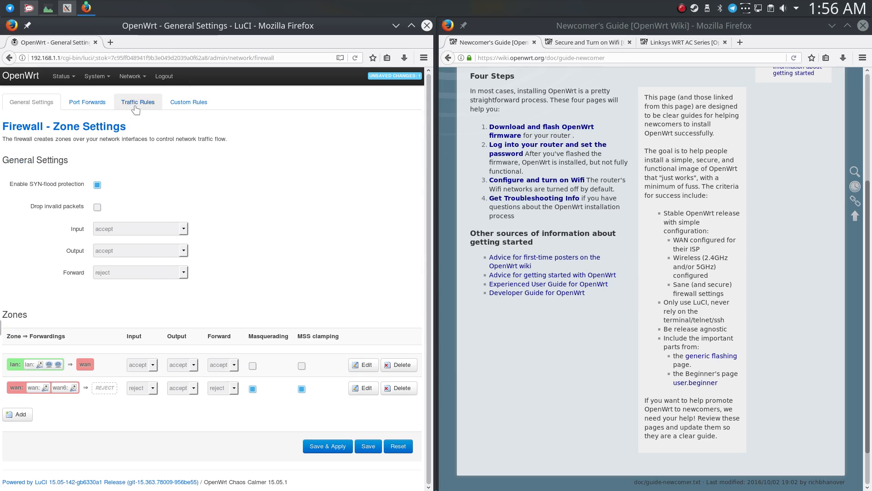
click(87, 102)
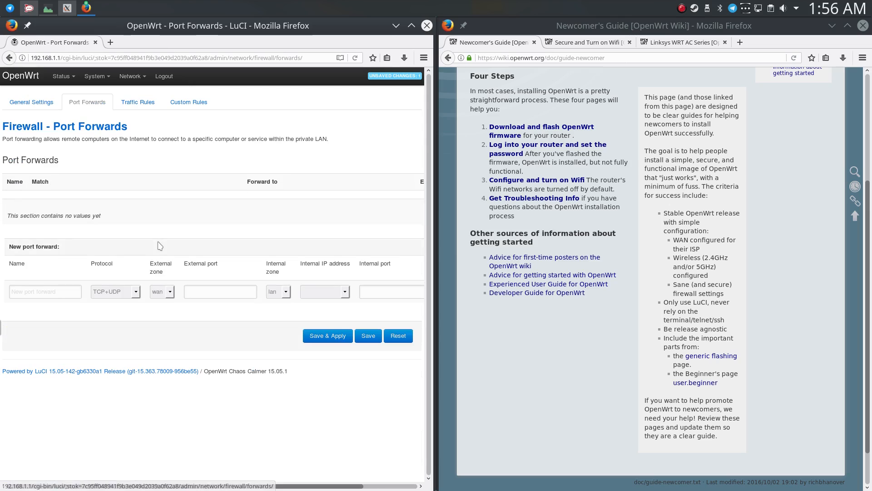
click(55, 291)
text(Minecraft)
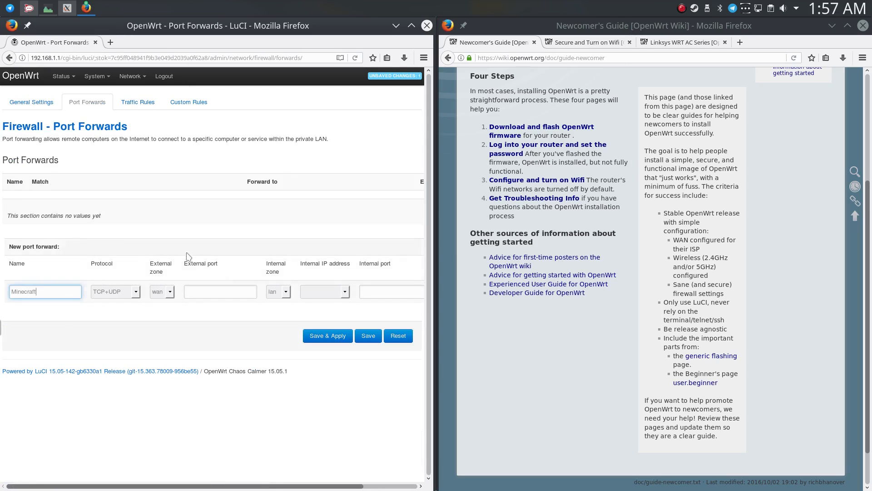
Keep TCP+UDP and the wan external zone for the Minecraft forward, and set its external port to 25565.
click(127, 291)
click(126, 287)
click(135, 291)
click(134, 291)
click(163, 293)
click(163, 294)
click(248, 292)
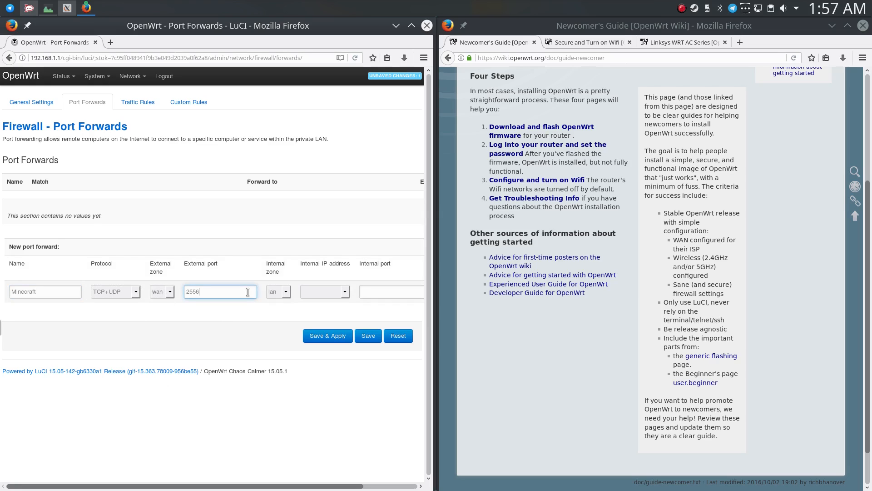
Set the forward's internal IP address to 192.168.1.101 and internal port to 25565, and try to save and apply it.
click(323, 292)
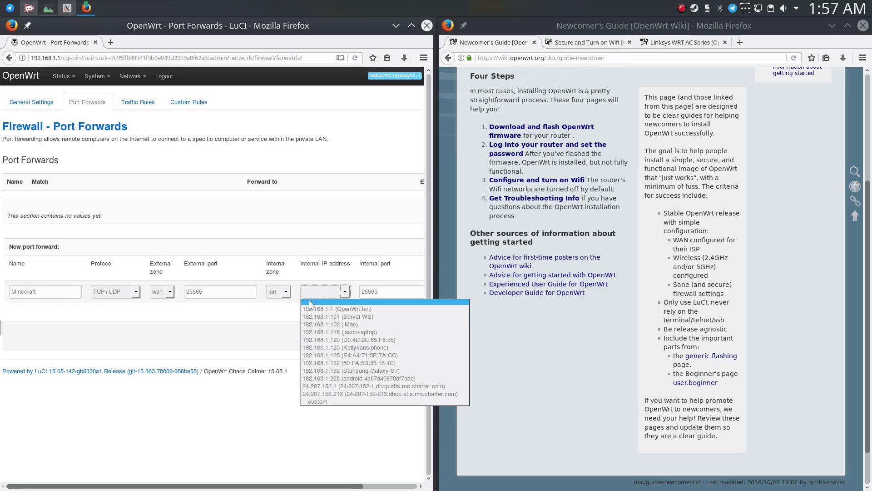
click(318, 316)
click(397, 291)
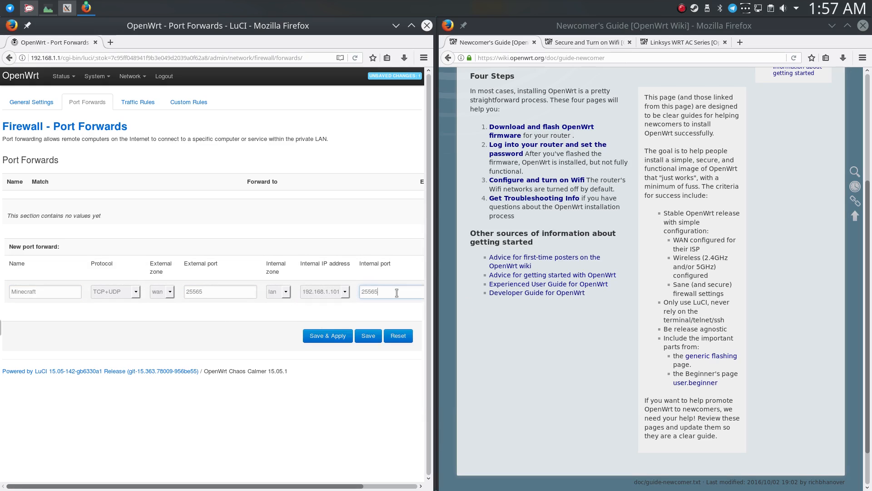
key(Tab)
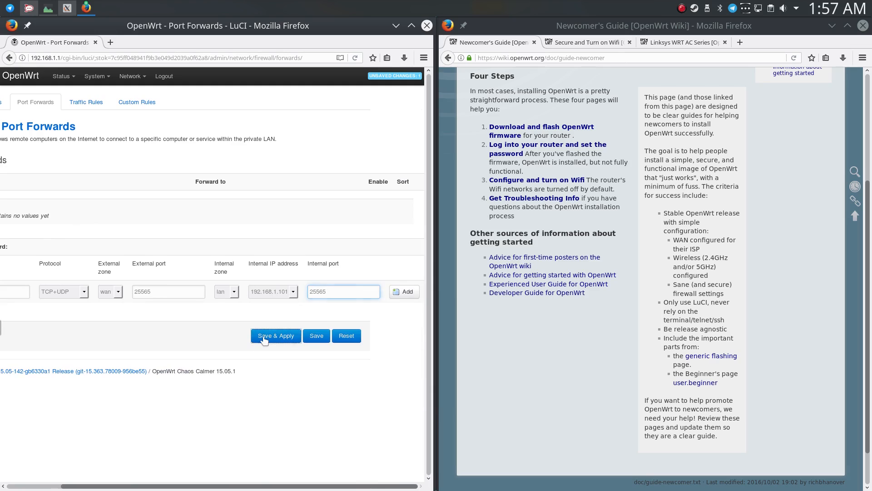
click(272, 337)
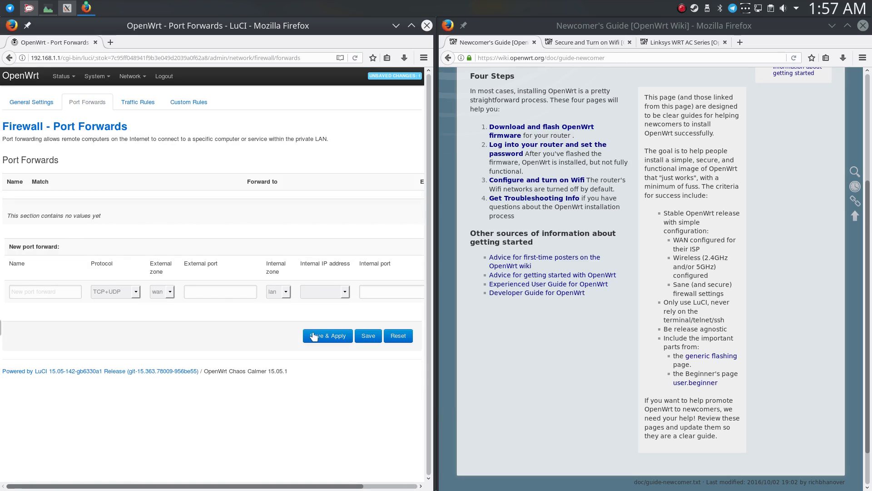
Reload and reopen the port forwards page to check whether the Minecraft forward is listed.
scroll(261, 270, right, 2)
scroll(273, 219, left, 2)
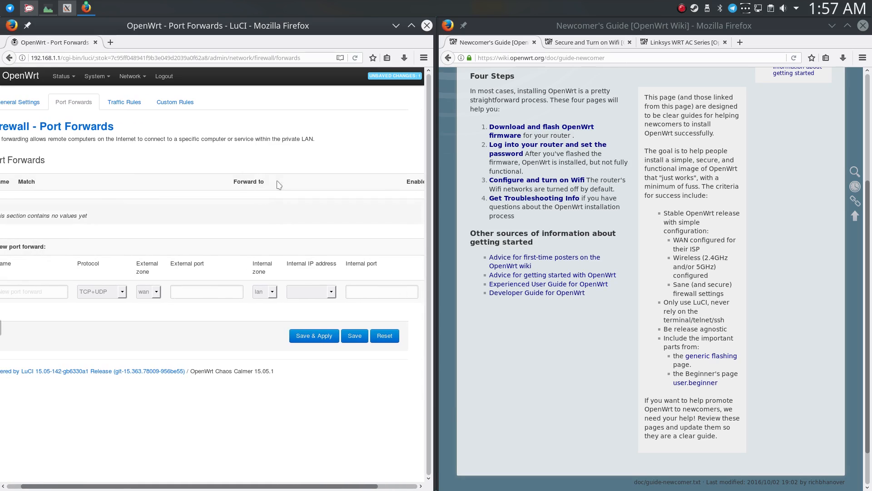
click(354, 59)
click(311, 274)
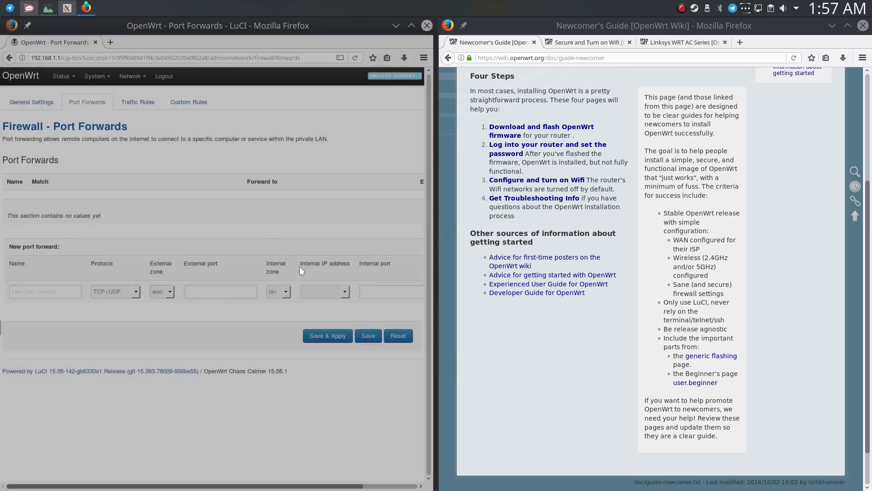
click(81, 104)
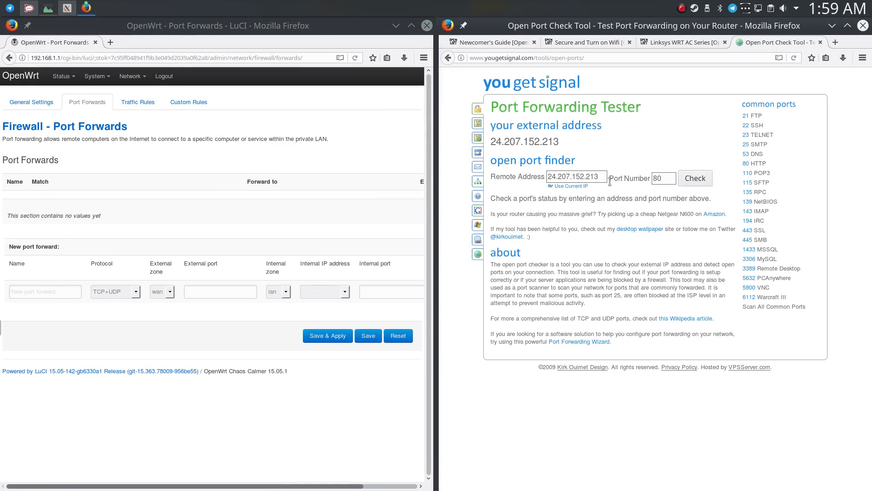
Check whether port 25565 is open on the external address with the yougetsignal Open Port Check Tool.
double_click(598, 177)
click(580, 187)
click(668, 178)
double_click(668, 178)
text(25565)
click(694, 182)
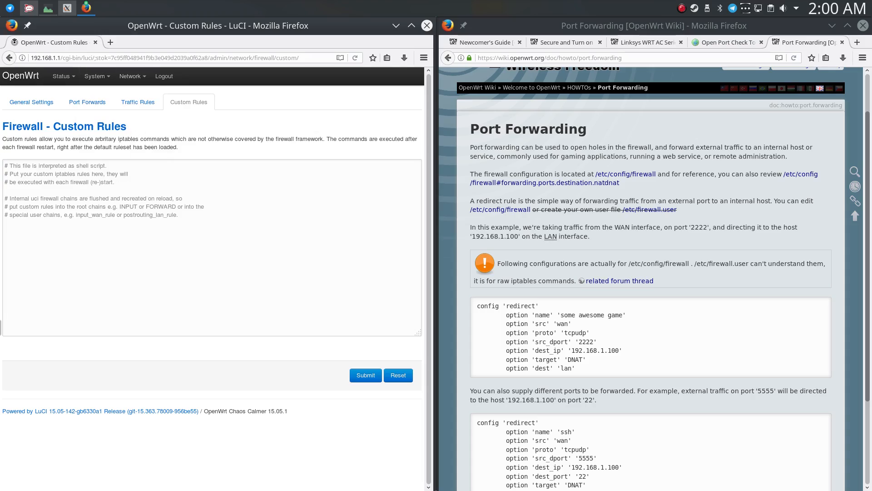
drag(304, 0, 480, 87)
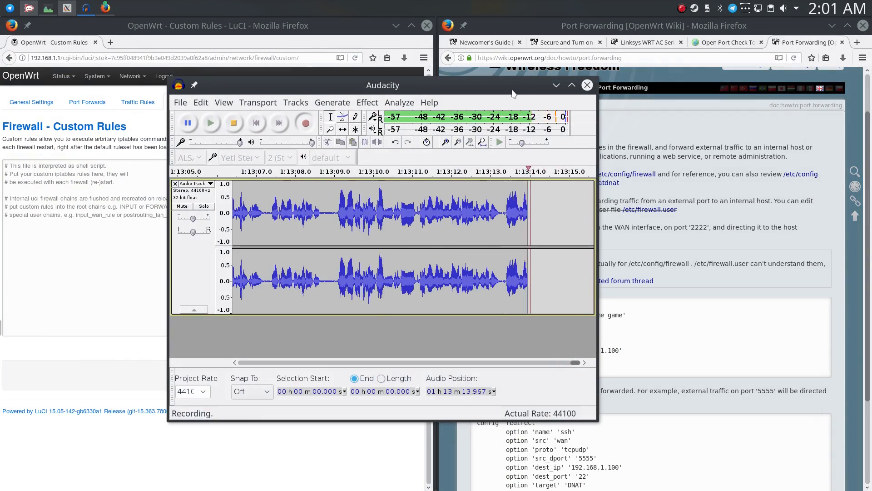
drag(515, 88, 468, 93)
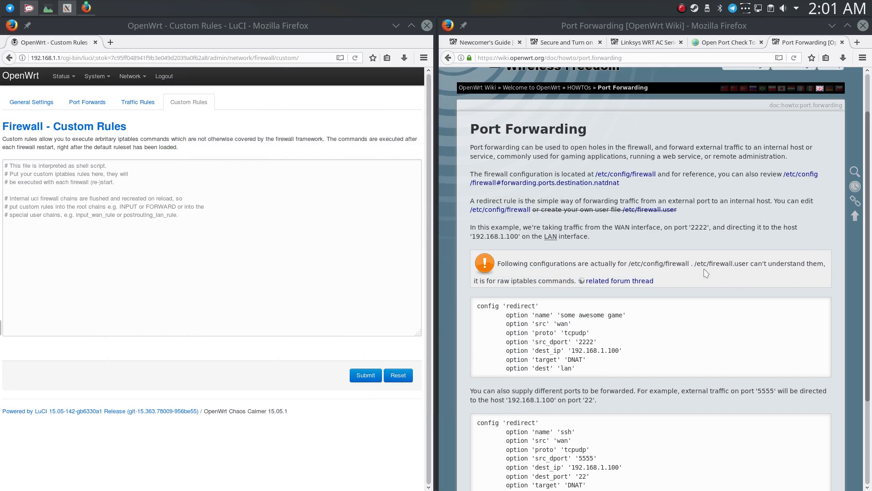
Look over the firewall's port forwards and its general zone settings.
scroll(742, 290, up, 2)
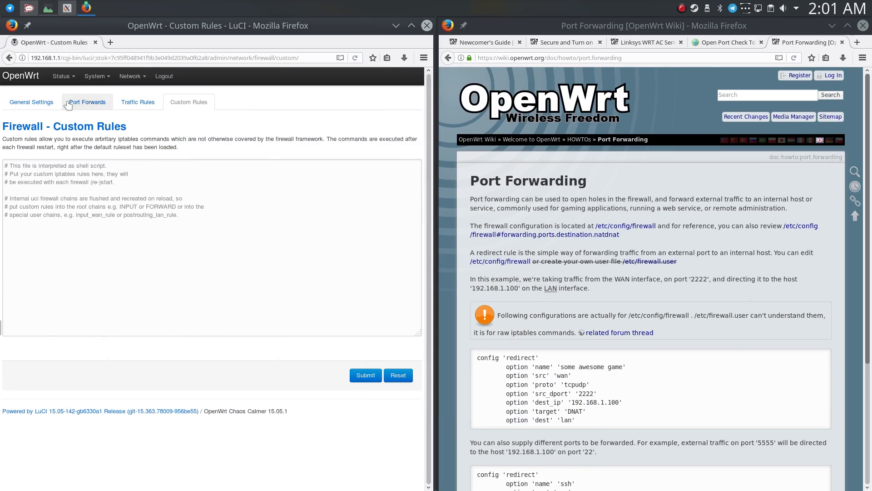
click(87, 102)
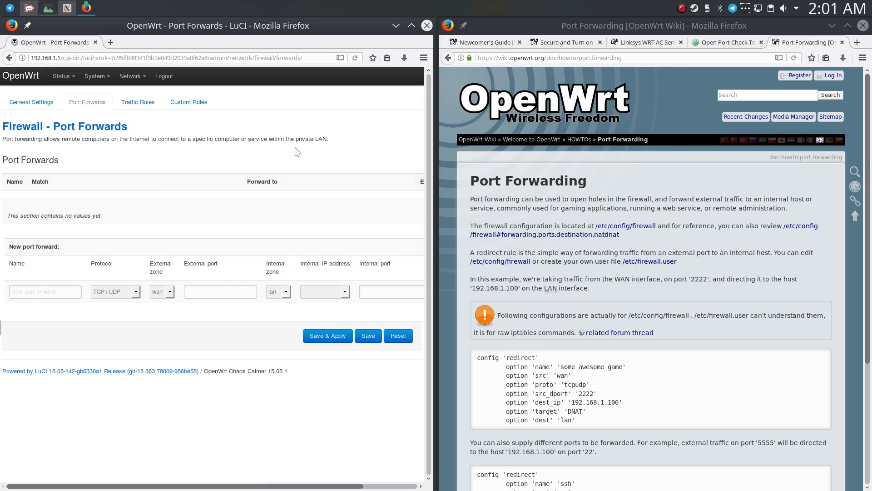
click(31, 101)
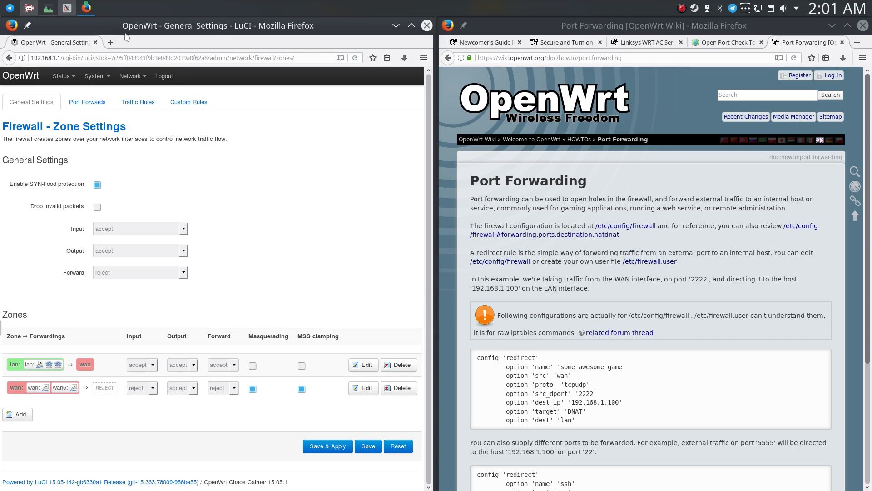
Open speedtest.net in a new browser tab and run a connection speed test.
click(110, 42)
text(speedtest.net)
key(Return)
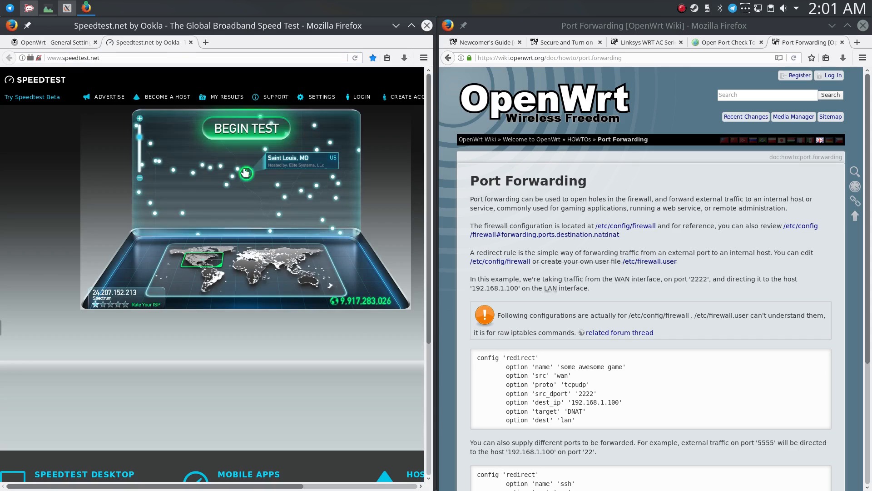
click(246, 119)
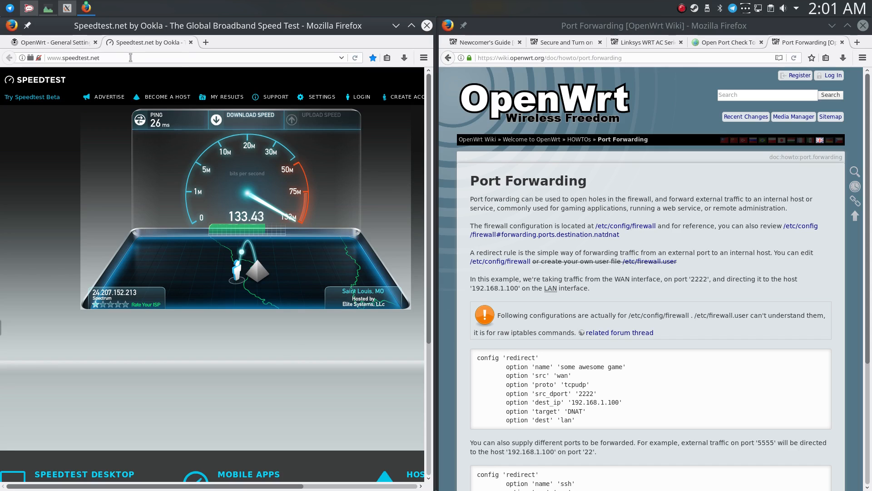
Return to the router interface and view its status overview and IPv4 firewall status tables.
click(75, 42)
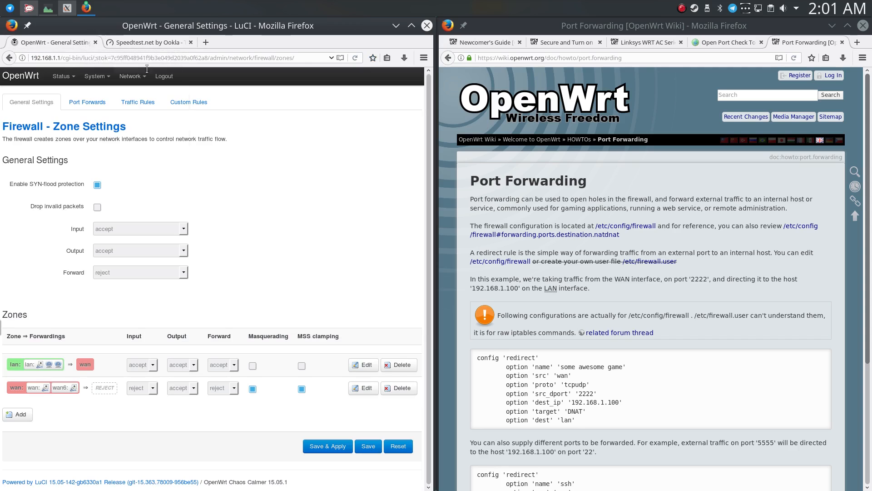
click(19, 76)
mouse_move(63, 76)
click(72, 91)
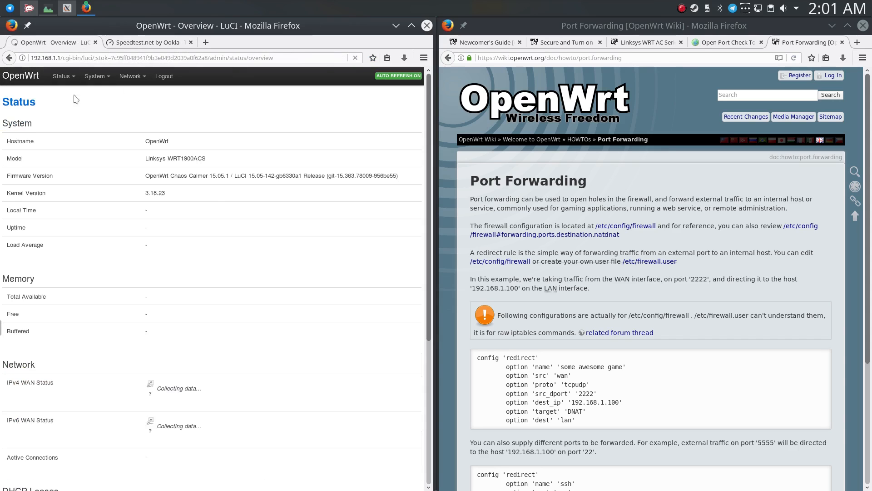
click(65, 106)
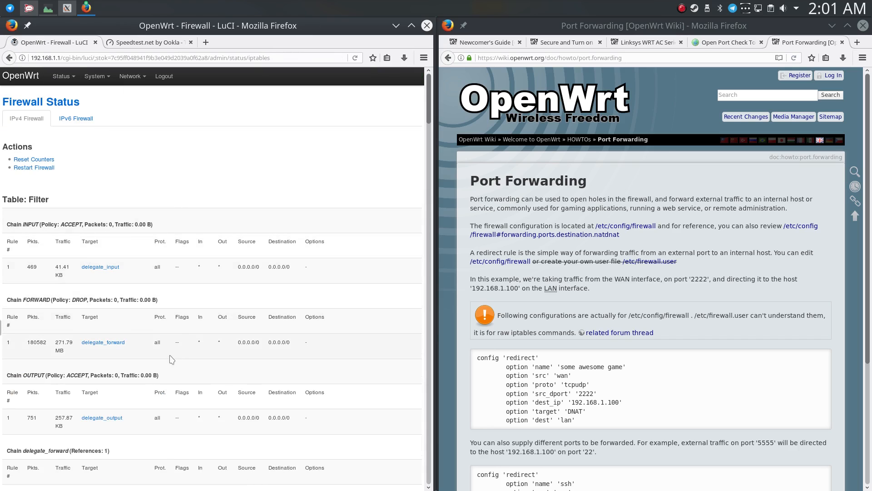
scroll(171, 359, down, 20)
scroll(204, 227, up, 20)
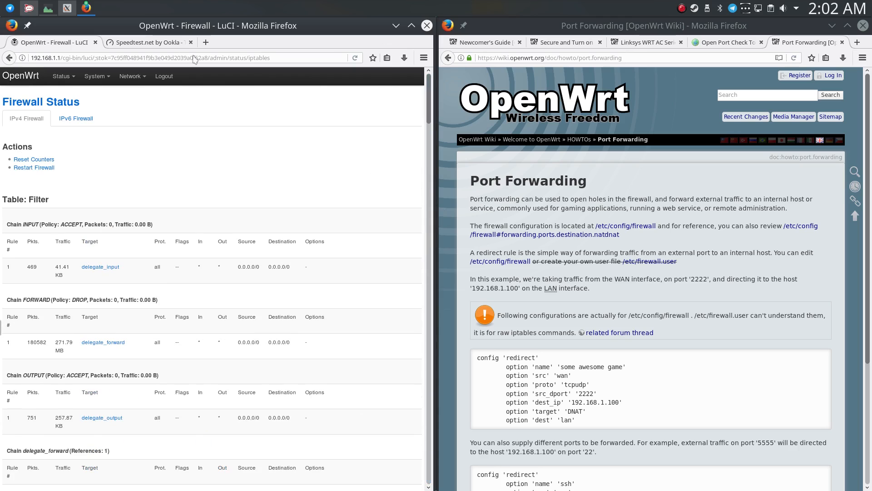
View the router's system properties and its administration page with password and SSH settings.
mouse_move(96, 76)
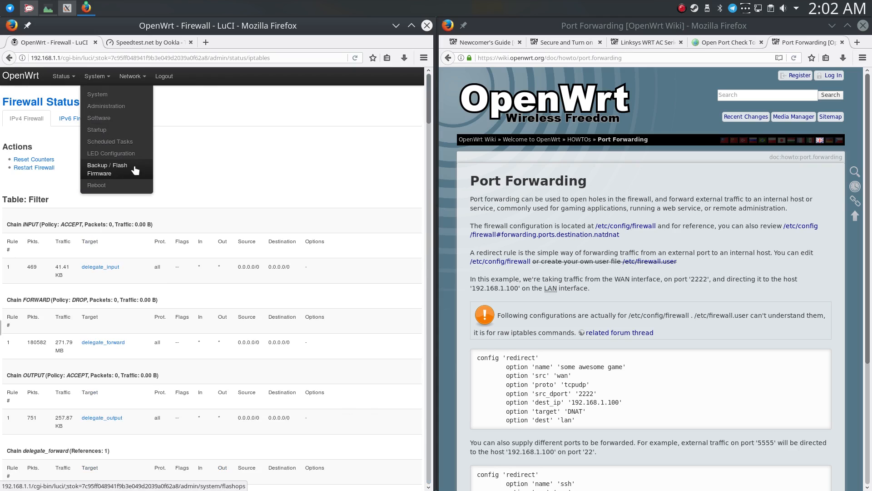
click(102, 118)
click(108, 96)
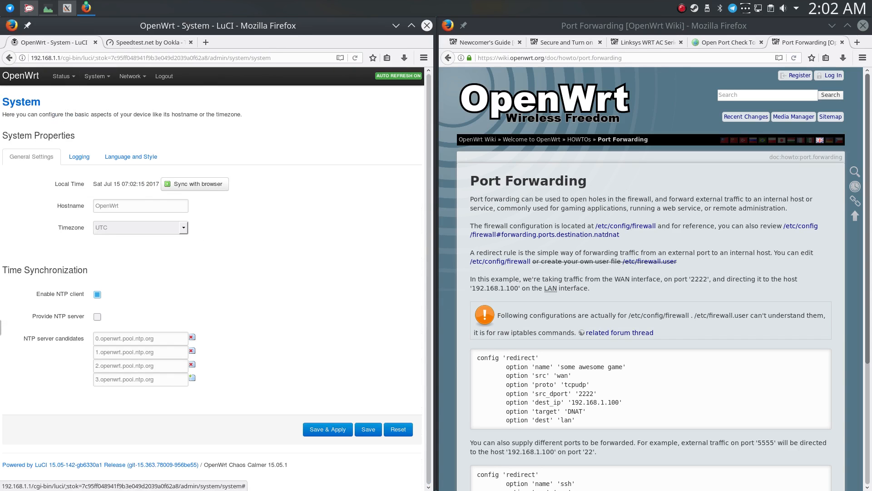
mouse_move(95, 77)
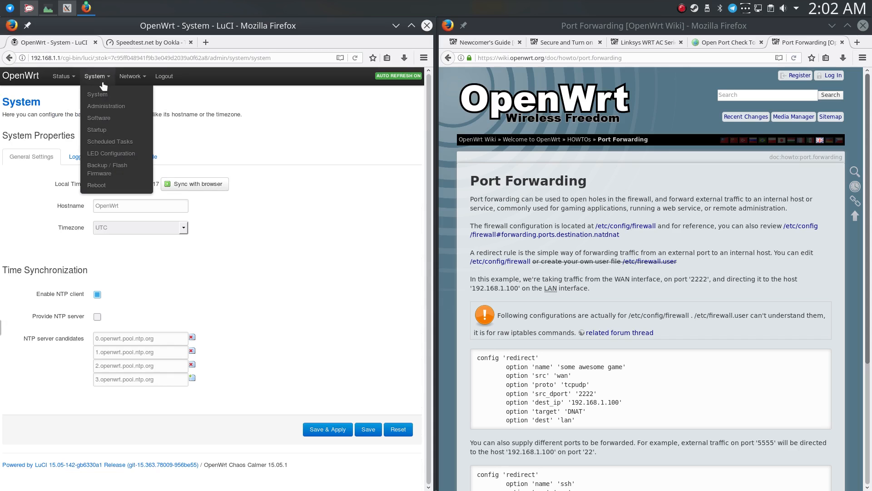
click(101, 108)
View the network interface overview and return to the router's status overview.
mouse_move(149, 77)
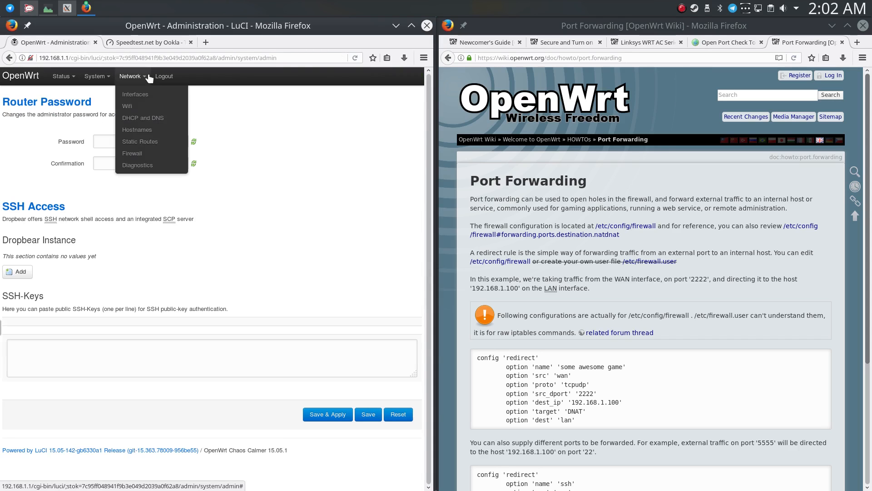
click(143, 95)
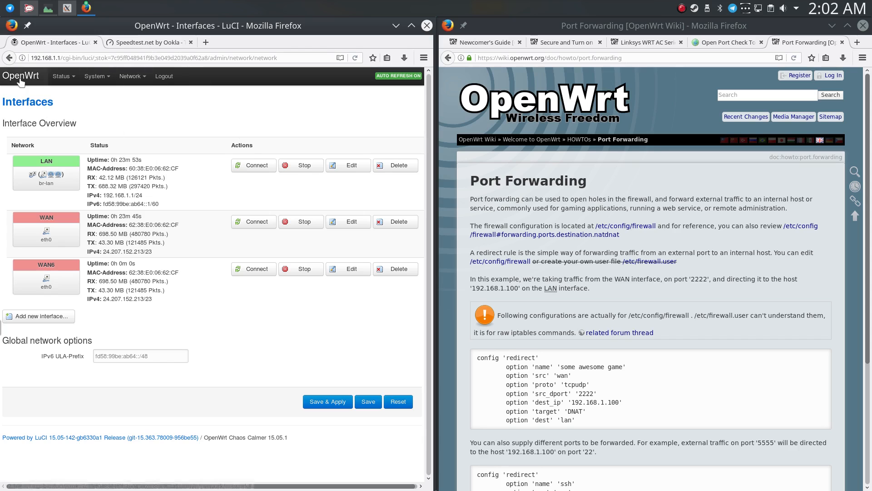
click(71, 81)
click(70, 94)
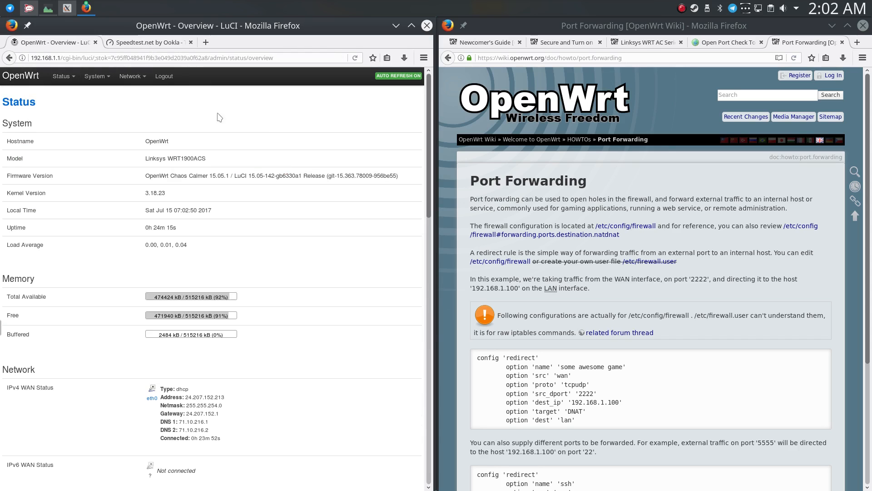